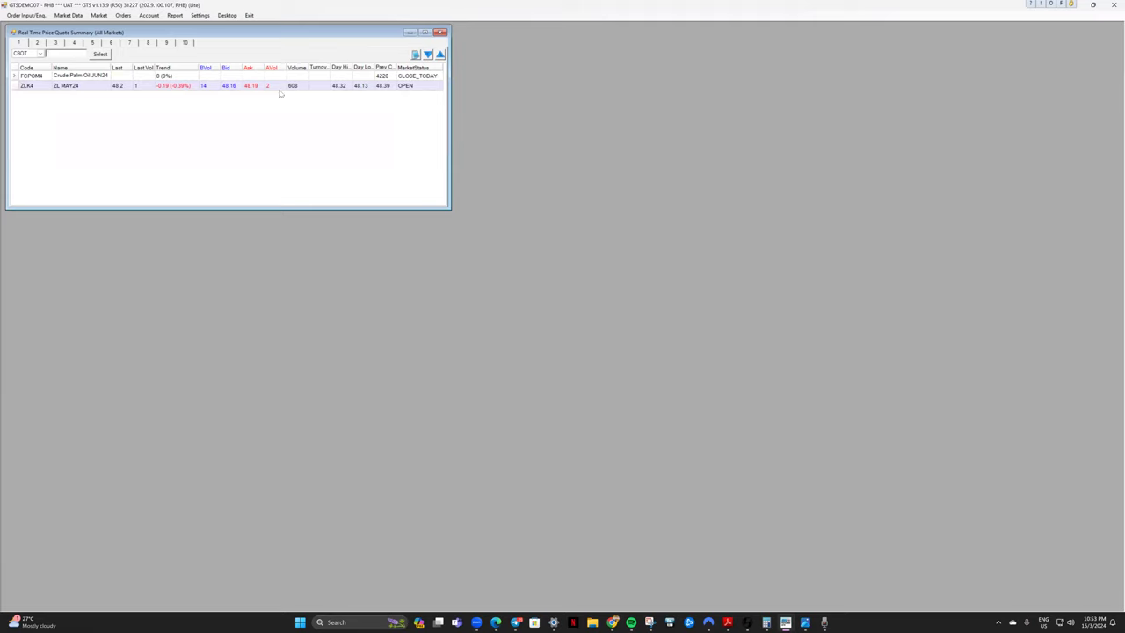
Step: Add the NYMEX crude oil futures contract CL MAY24 (CLK4) to the Real Time Price Quote Summary
click(40, 54)
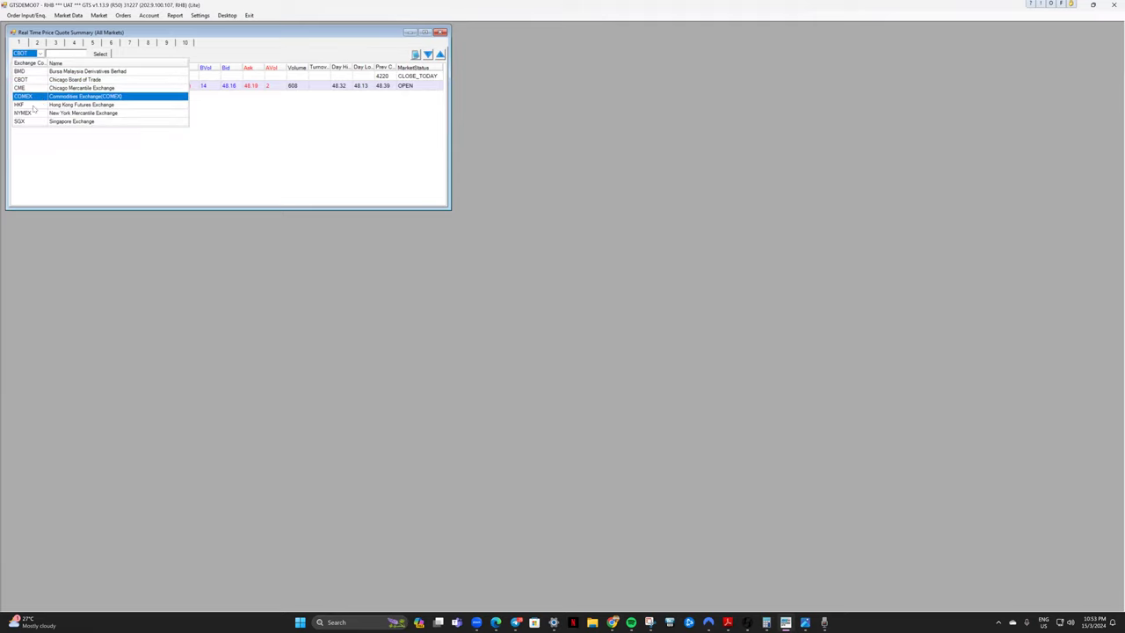
click(83, 115)
click(99, 55)
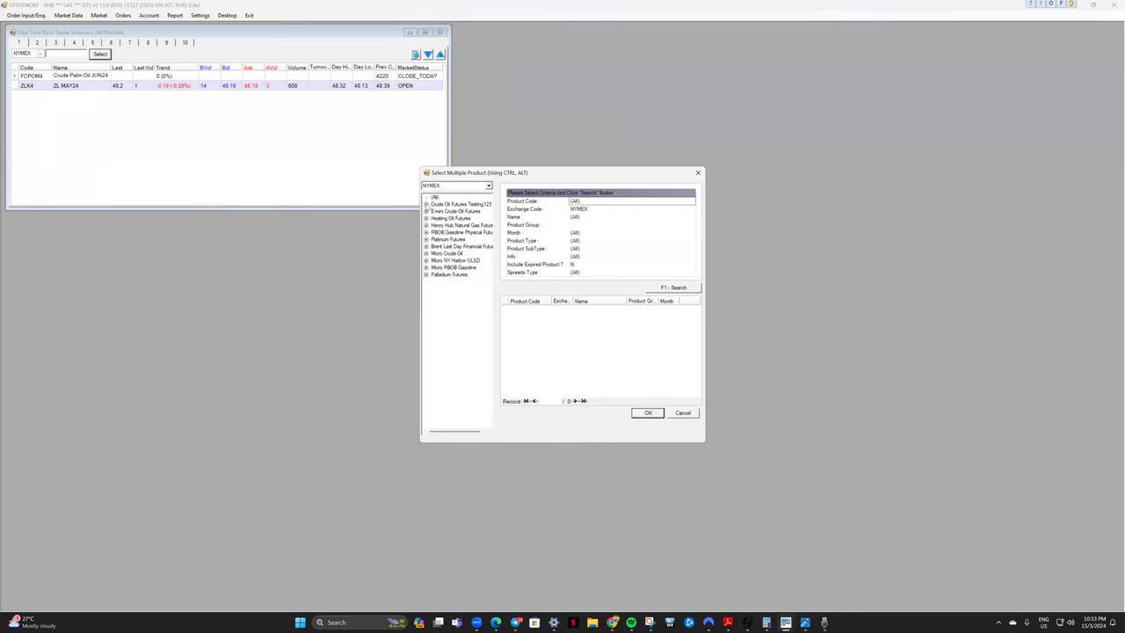
click(426, 204)
double_click(446, 211)
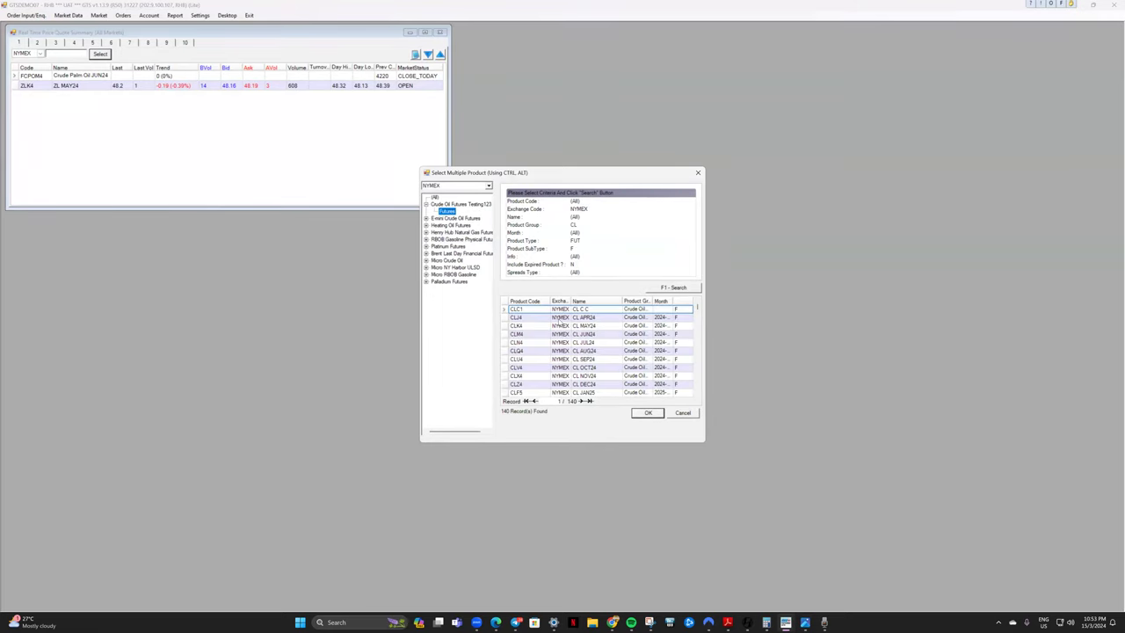
click(597, 326)
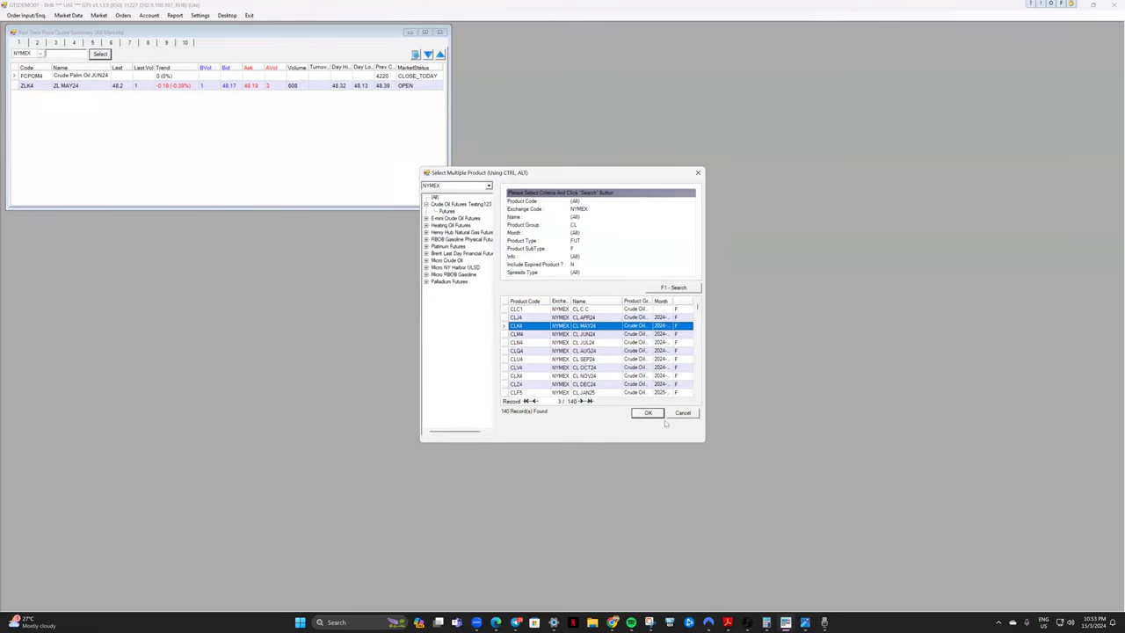
click(650, 412)
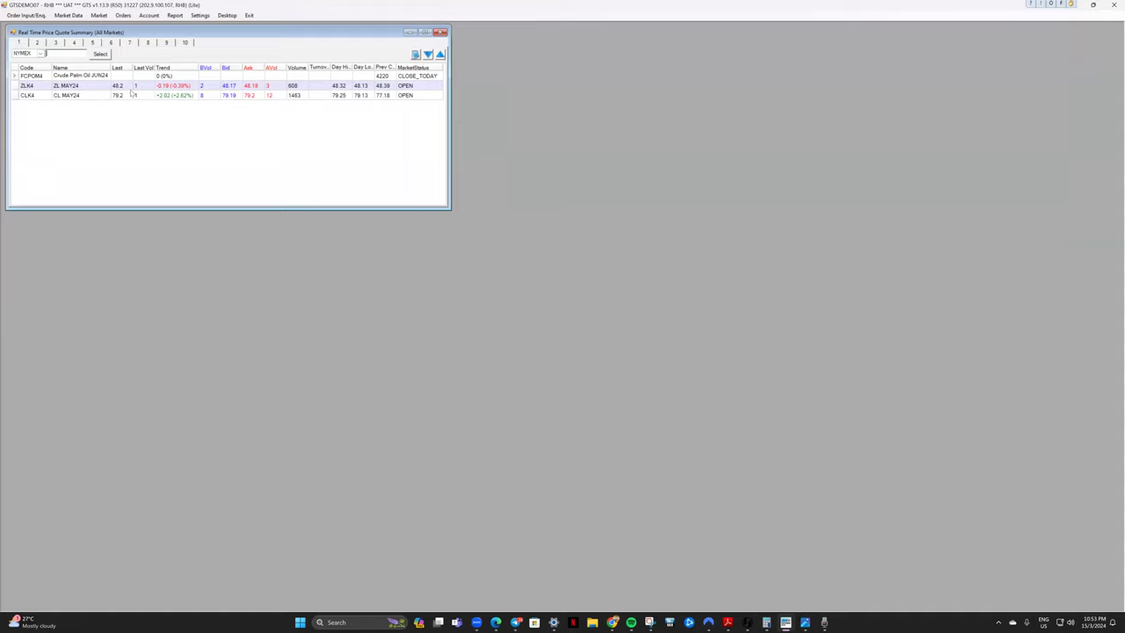
Step: Switch to CQG Desktop in the browser, resize its window to leave the GTS quotes partly visible, and move the order notifications lower
mouse_move(615, 622)
click(515, 622)
drag(606, 55, 853, 4)
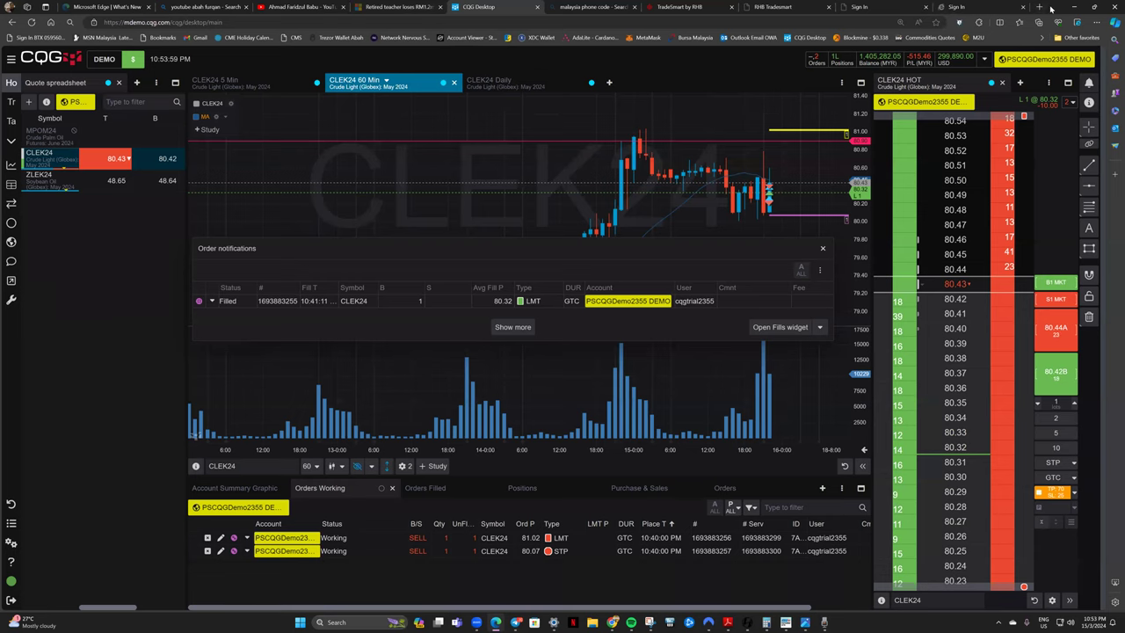
double_click(1051, 8)
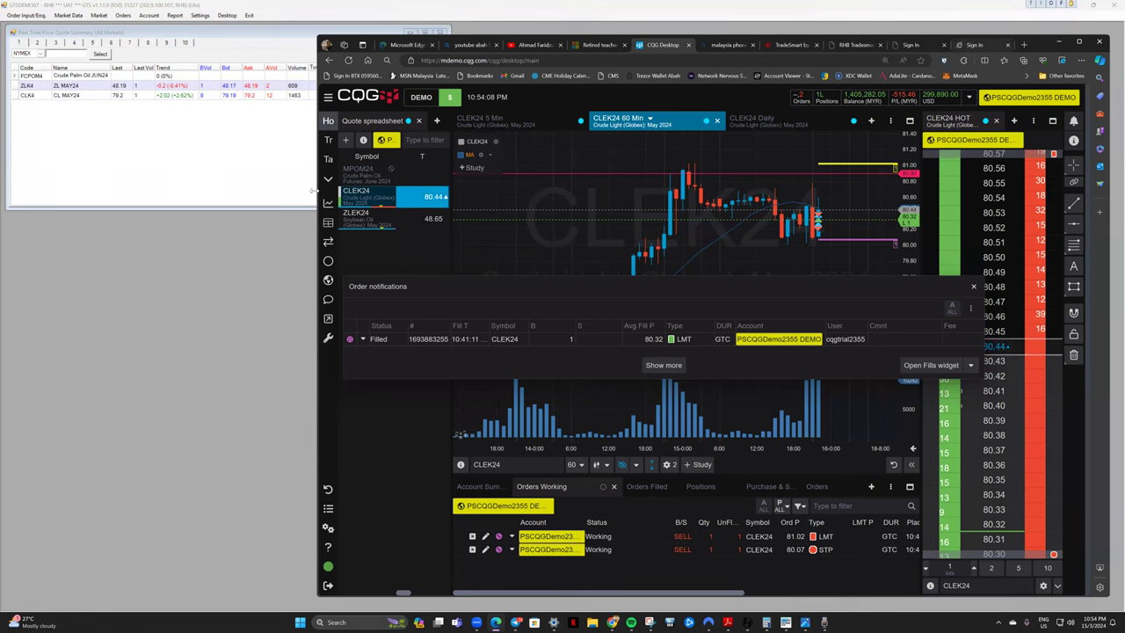
drag(315, 190, 426, 180)
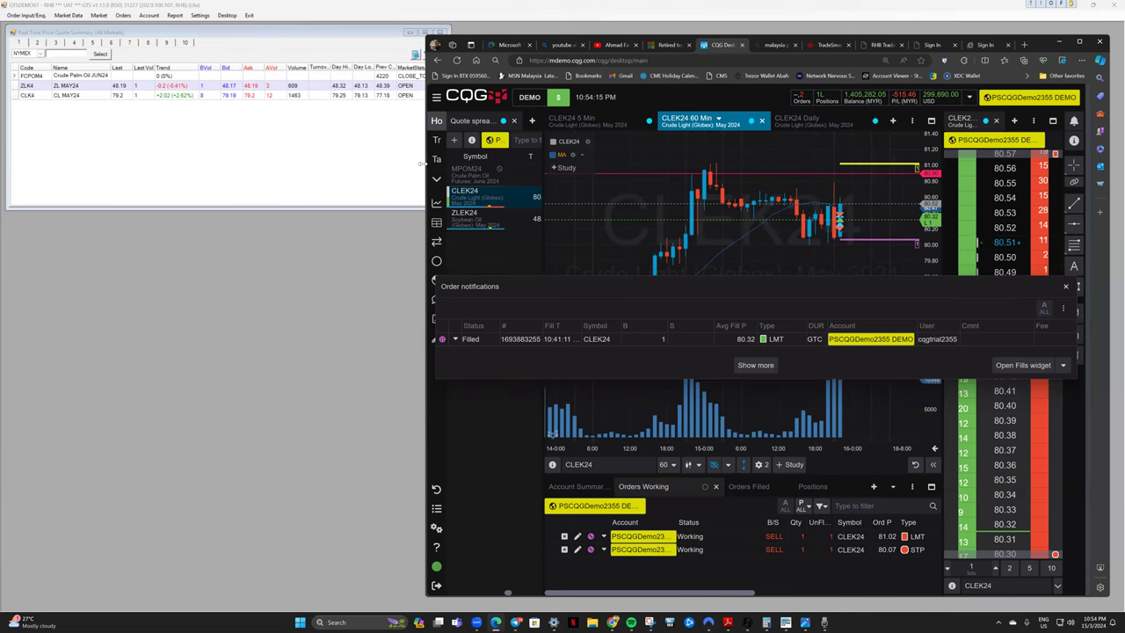
drag(422, 163, 369, 164)
drag(867, 272, 814, 336)
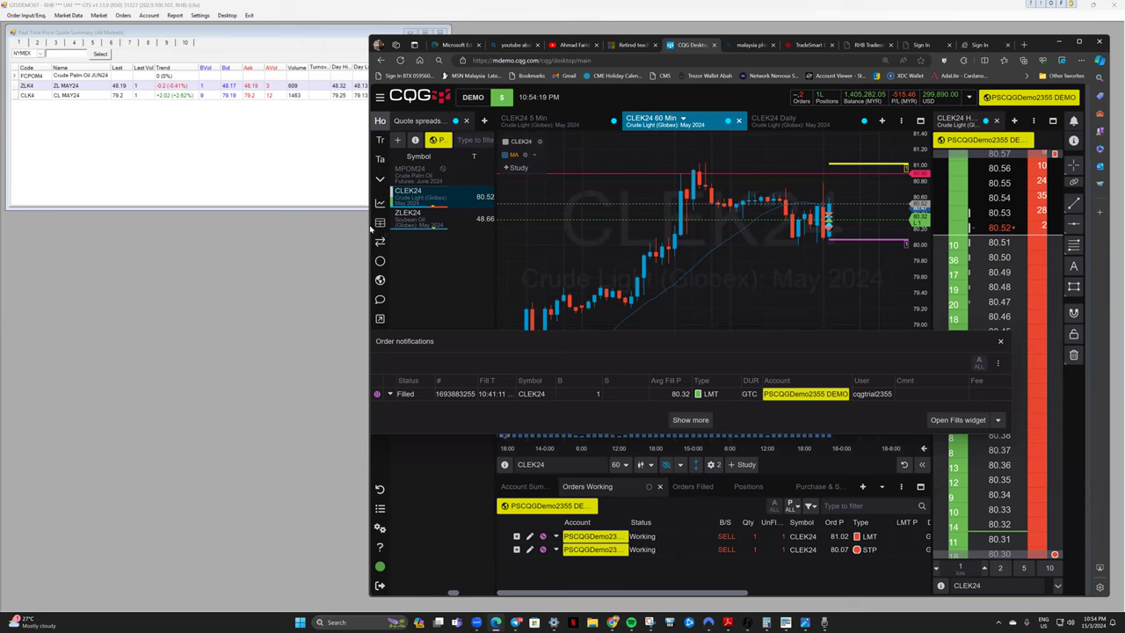
drag(370, 228, 195, 227)
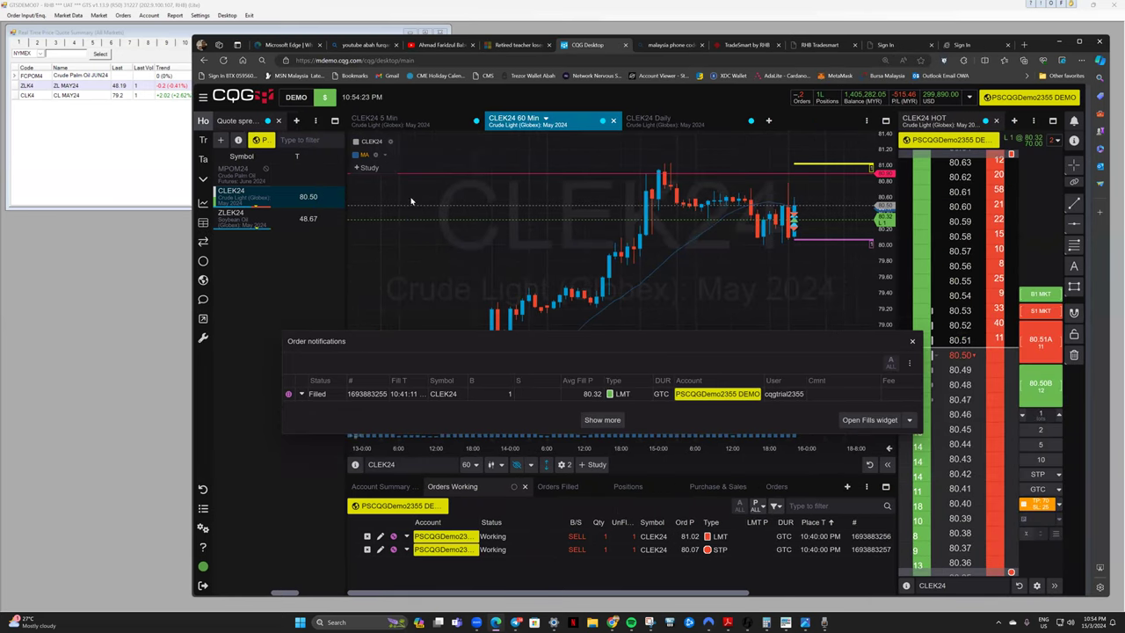
Step: Add the V Con column for today's total contract volume to the Quote spreadsheet and widen the spreadsheet to fit it
drag(343, 200, 472, 211)
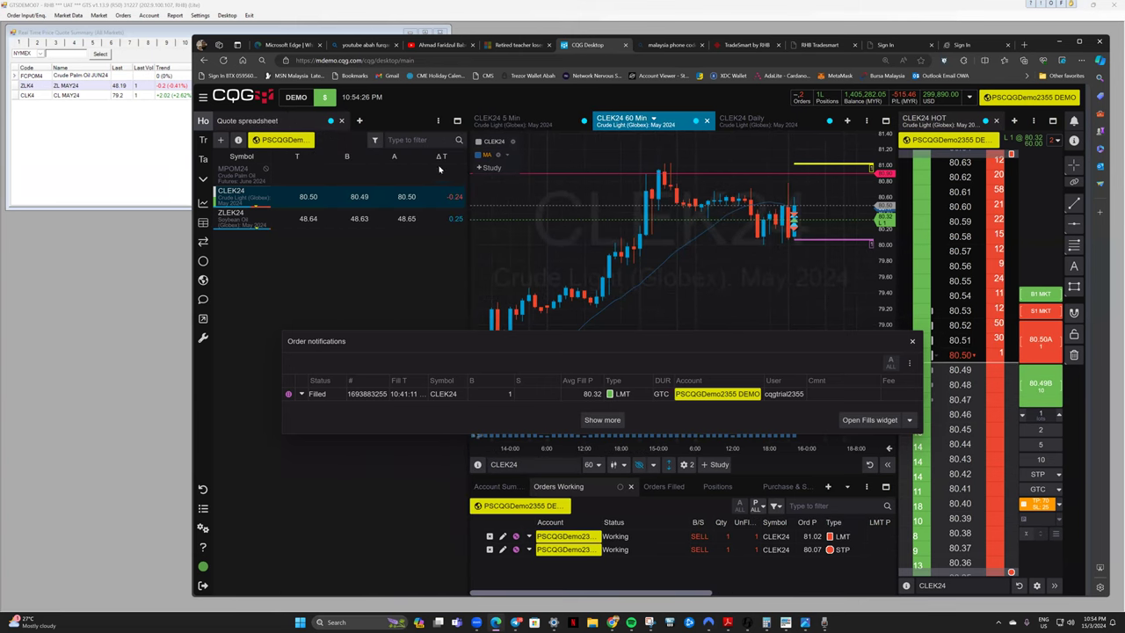
click(439, 121)
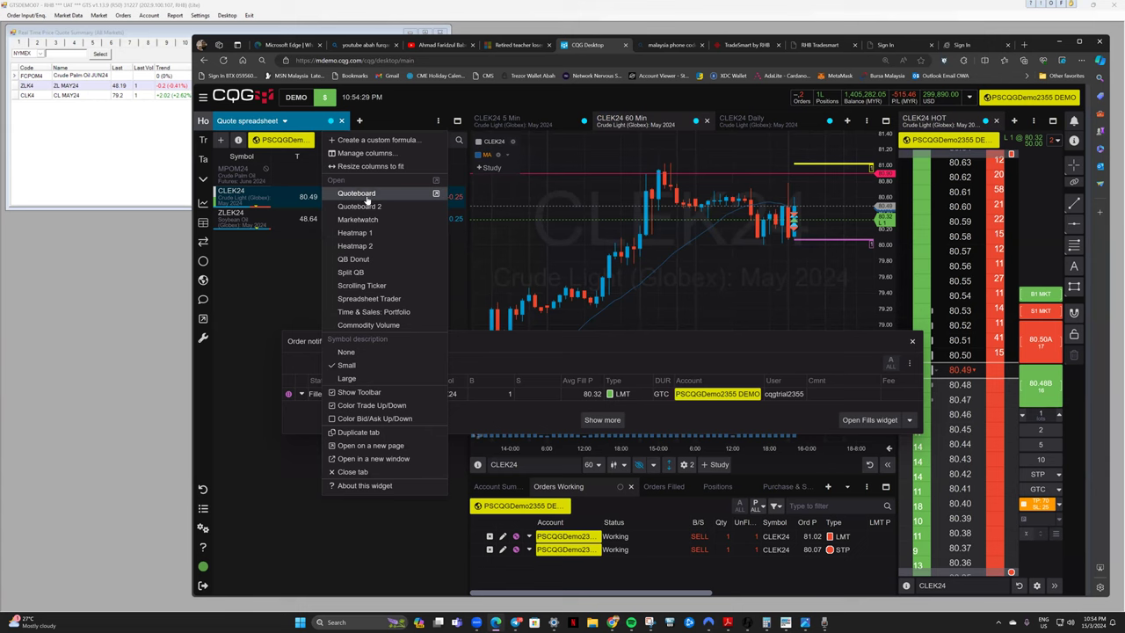
click(362, 153)
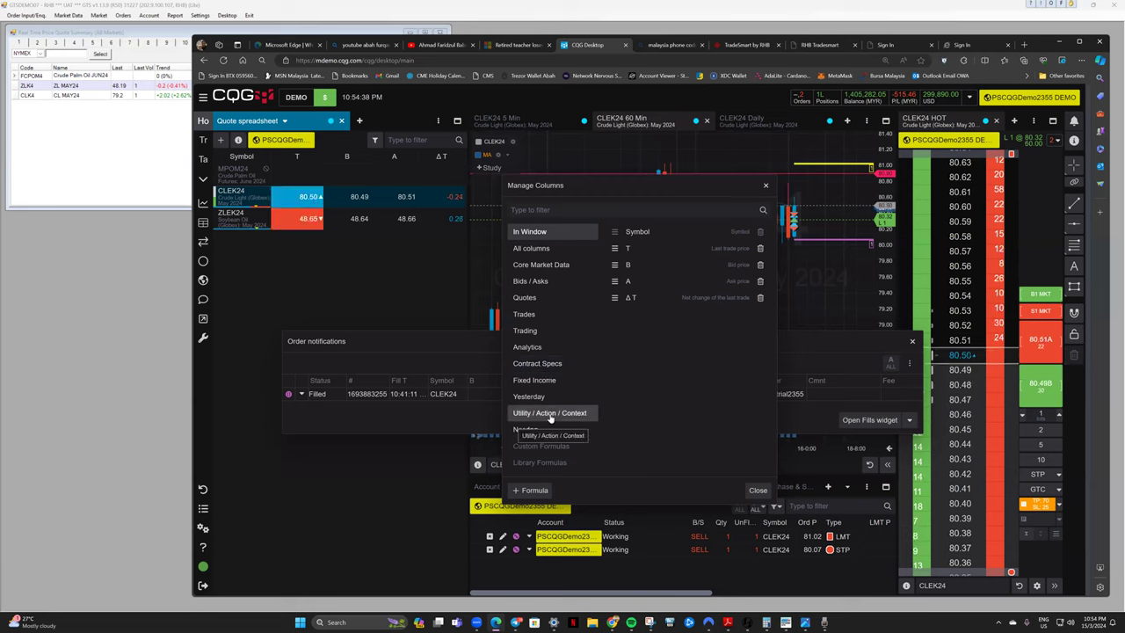
click(531, 248)
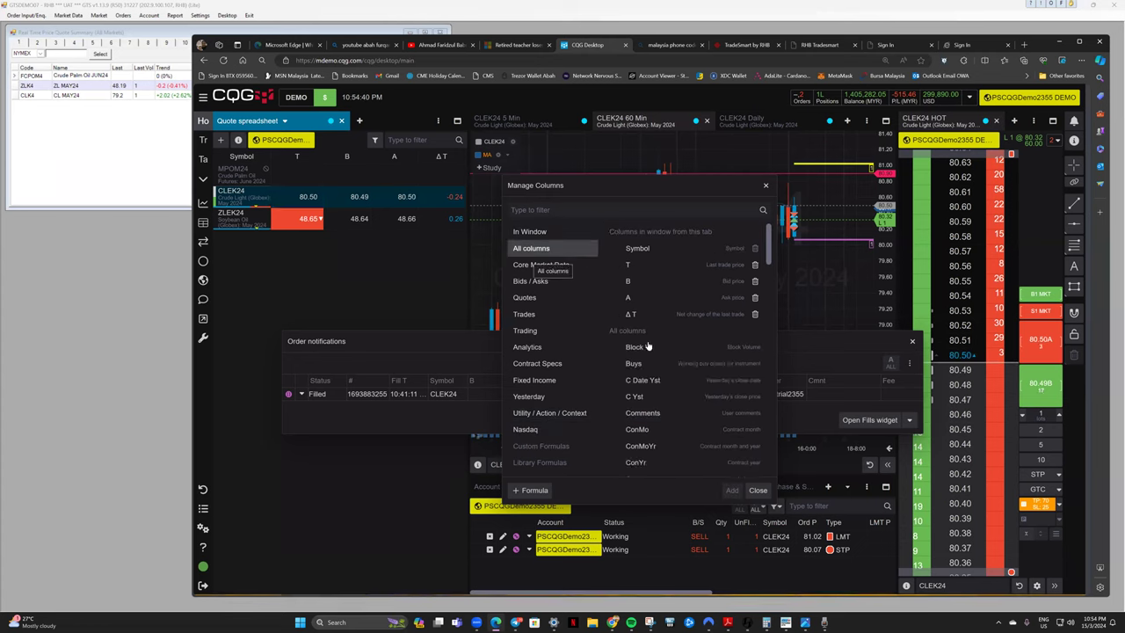
scroll(667, 379, down, 5)
scroll(667, 379, down, 5)
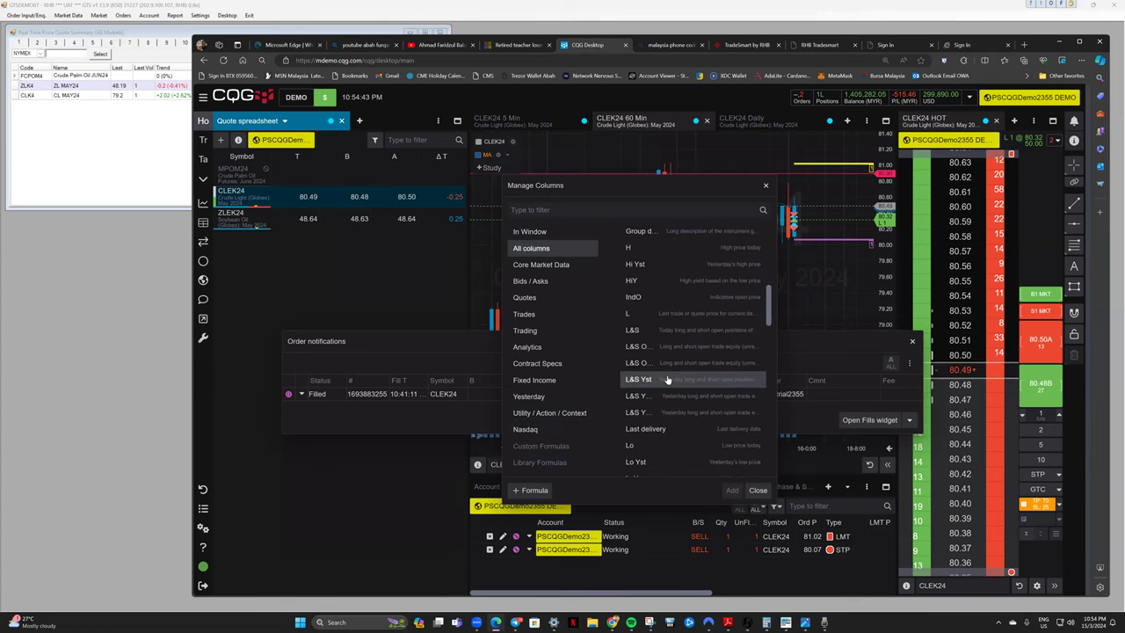
scroll(667, 379, down, 5)
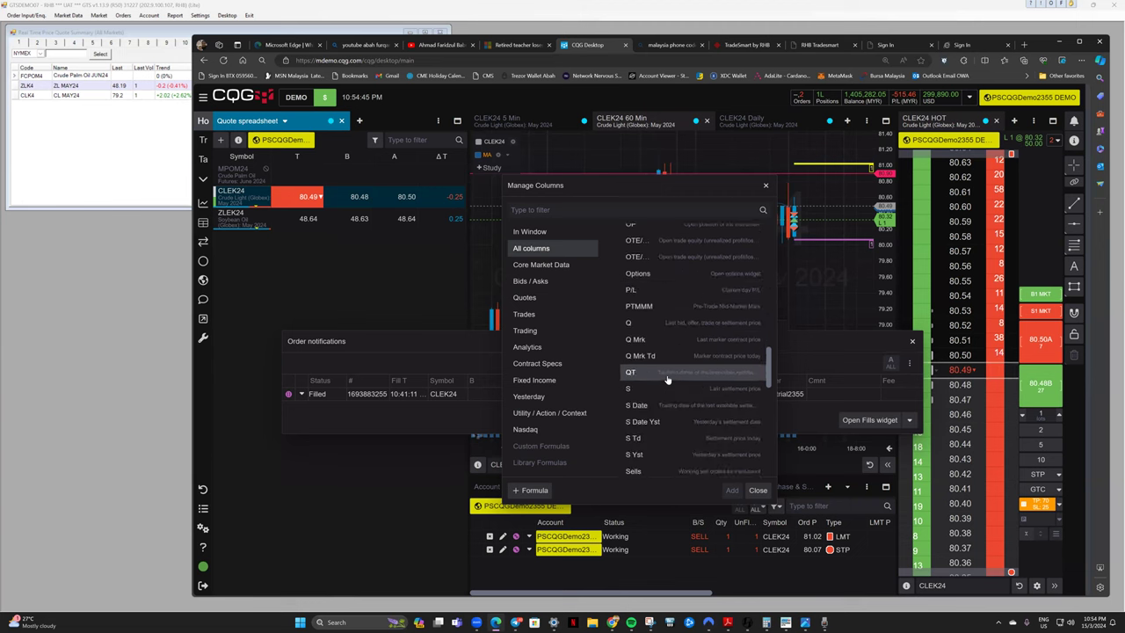
scroll(667, 379, down, 5)
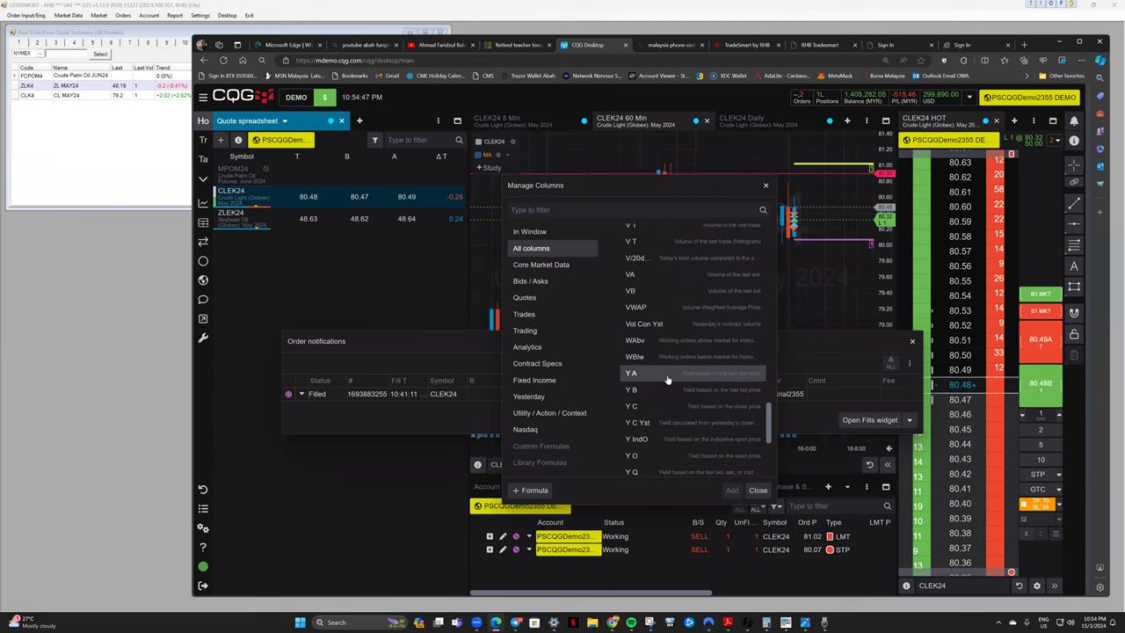
scroll(667, 379, down, 2)
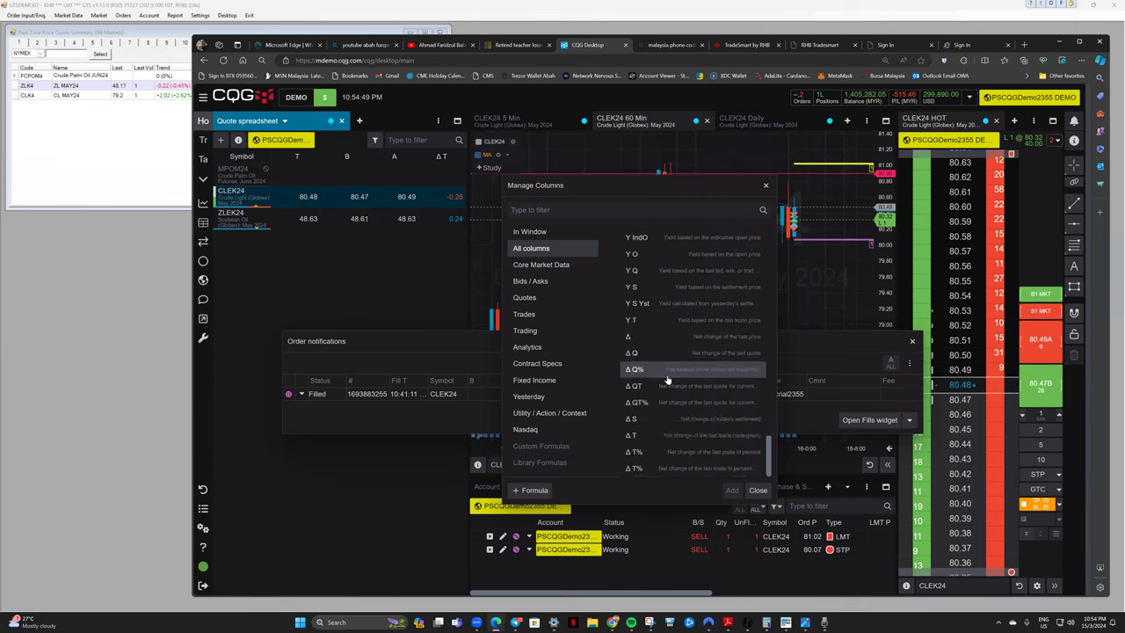
scroll(667, 379, up, 7)
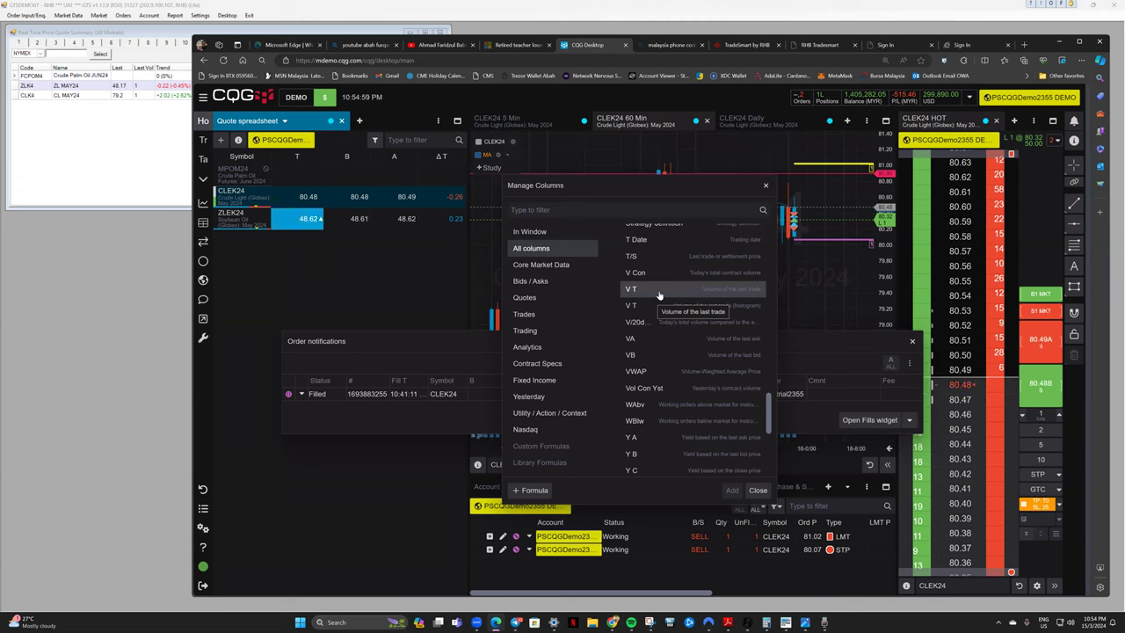
scroll(659, 295, up, 2)
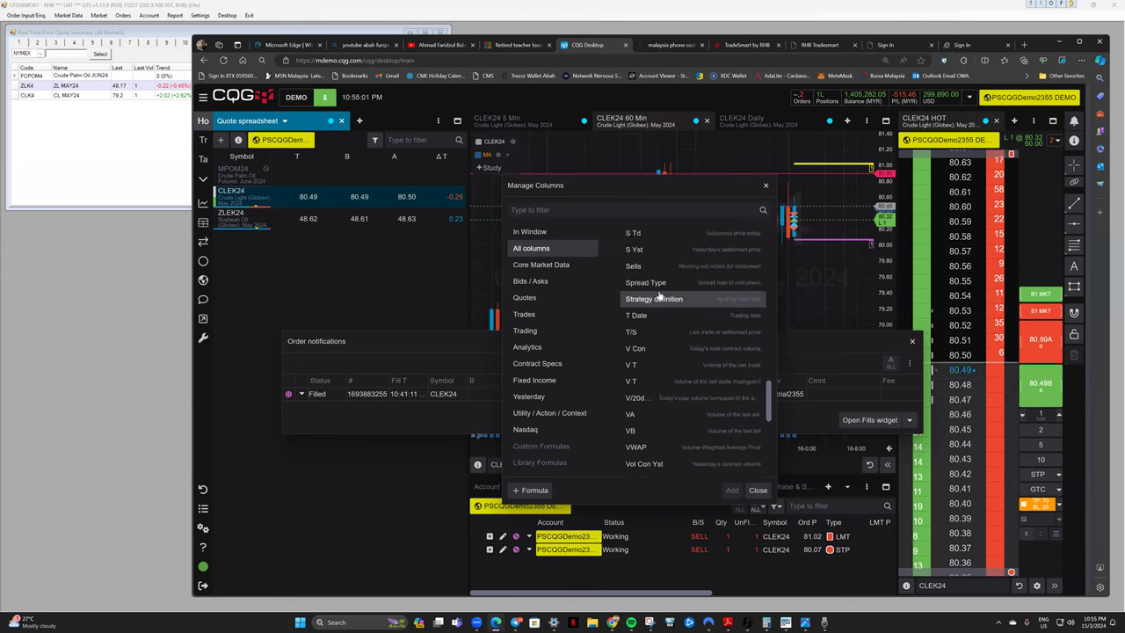
click(672, 349)
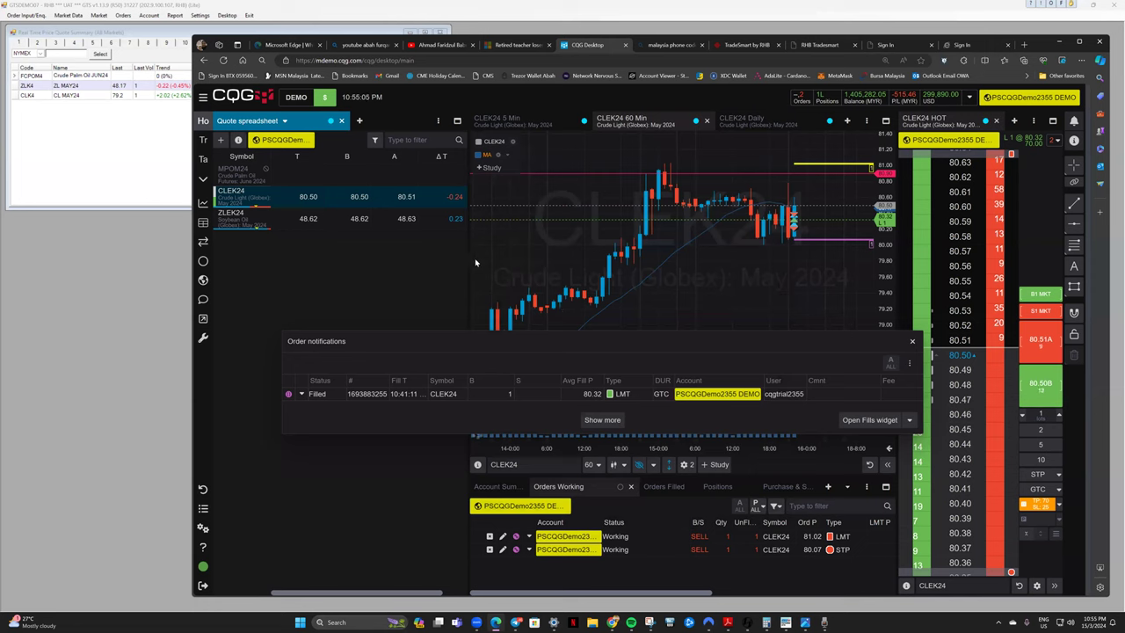
drag(469, 260, 542, 257)
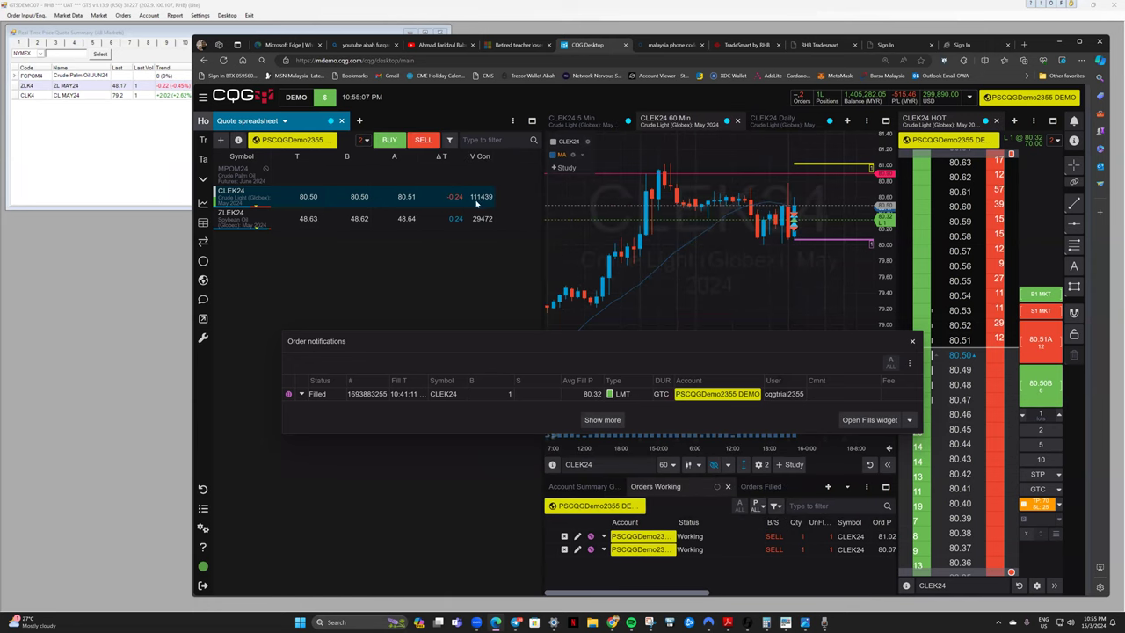
drag(543, 204, 480, 220)
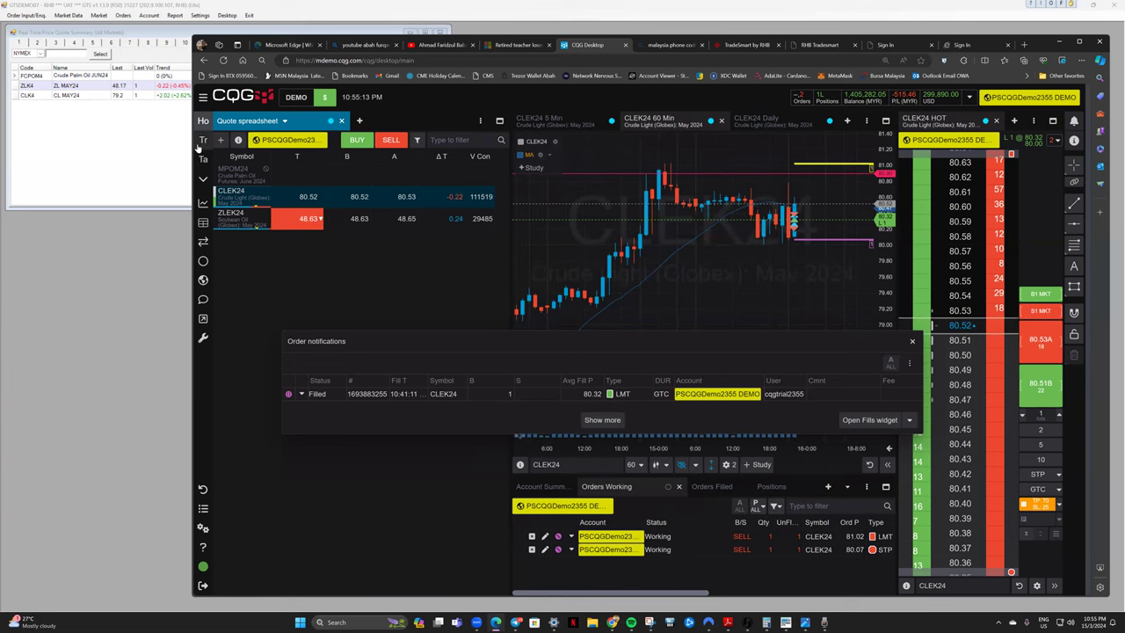
Step: Compare the CQG quotes with the GTS price summary side by side and minimize the CQG window
drag(190, 145, 390, 145)
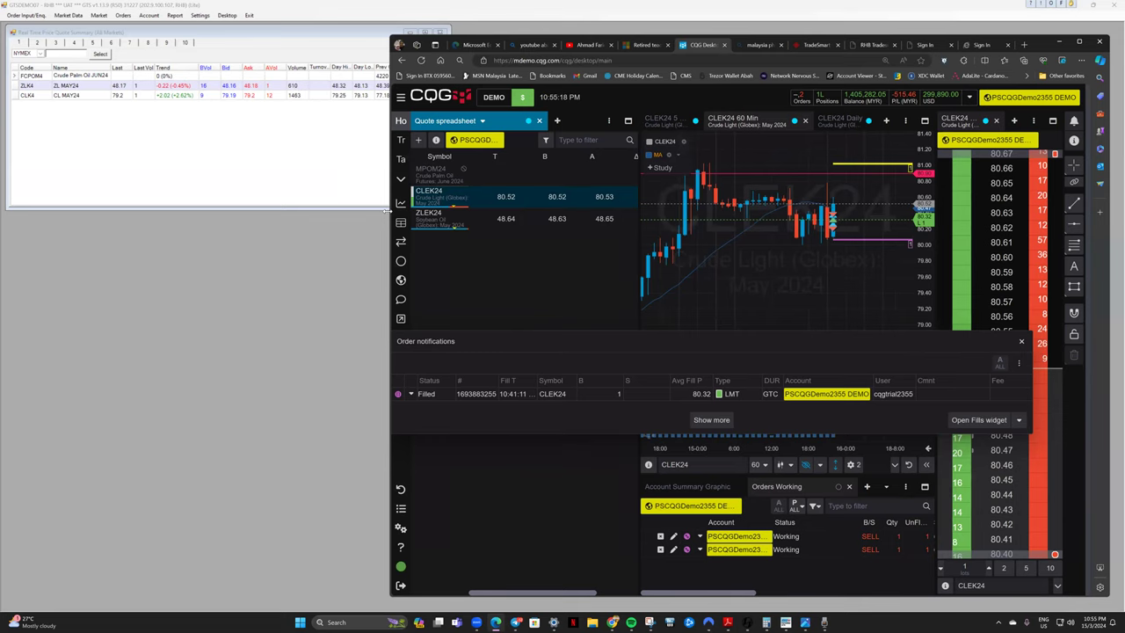
drag(387, 211, 262, 211)
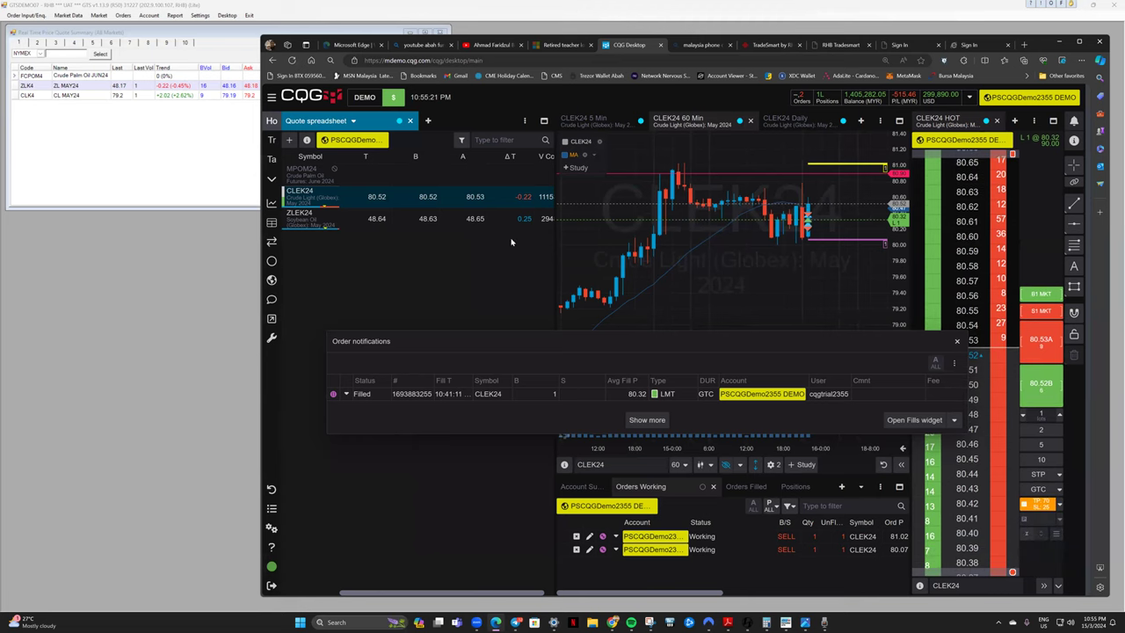
click(1058, 41)
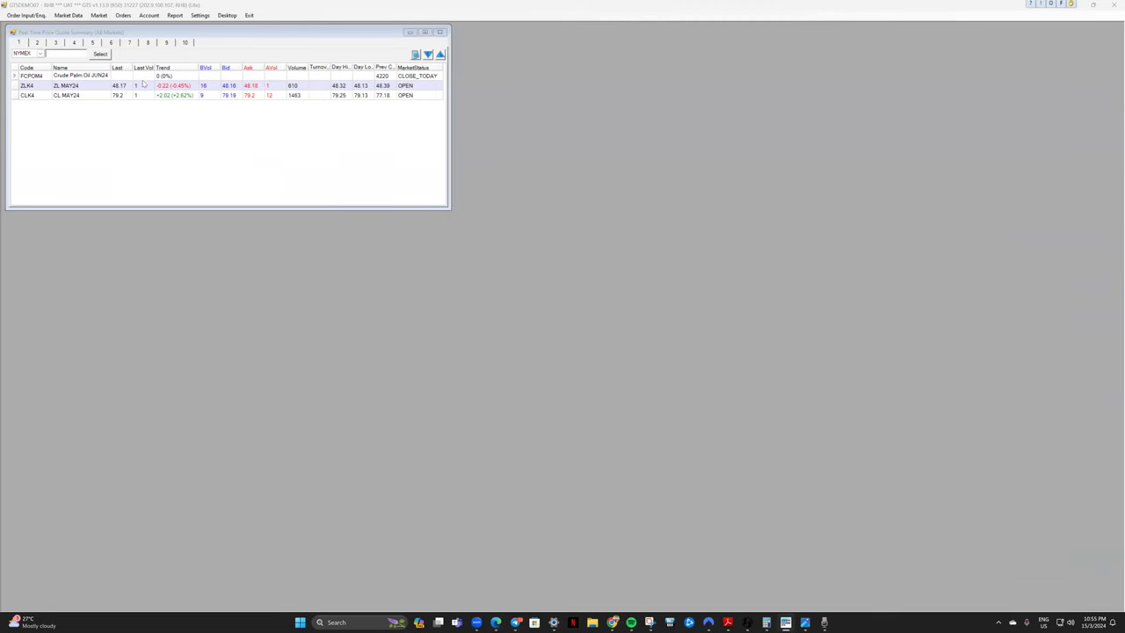
Step: Reduce the height of the Real Time Price Quote Summary window to just below its quote rows
drag(194, 209, 202, 134)
right_click(231, 38)
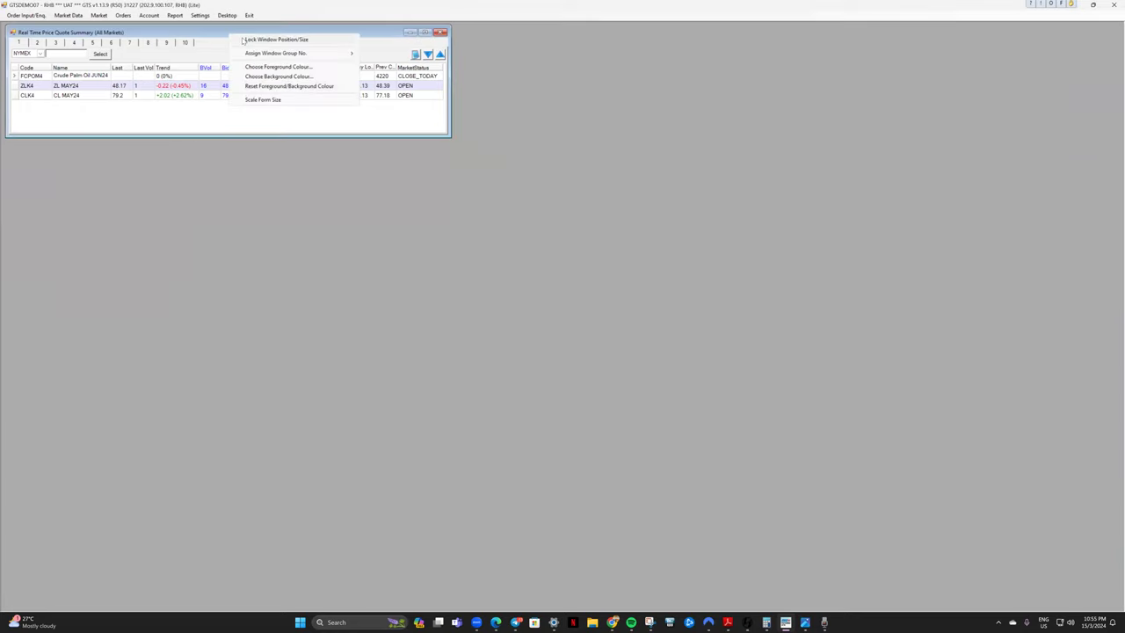
click(229, 31)
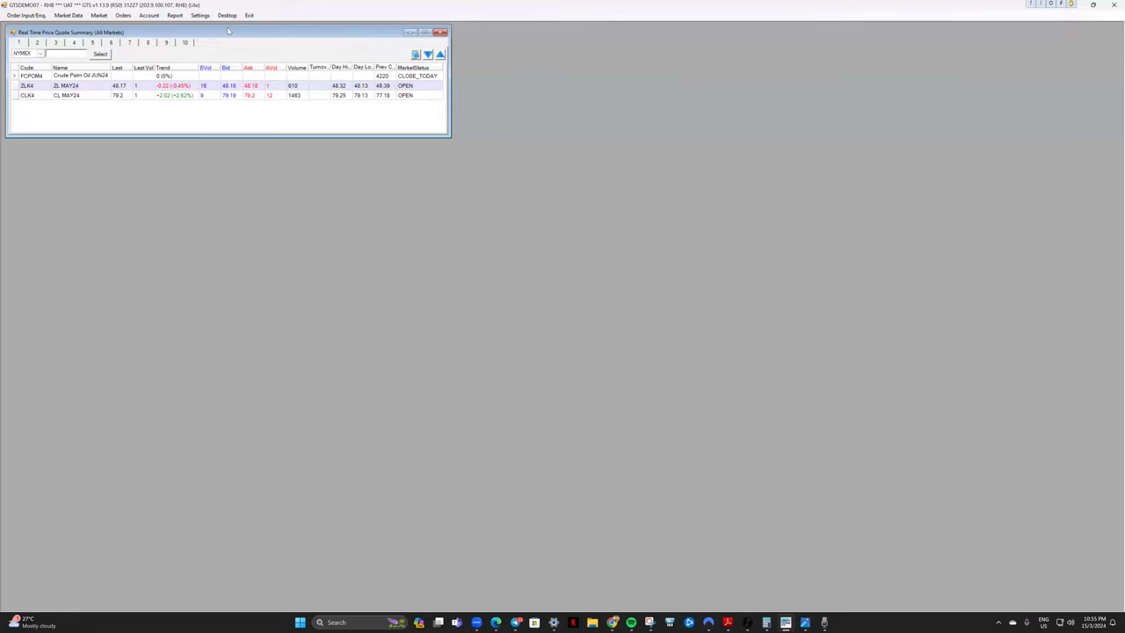
Step: Open the Enter Order (RHB) form and place it beside the price quote summary
click(123, 15)
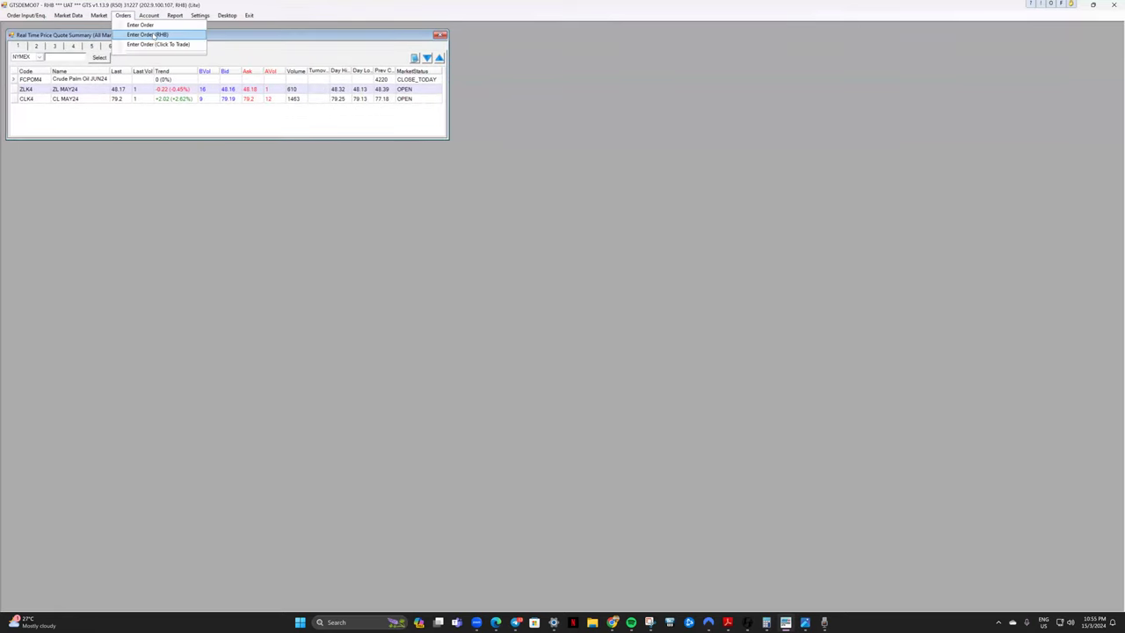
click(156, 34)
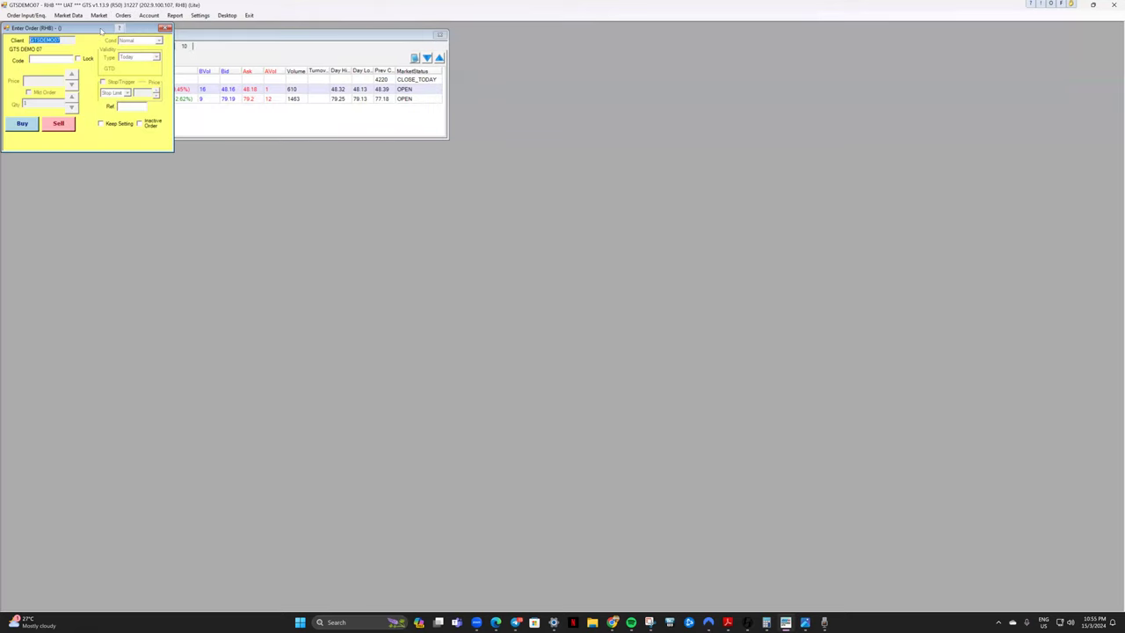
drag(101, 30, 557, 42)
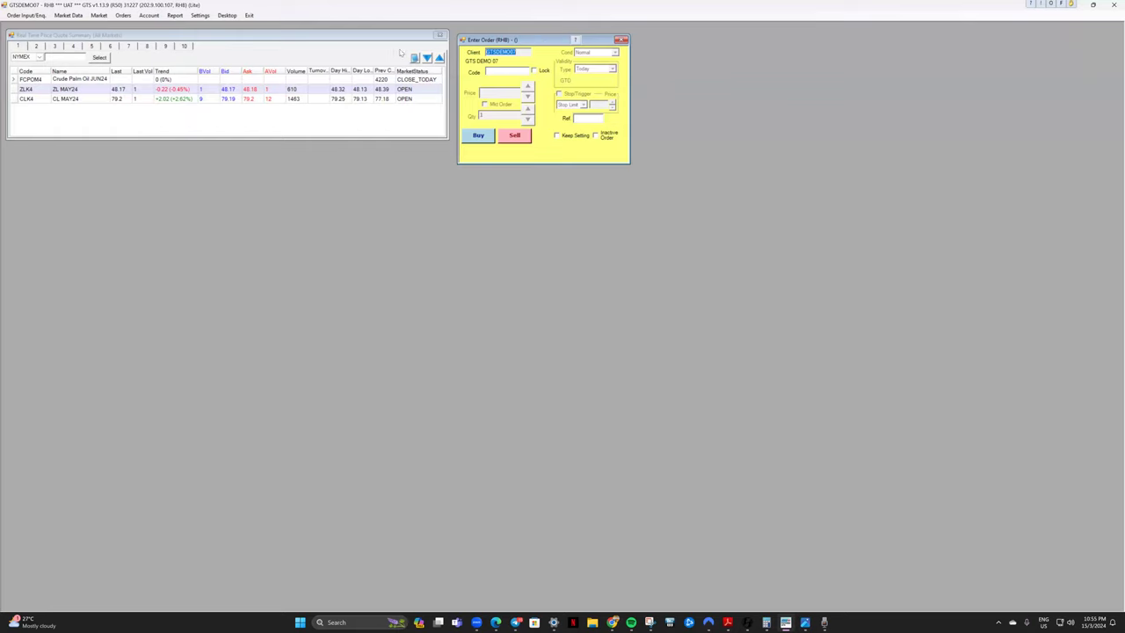
Step: Make the Real Time Price Quote Summary window taller and fit its width and position beside the order form
click(381, 39)
right_click(381, 39)
click(383, 40)
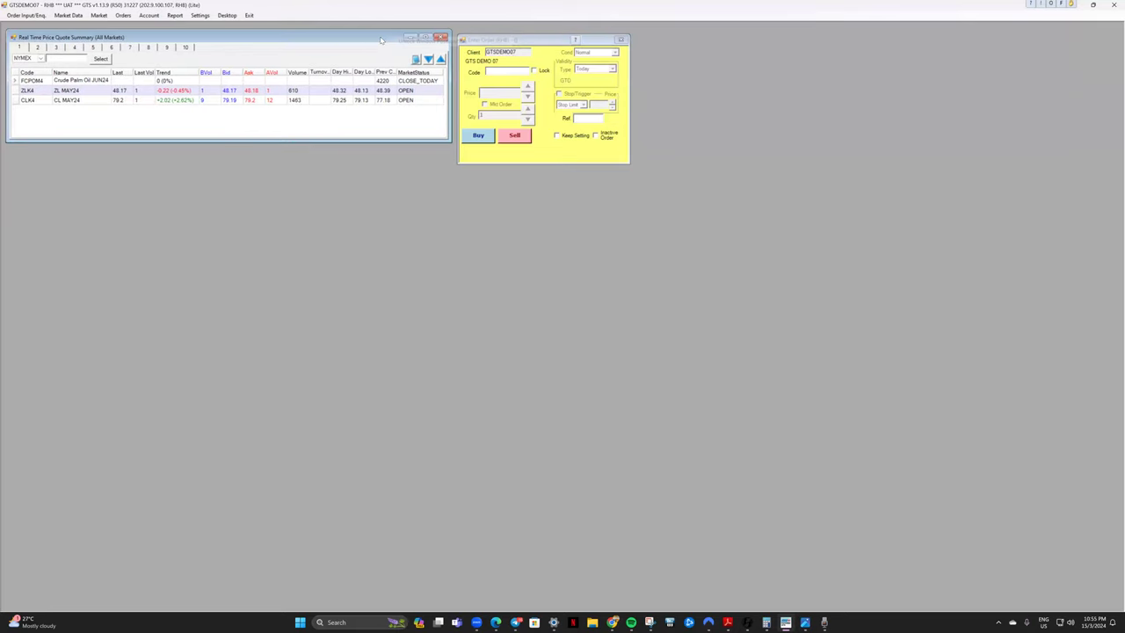
drag(381, 40, 571, 40)
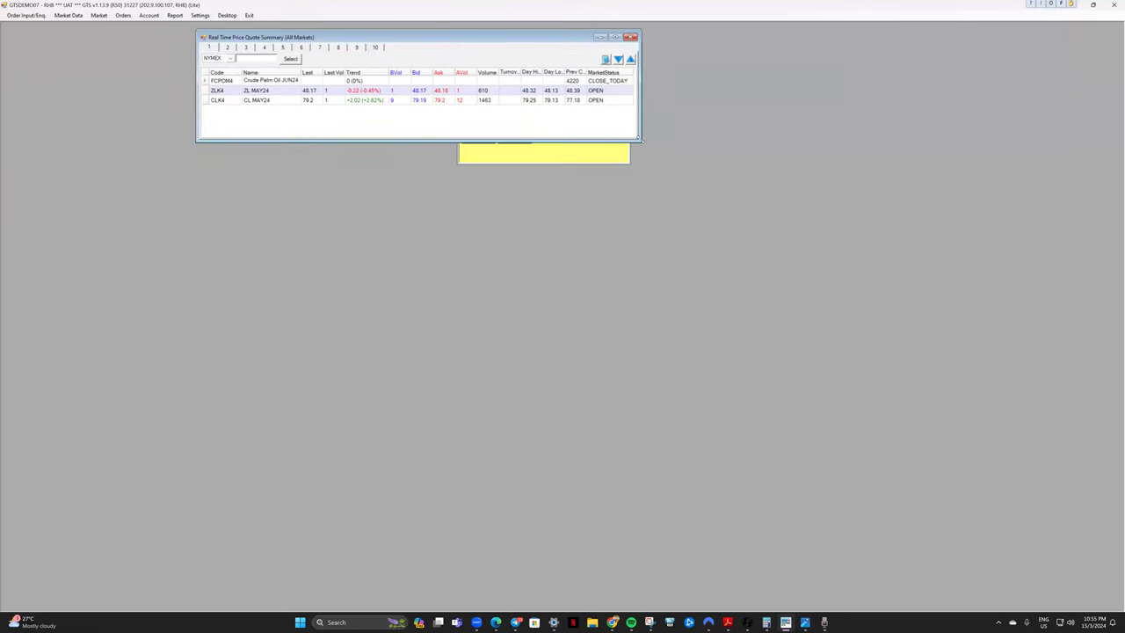
drag(640, 140, 669, 187)
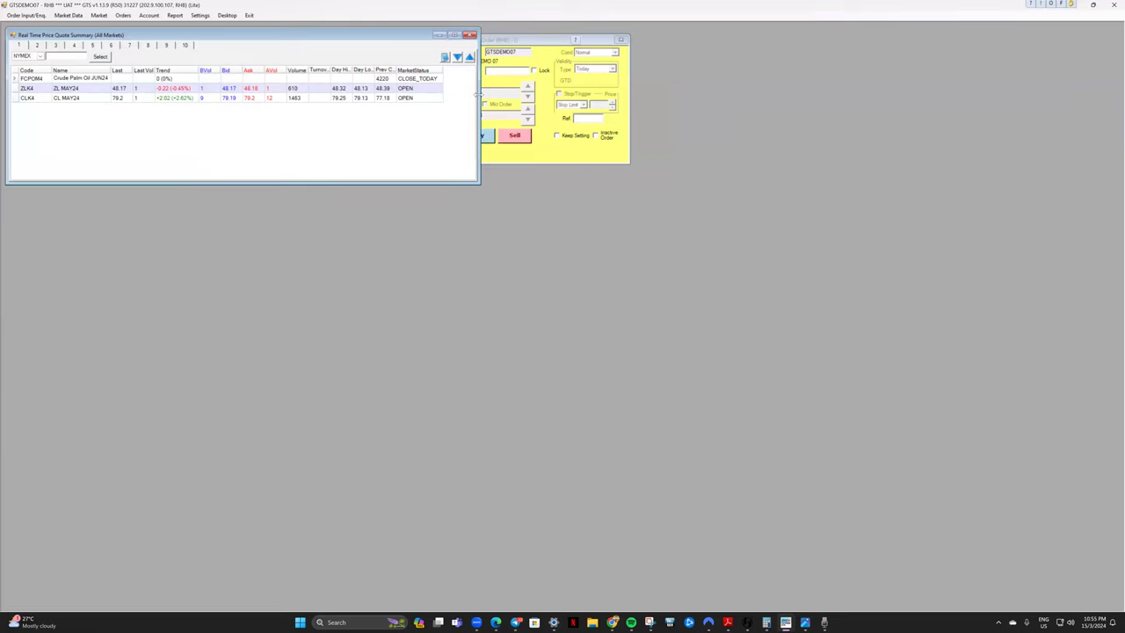
drag(479, 94, 454, 95)
right_click(365, 47)
click(475, 41)
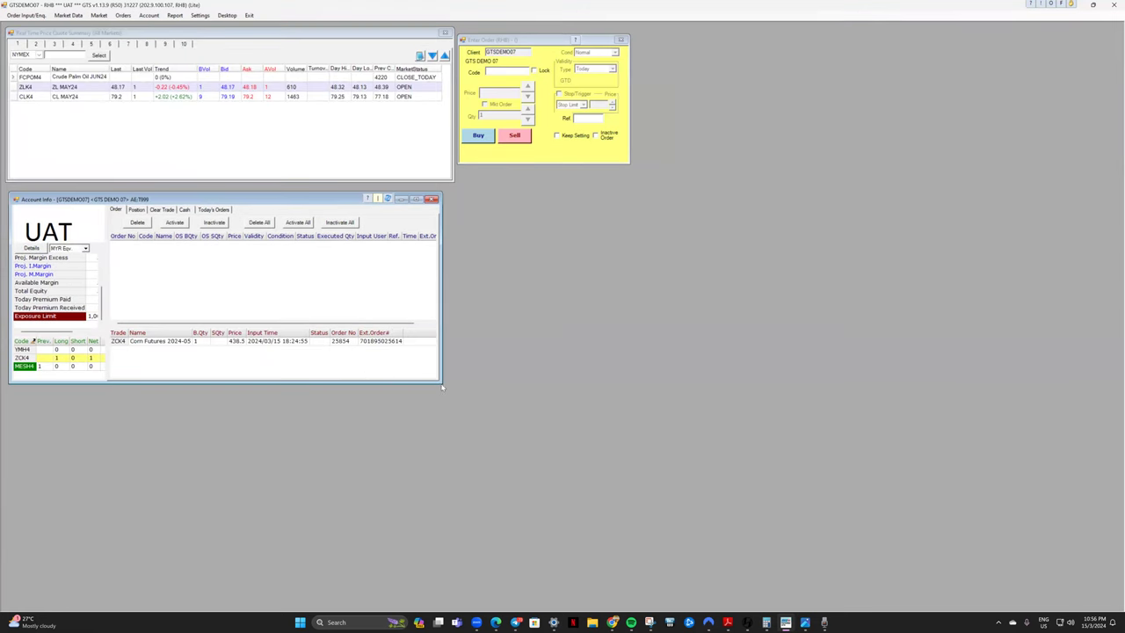
Step: Enlarge the Account Info window, widen its balance pane to show all amounts, and give the position list more height
drag(442, 383, 596, 538)
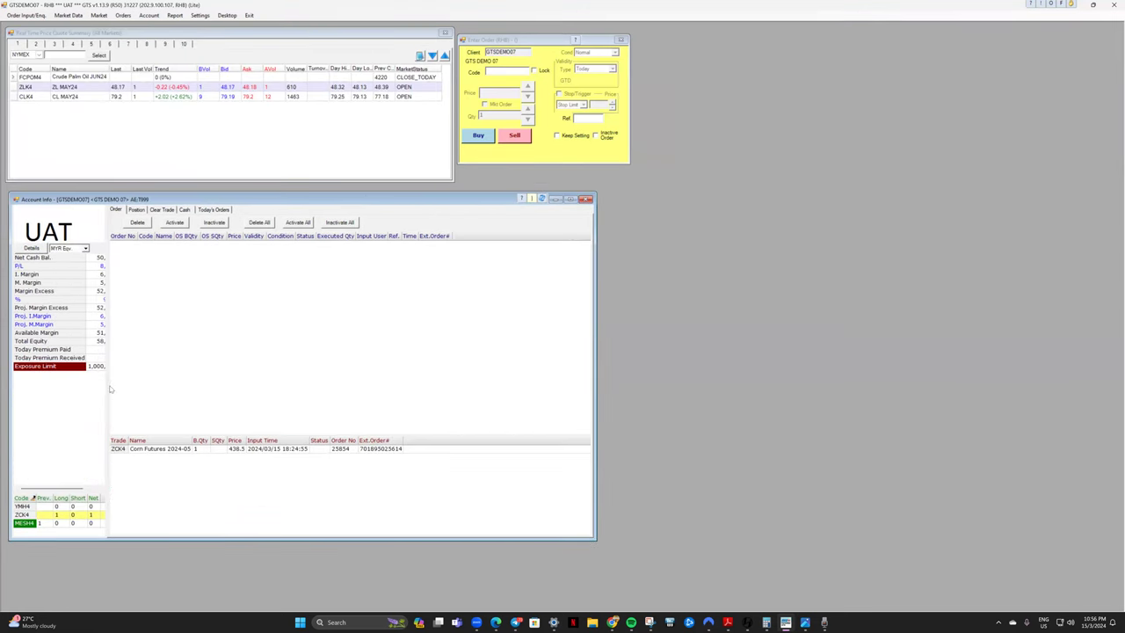
drag(108, 389, 187, 389)
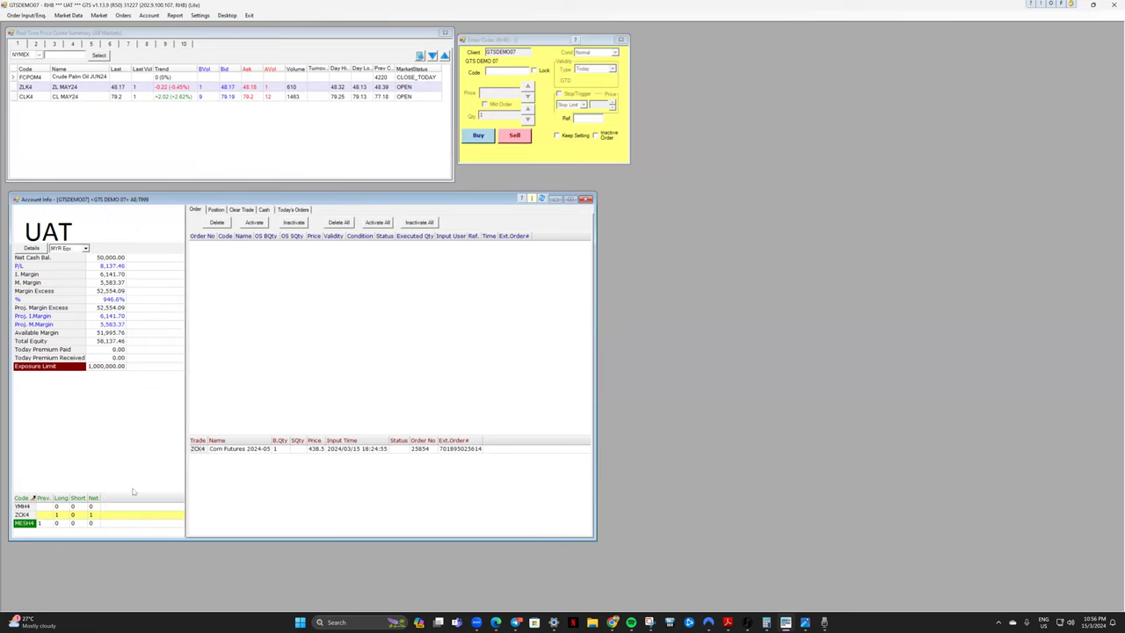
drag(134, 491, 164, 423)
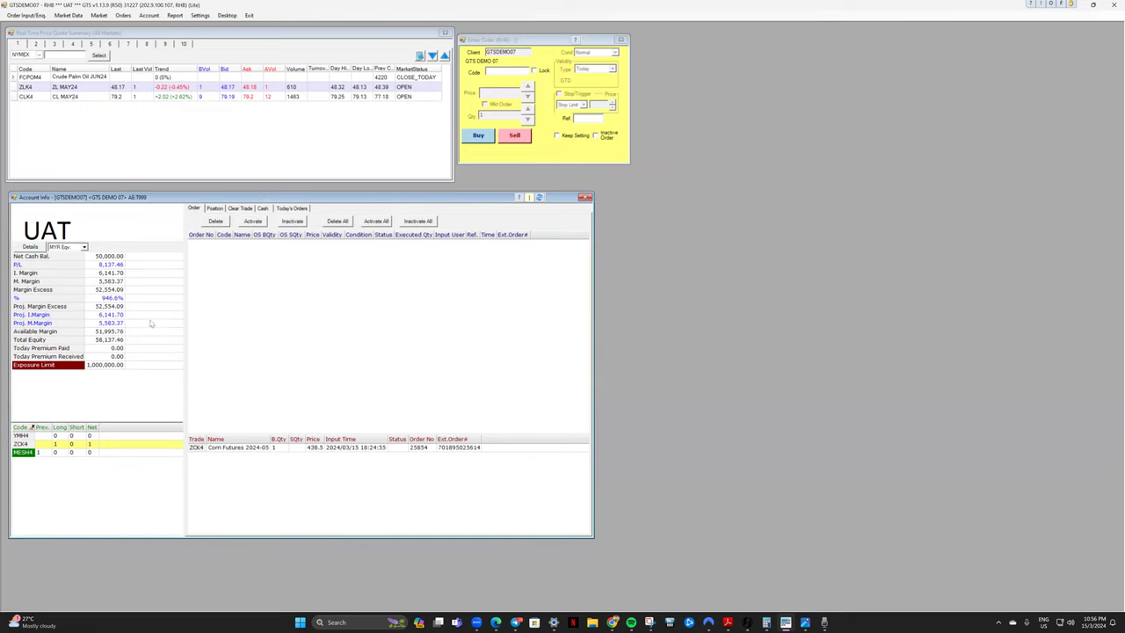
Step: Check the net positions in the Account Info position list, then enlarge the trade list pane
click(25, 443)
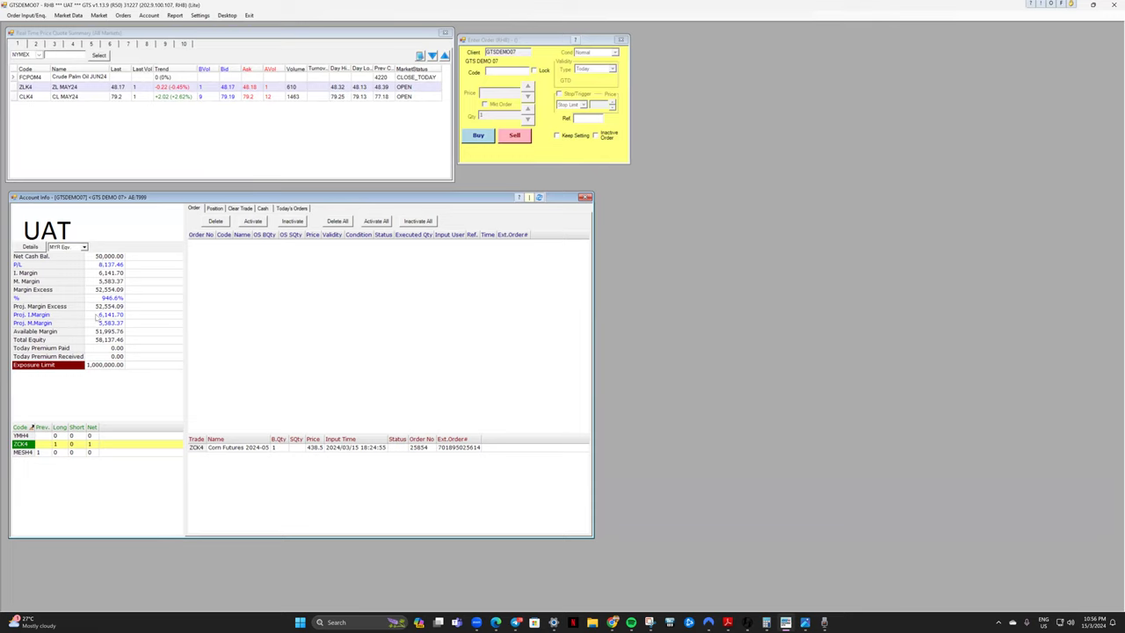
click(91, 437)
click(94, 444)
click(94, 444)
click(91, 453)
drag(224, 433, 226, 396)
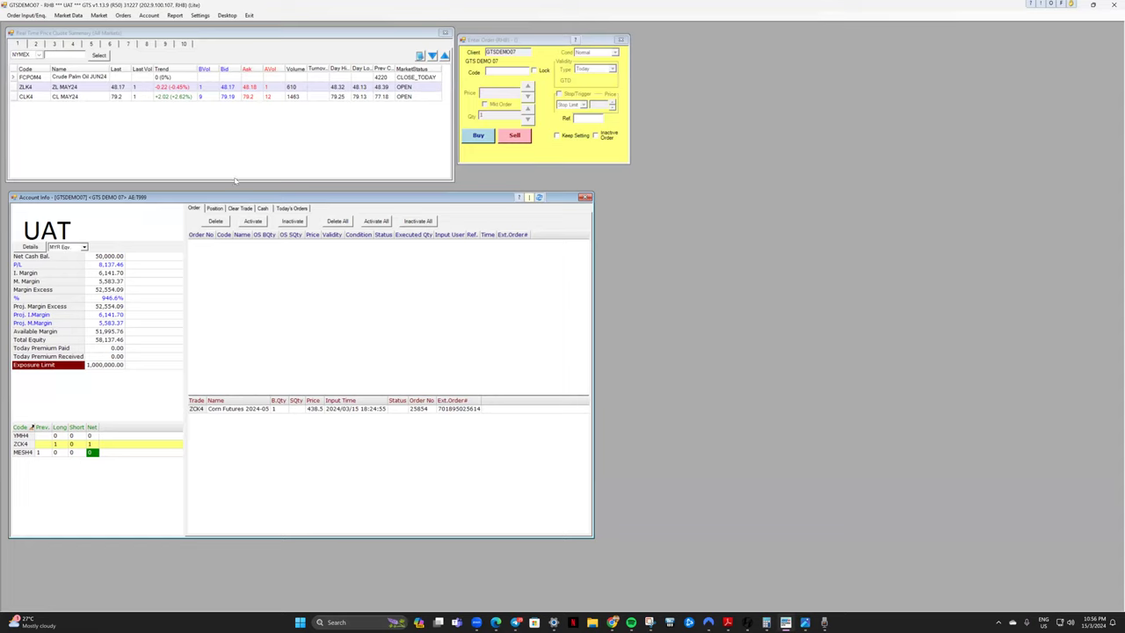
Step: Load ZLK4 from the price quotes into the order form and submit a buy order for 1 lot at 48.08, valid Today
click(499, 87)
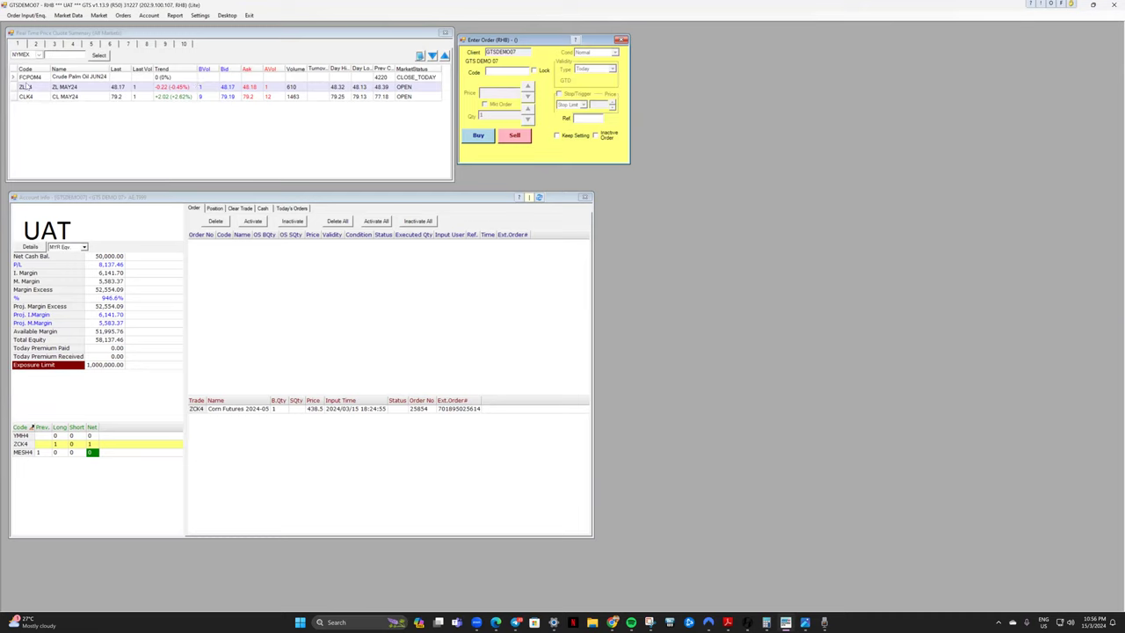
double_click(116, 78)
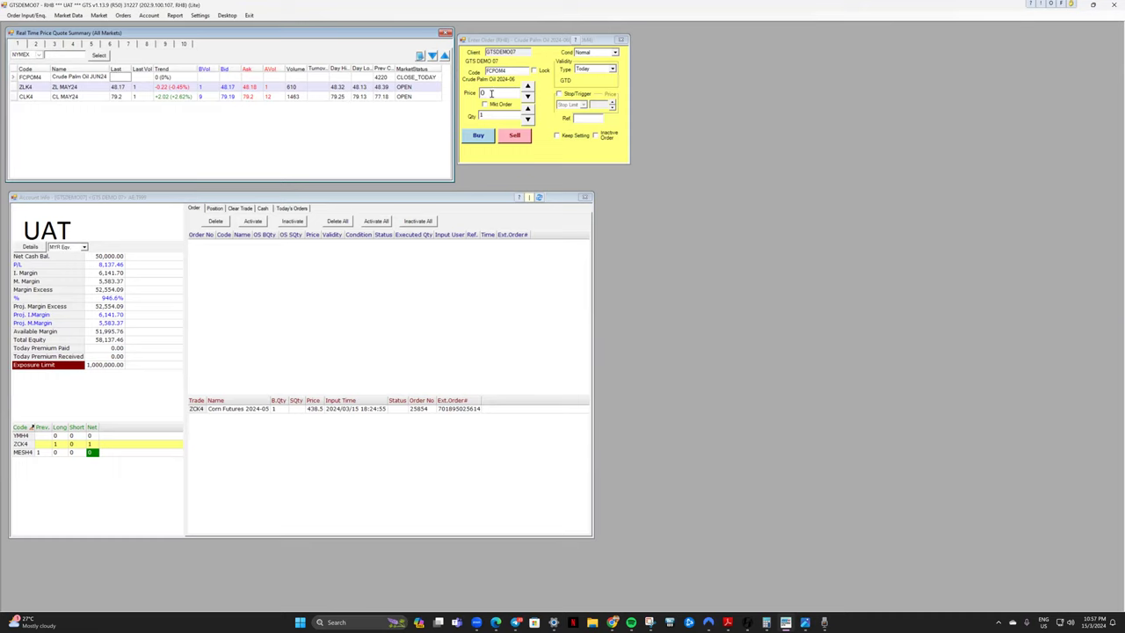
double_click(116, 87)
click(528, 97)
click(527, 96)
click(527, 96)
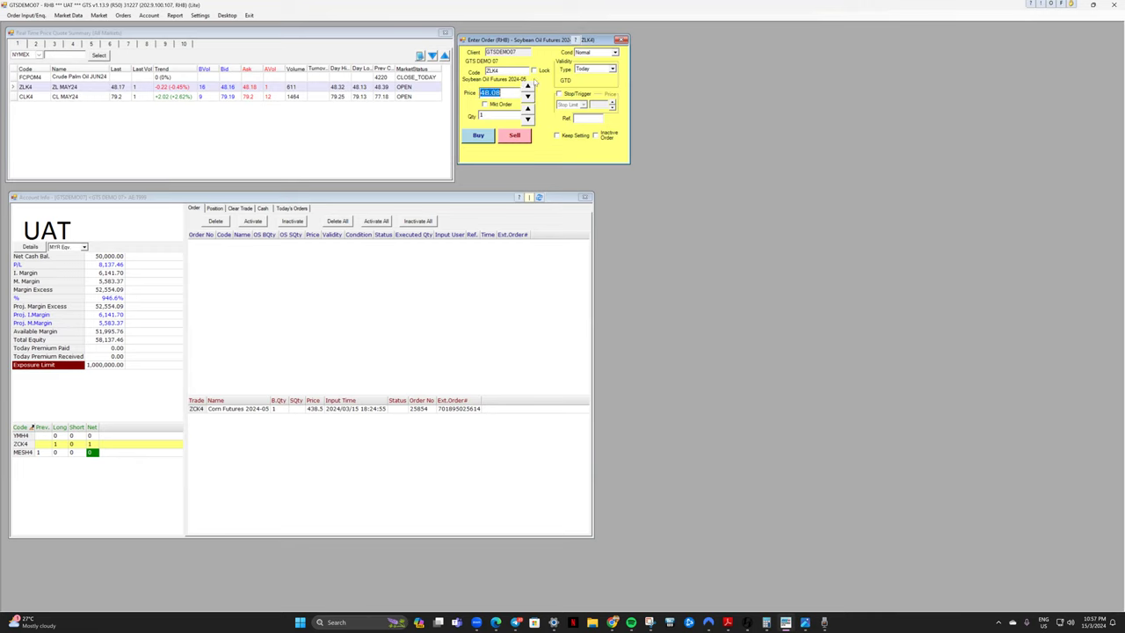
click(478, 136)
click(539, 346)
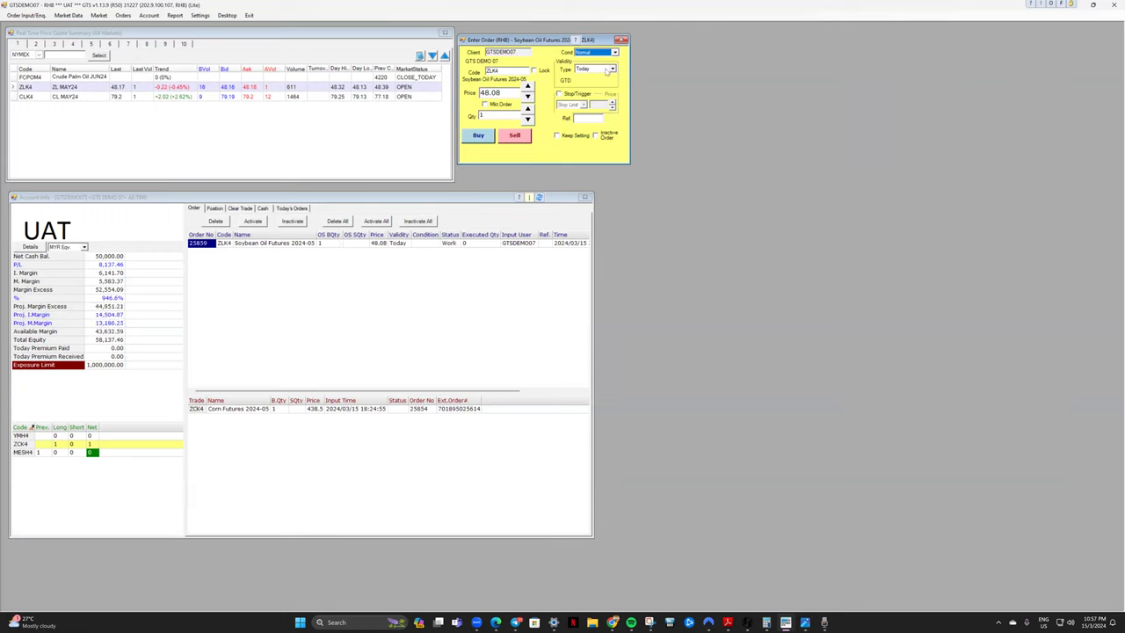
Step: Set the order form's validity type to GTC and delete the working Soybean Oil Futures buy order
click(605, 70)
click(587, 94)
click(283, 246)
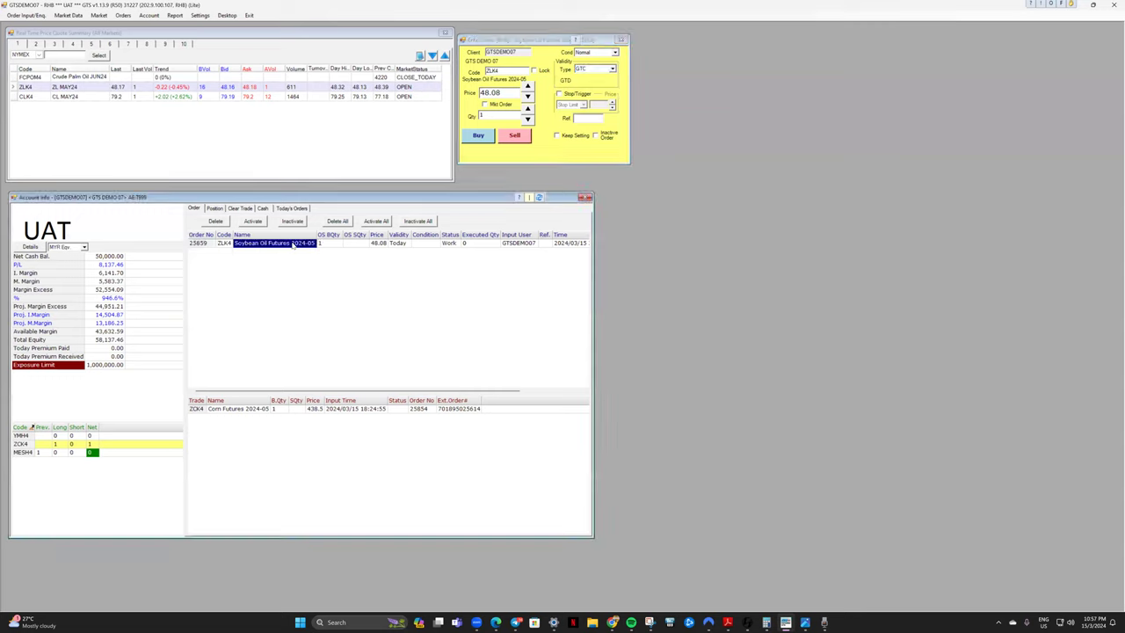
right_click(318, 246)
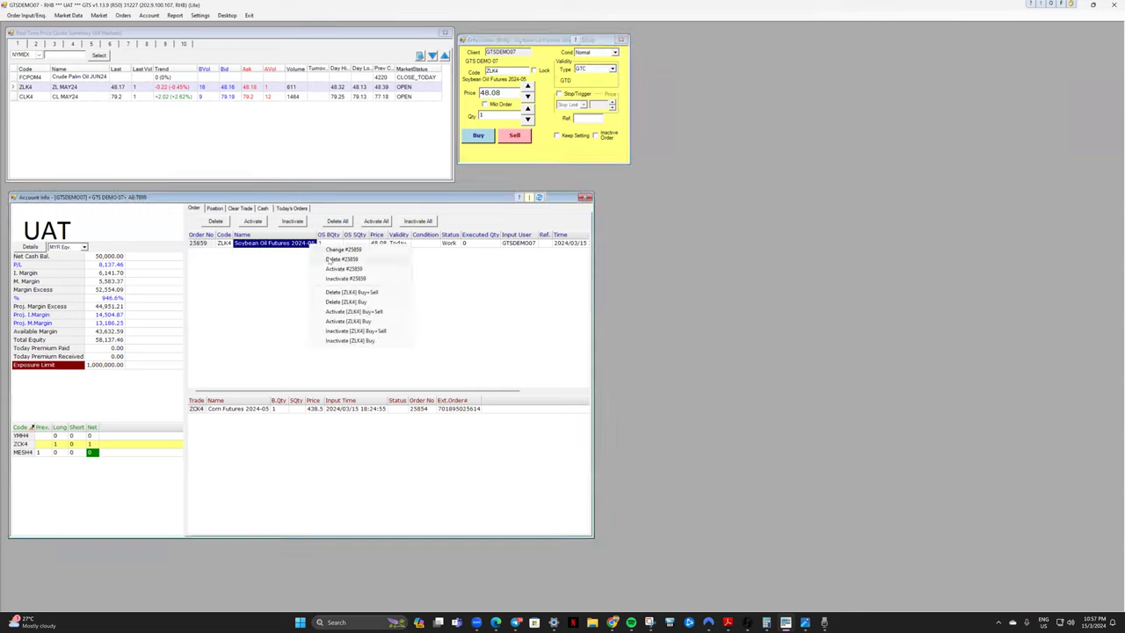
click(317, 262)
click(221, 222)
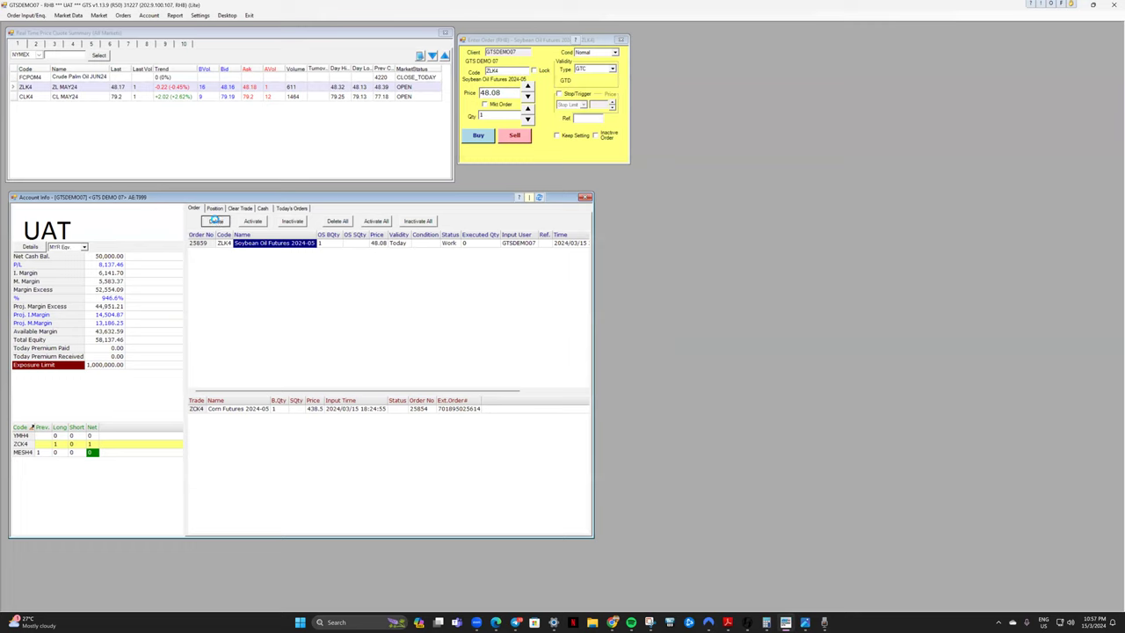
click(533, 348)
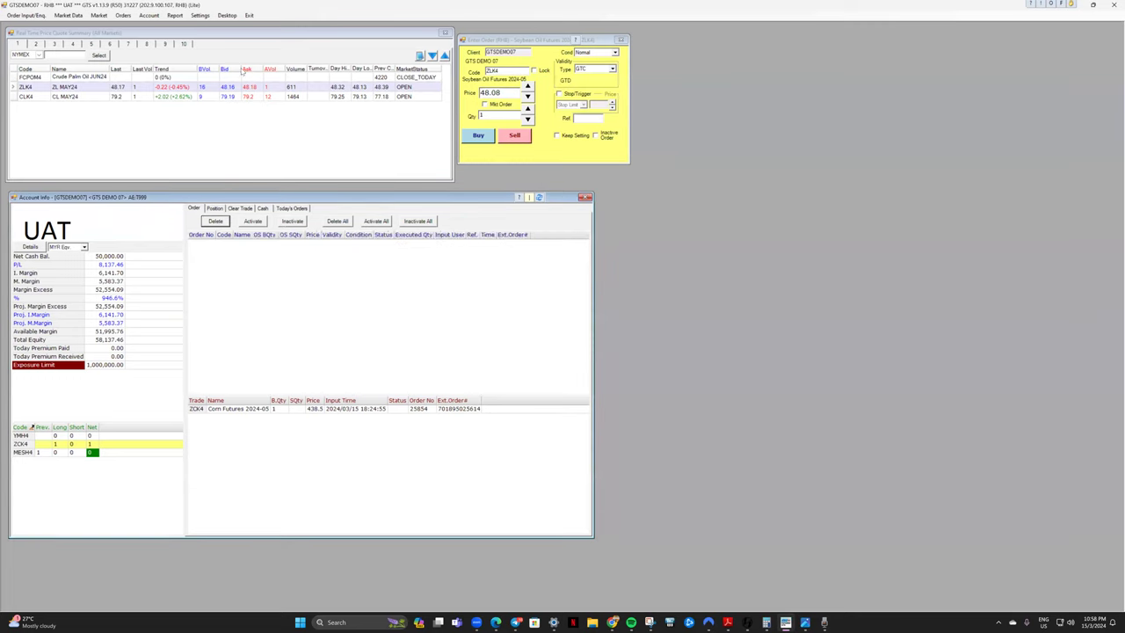
Step: Submit a market buy order for 1 lot of ZLK4 with GTC validity and check its long and net position
click(484, 104)
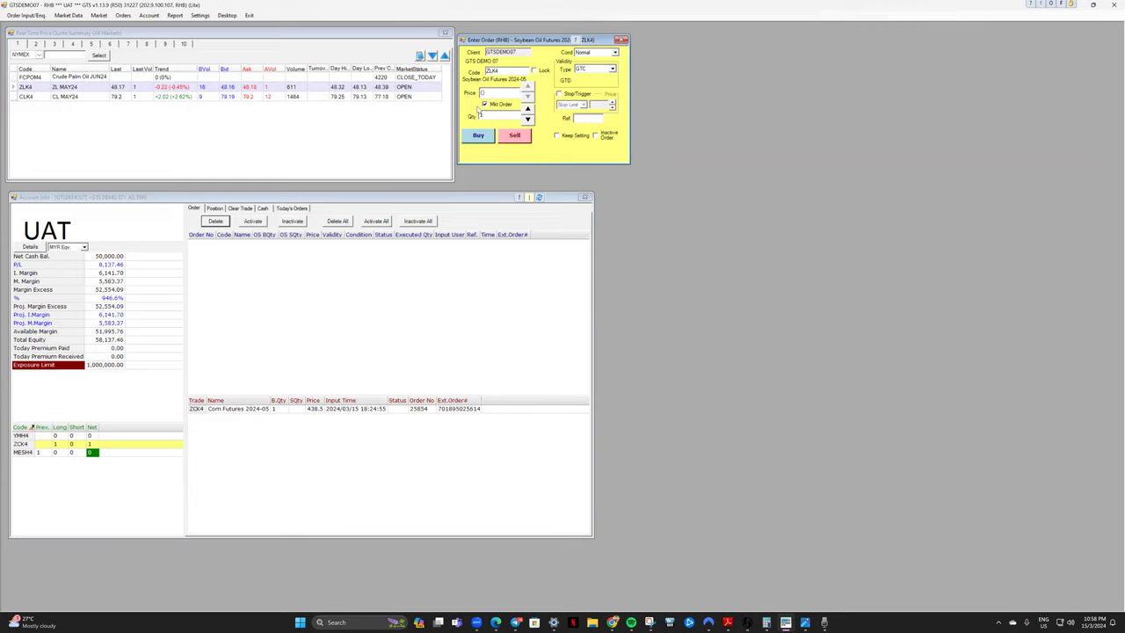
click(479, 136)
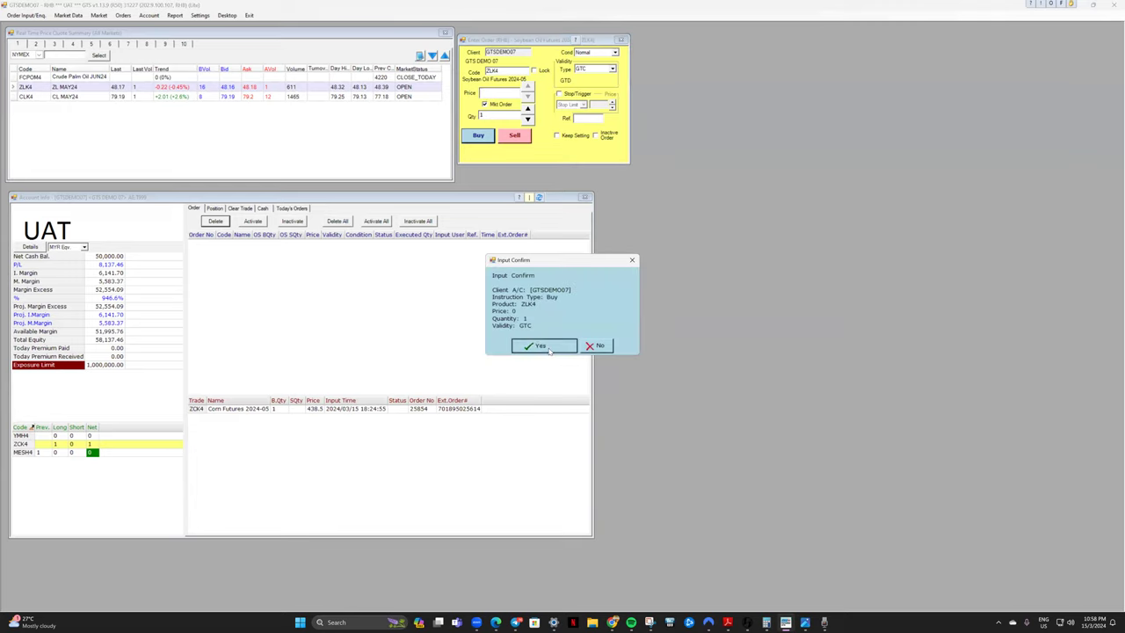
click(542, 346)
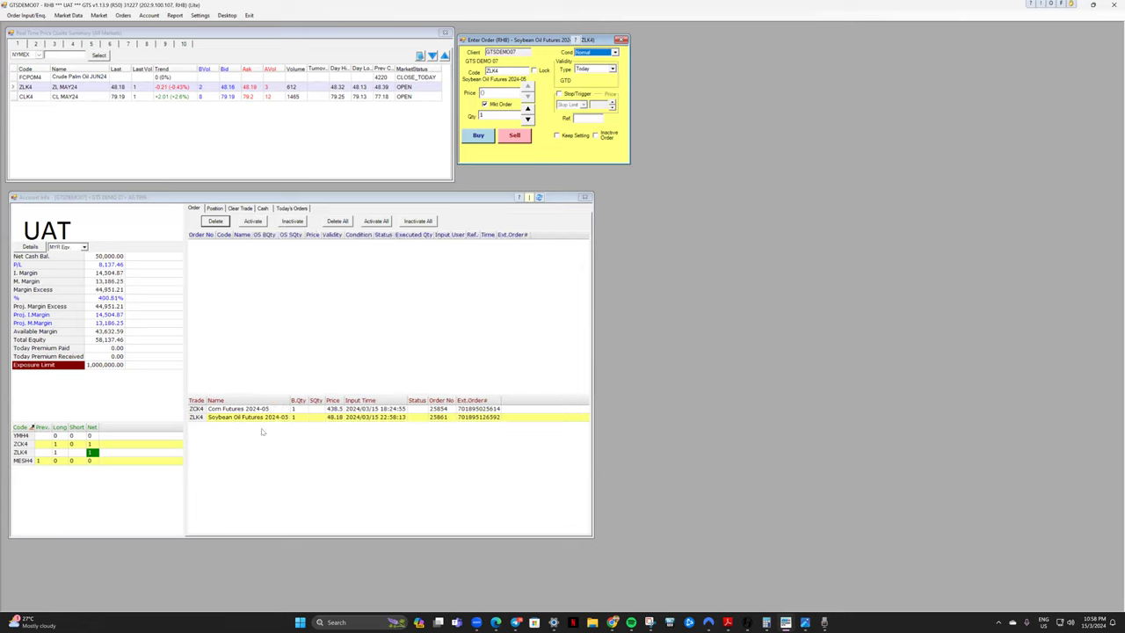
click(66, 453)
click(89, 453)
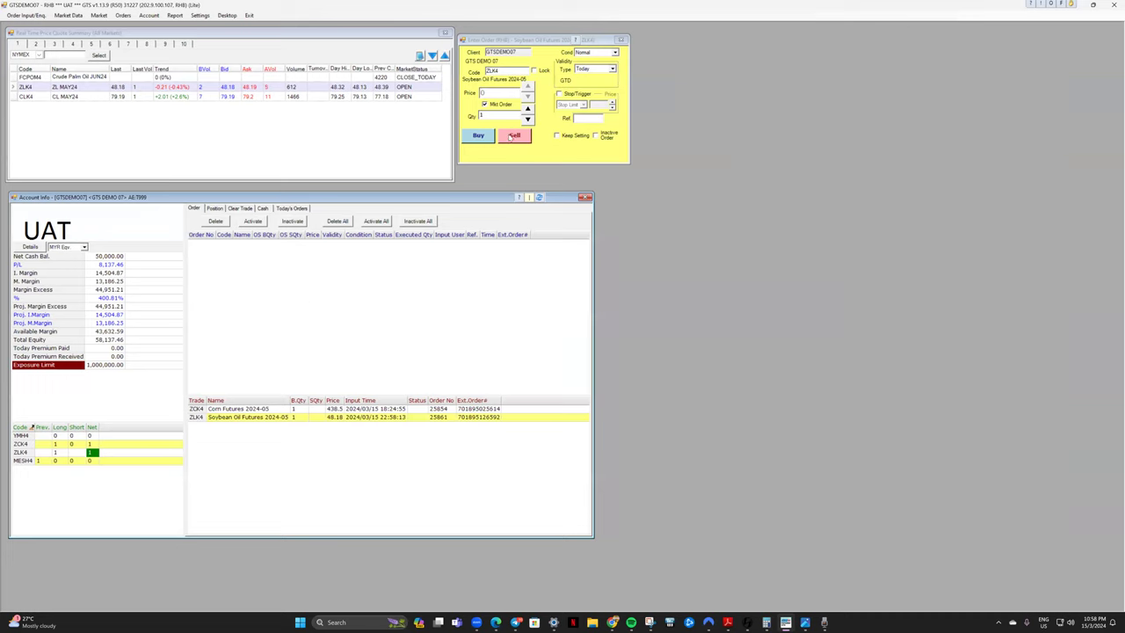
Step: Submit two consecutive market sell orders for ZLK4, 1 lot each, valid Today
click(507, 158)
click(515, 136)
click(534, 345)
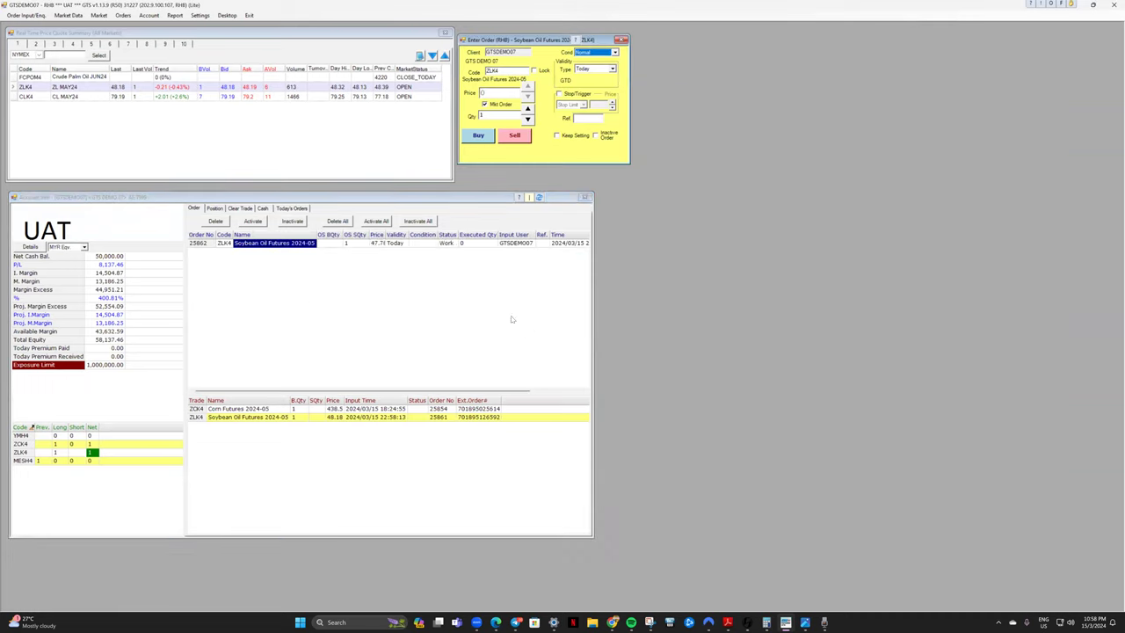
click(334, 426)
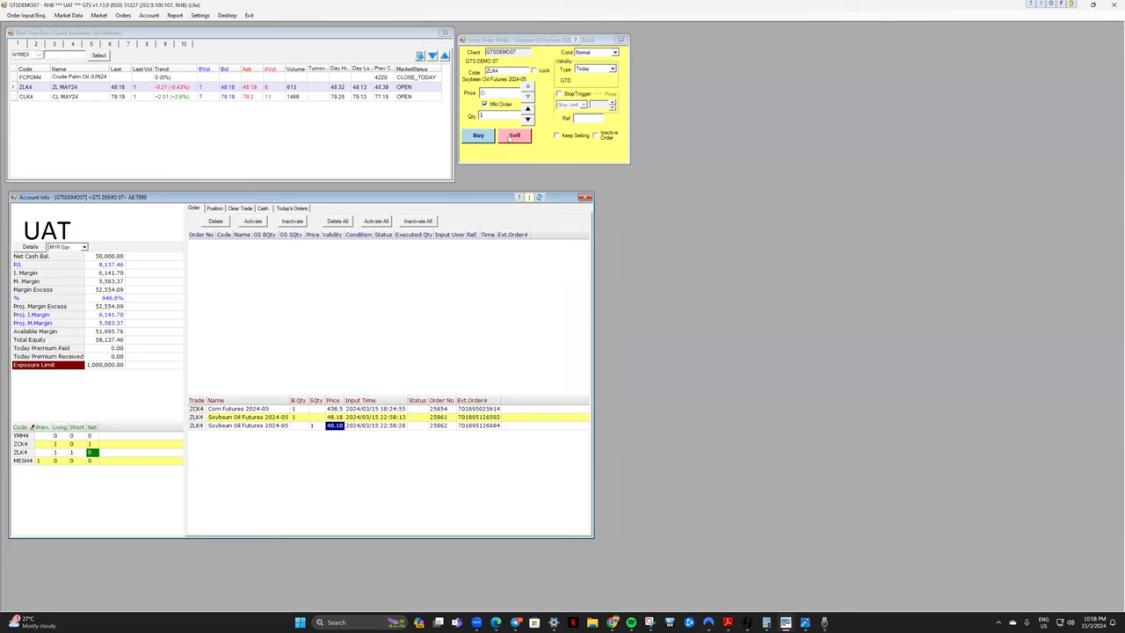
click(511, 138)
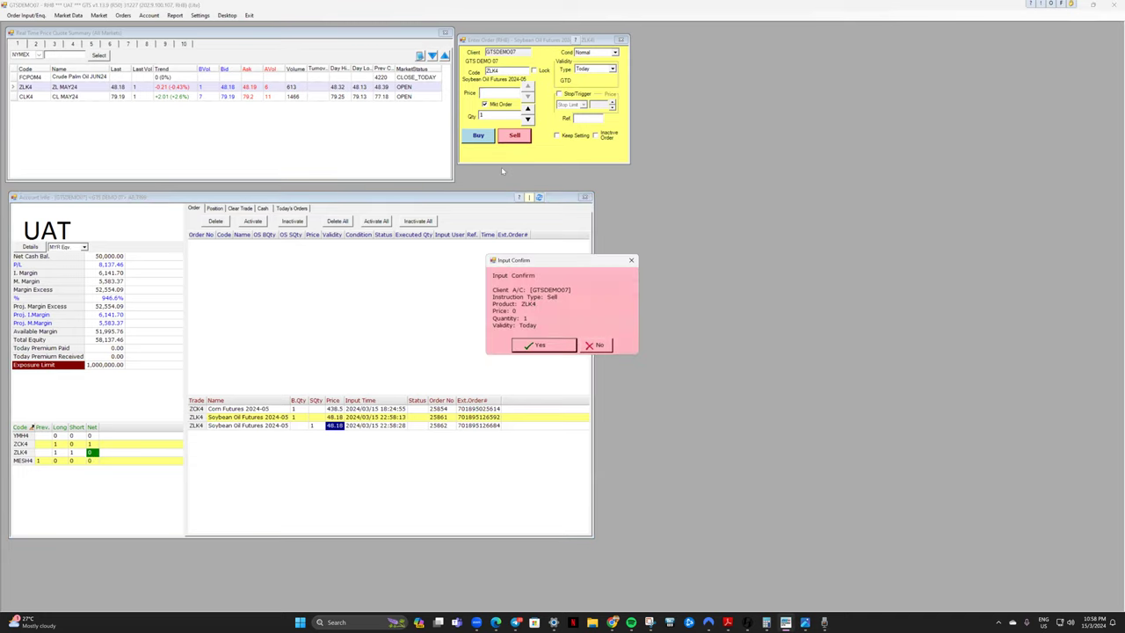
click(536, 347)
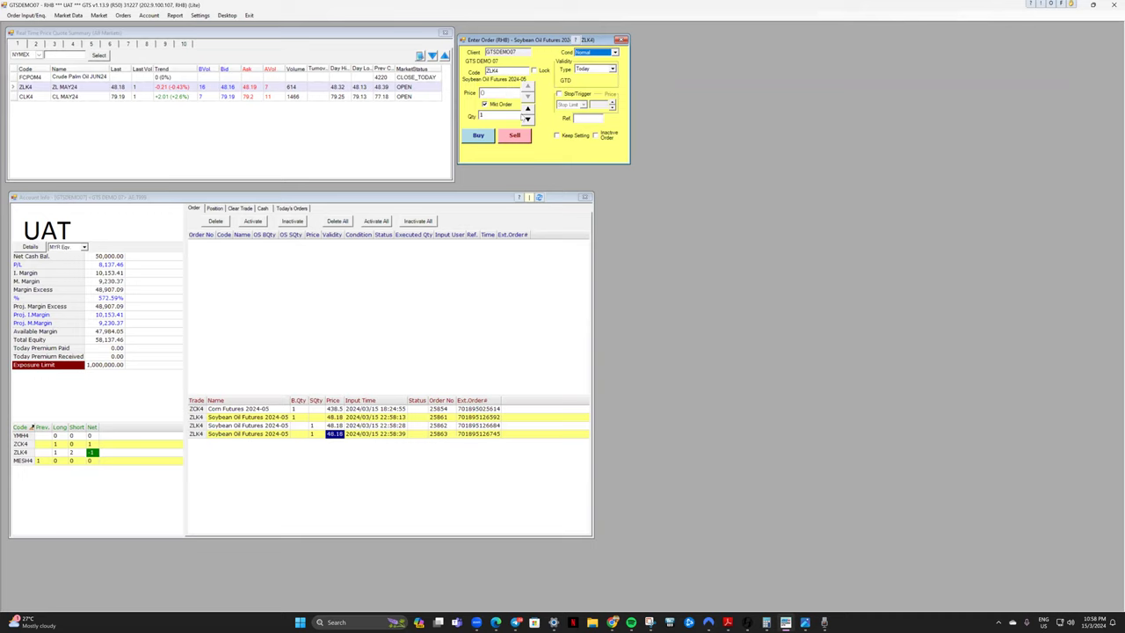
Step: Set the order quantity to 3 and submit a market sell order for ZLK4
double_click(481, 115)
text(3)
click(517, 135)
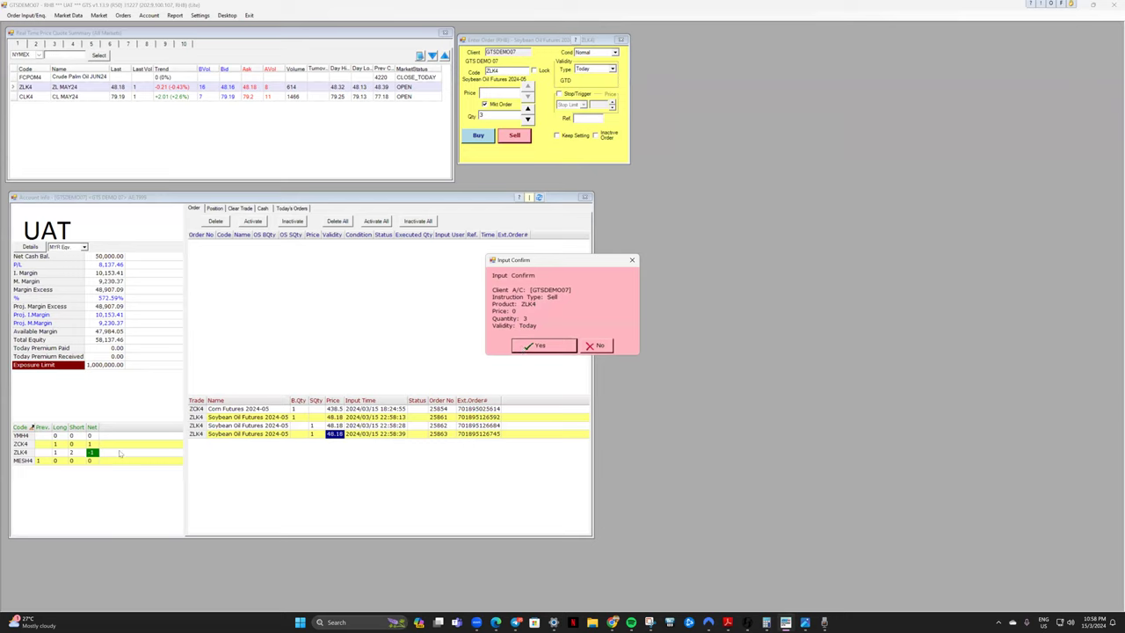
click(531, 345)
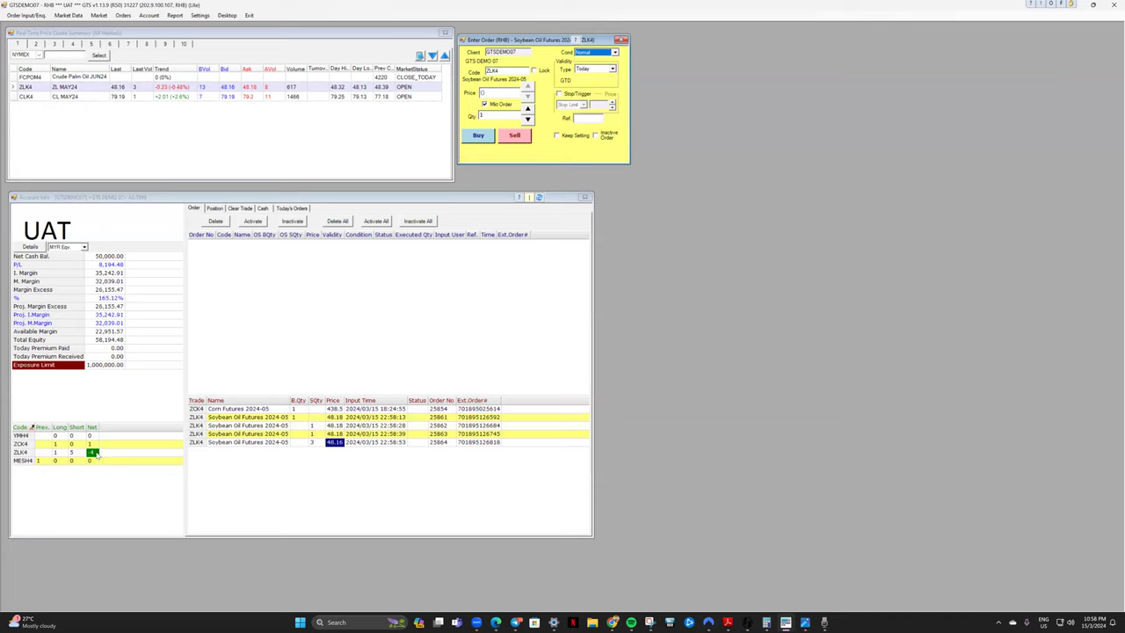
Step: Raise the order quantity to 4 and submit a market buy order for ZLK4 to close the short position
click(527, 109)
click(528, 109)
click(527, 109)
click(478, 136)
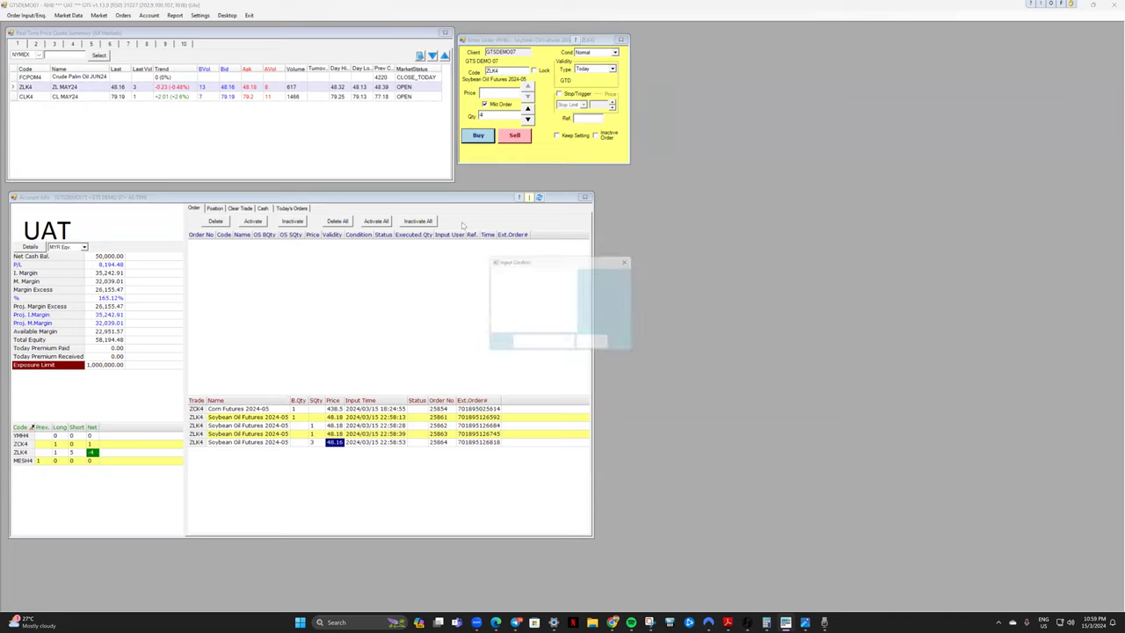
click(542, 343)
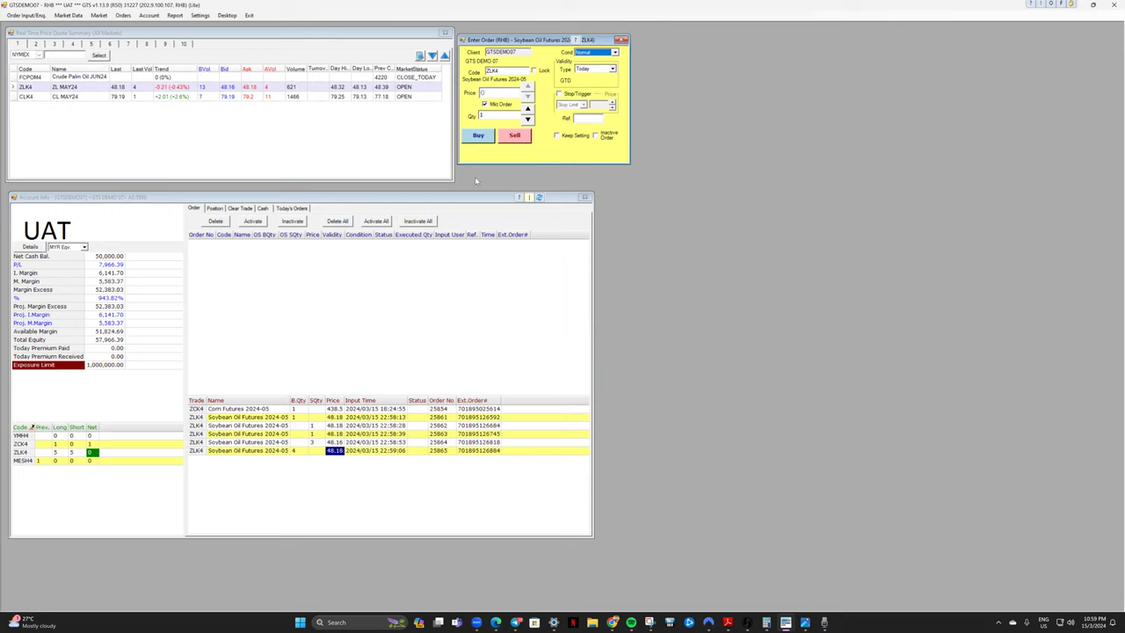
Step: Submit a market buy order for 1 lot of ZLK4, valid Today
click(484, 105)
click(500, 92)
click(485, 104)
click(478, 135)
click(540, 347)
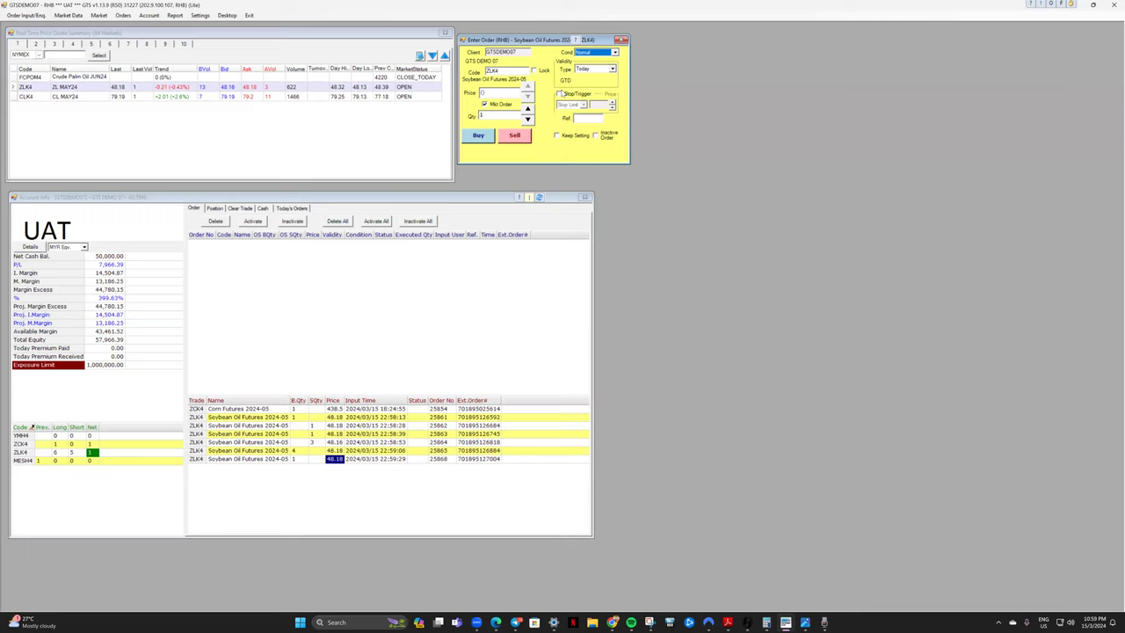
Step: Submit a Stop Limit sell order for 1 lot of ZLK4 with trigger price 47.6 and limit price 47.60
click(559, 94)
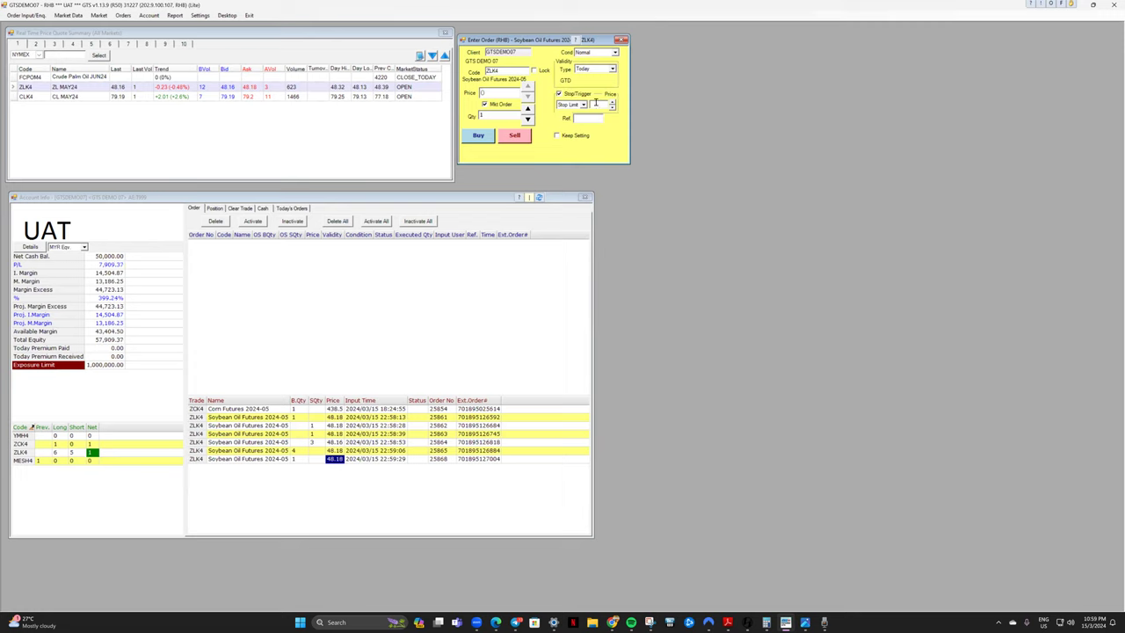
text(47)
click(484, 104)
text(47.60)
click(513, 135)
click(535, 355)
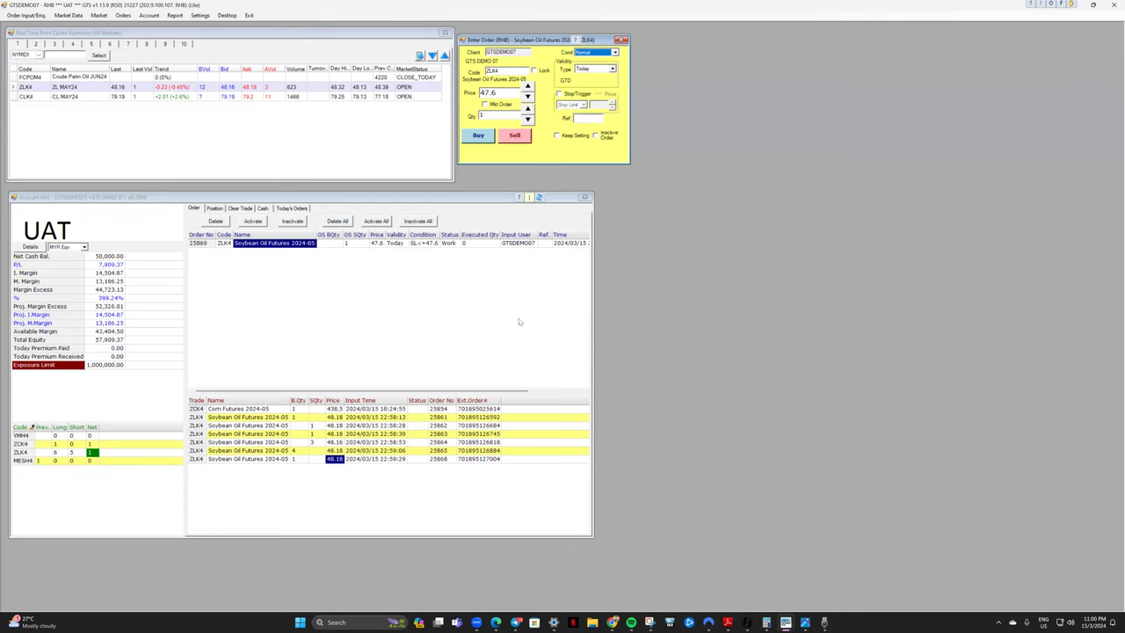
Step: Widen the Condition column in the order list and delete the working ZLK4 stop limit sell order
drag(440, 235, 444, 235)
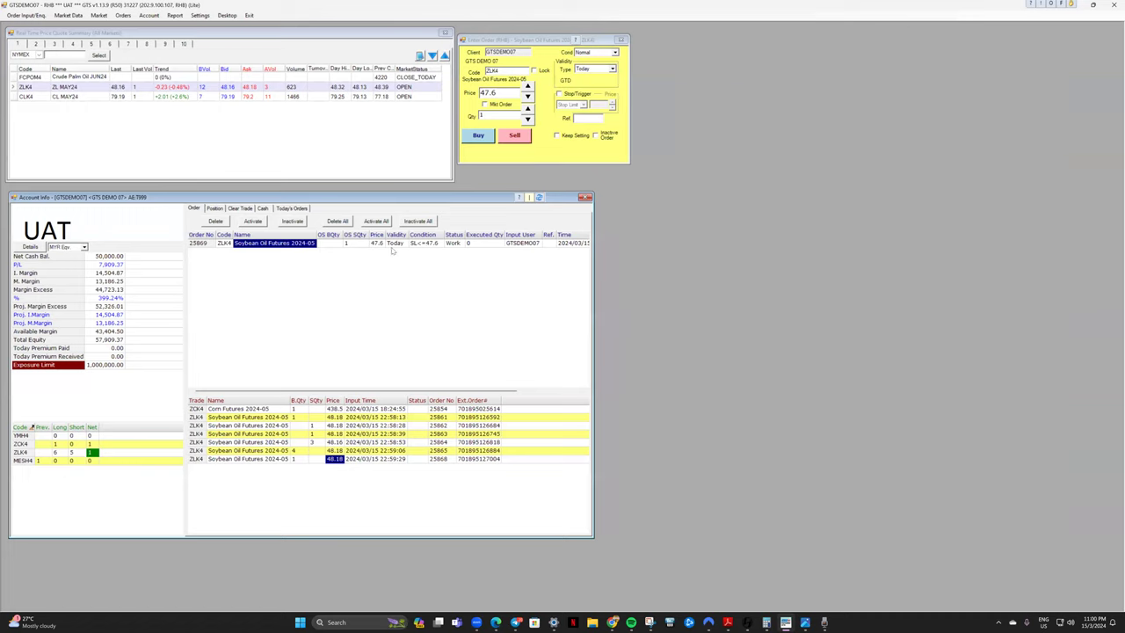
click(397, 244)
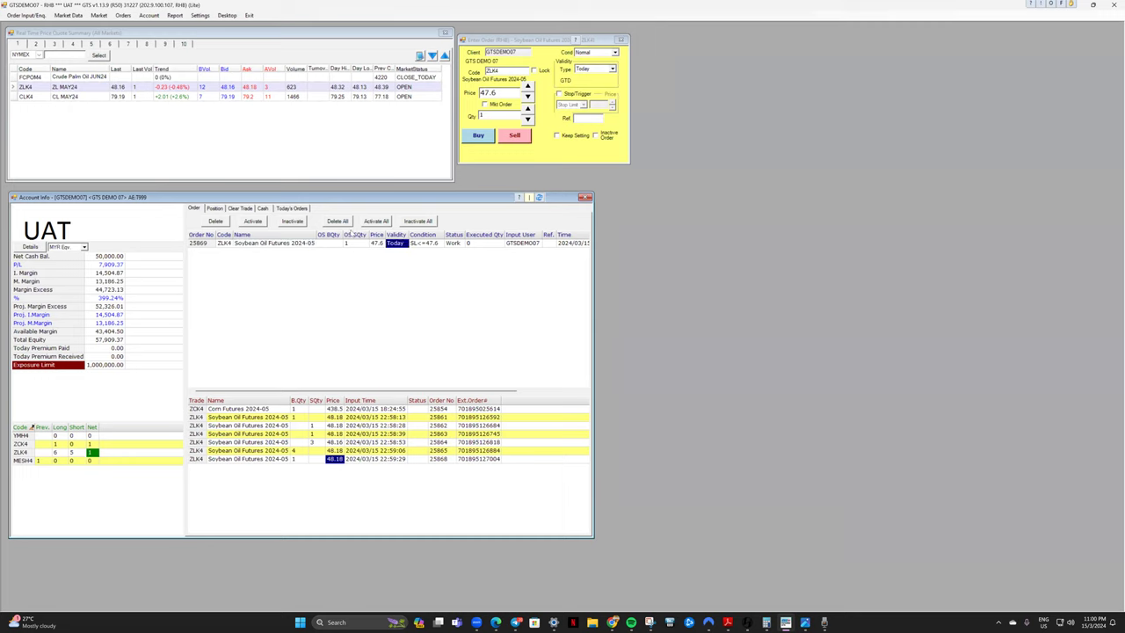
click(215, 222)
click(530, 355)
Step: Submit a Stop Limit sell order for 1 lot of ZLK4 with trigger 47.6 and limit price 47.50, then check its condition and price
click(559, 93)
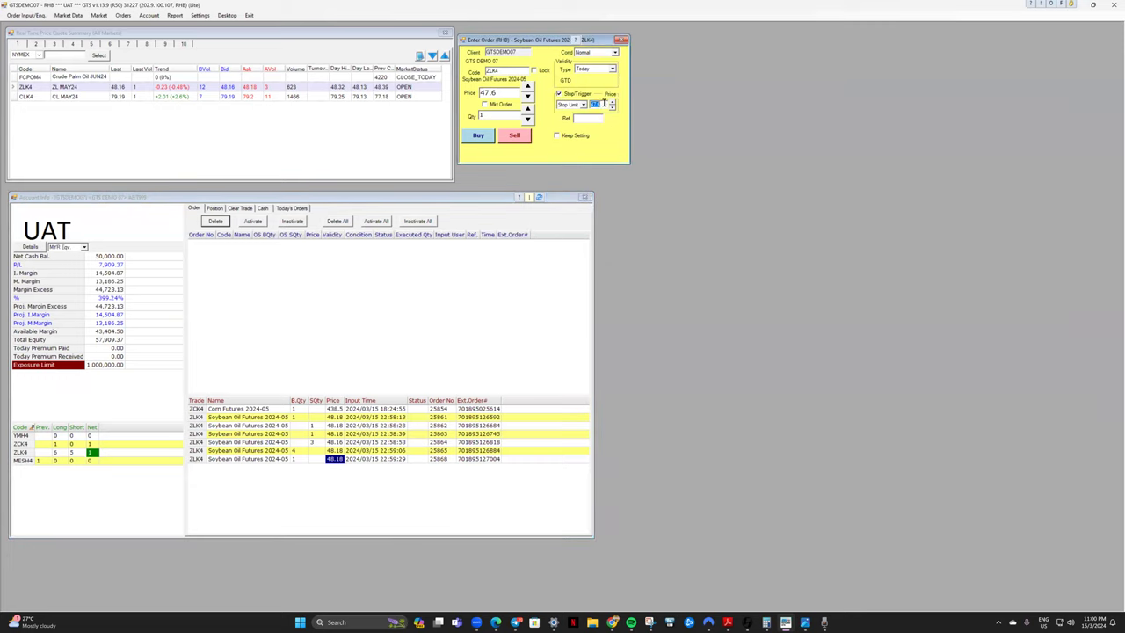
double_click(508, 89)
click(508, 89)
key(BackSpace)
text(50)
click(518, 137)
click(545, 352)
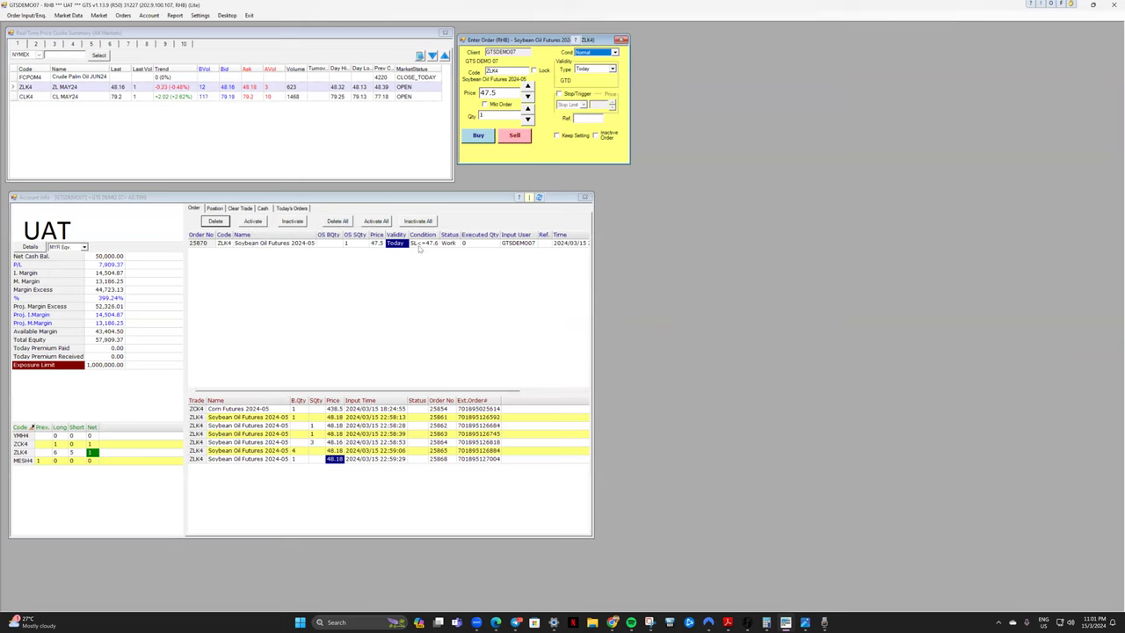
click(420, 247)
click(379, 245)
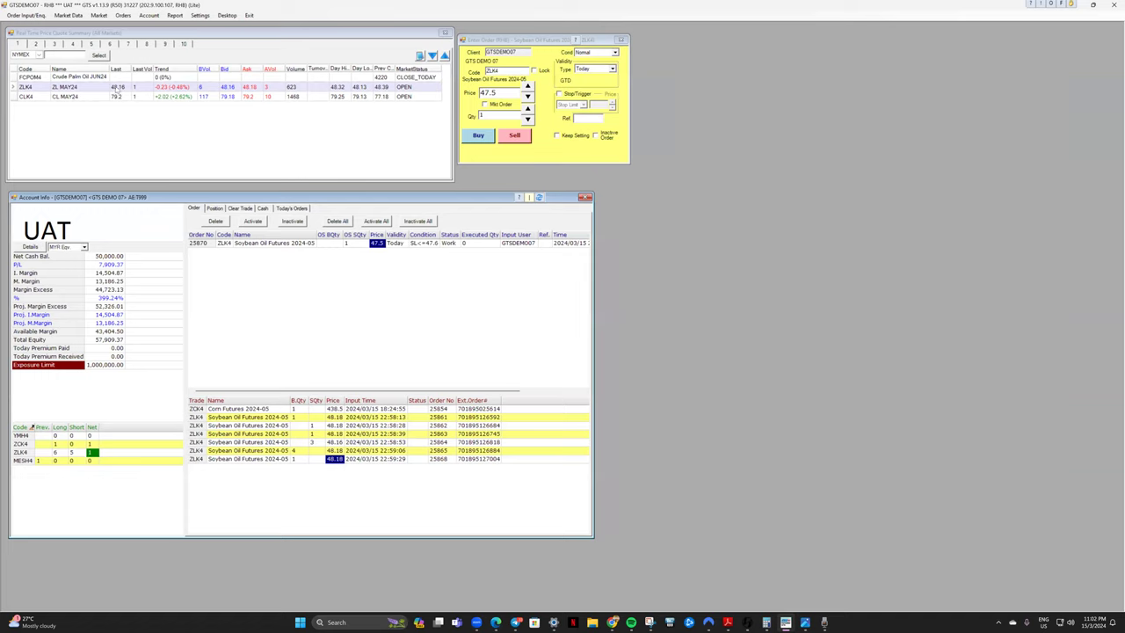
Step: Submit a limit sell order for 1 lot of ZLK4 at 48.7, valid Today
click(115, 87)
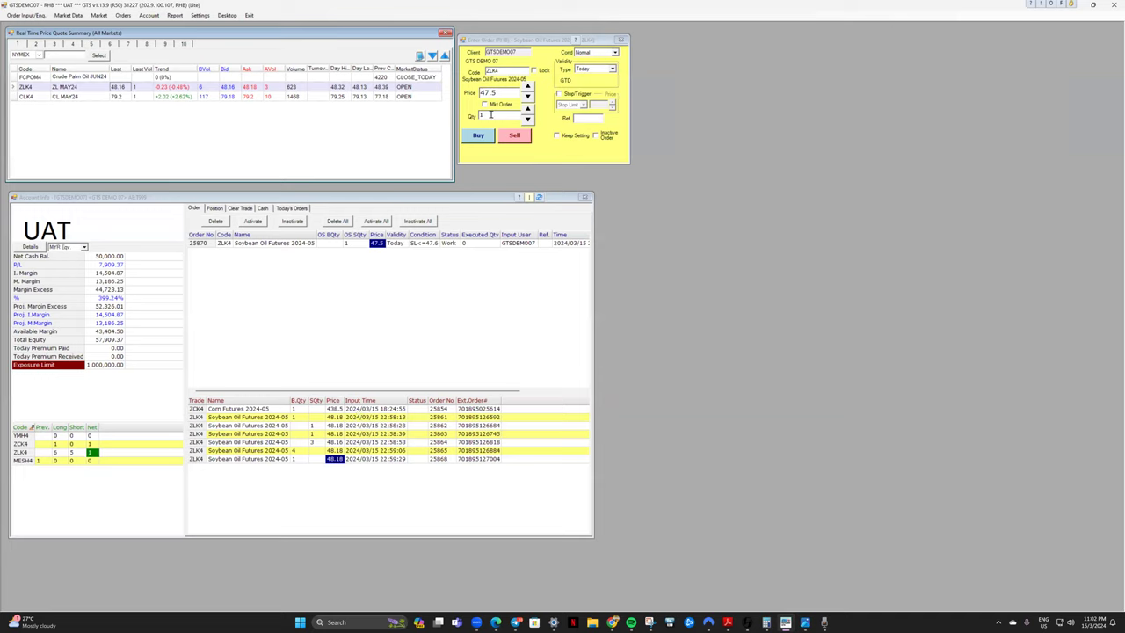
click(505, 92)
text(48.)
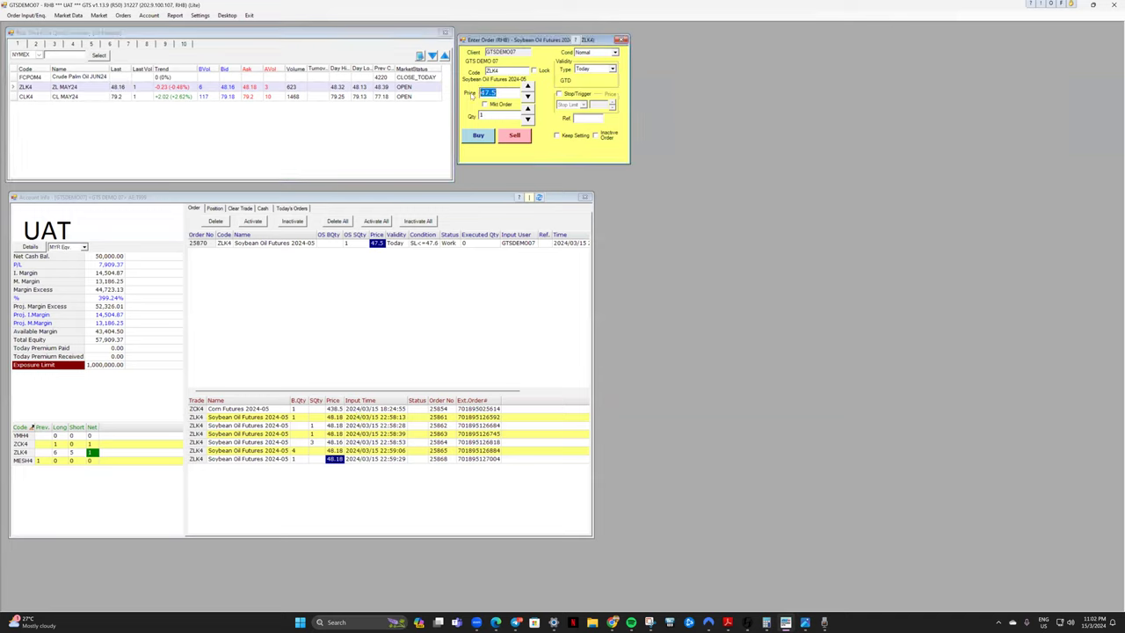
text(7)
click(512, 139)
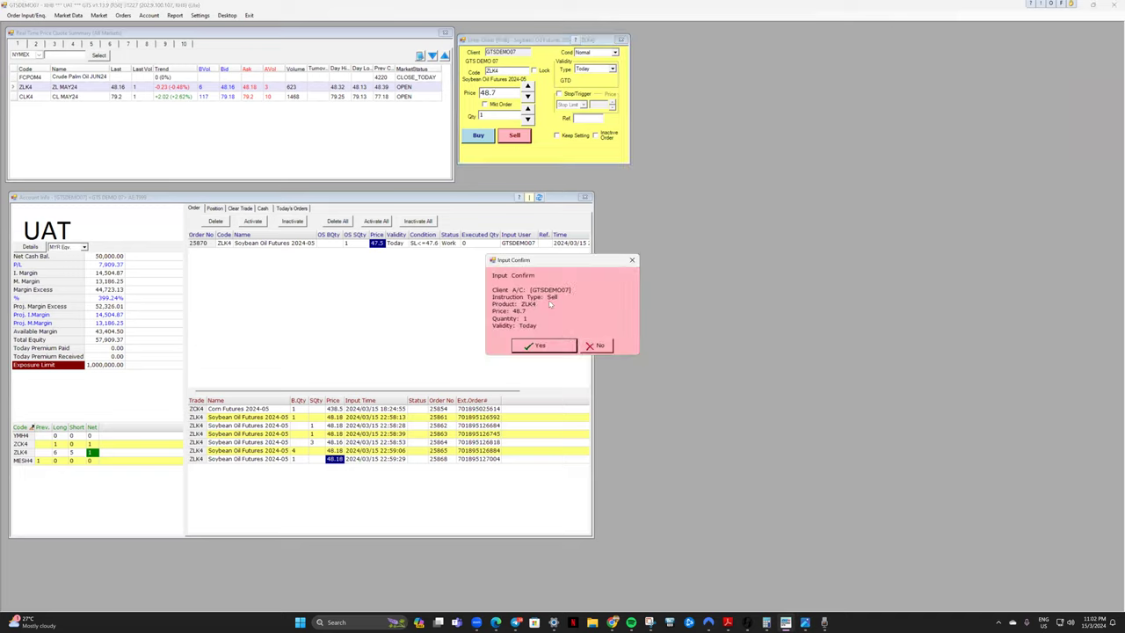
click(558, 348)
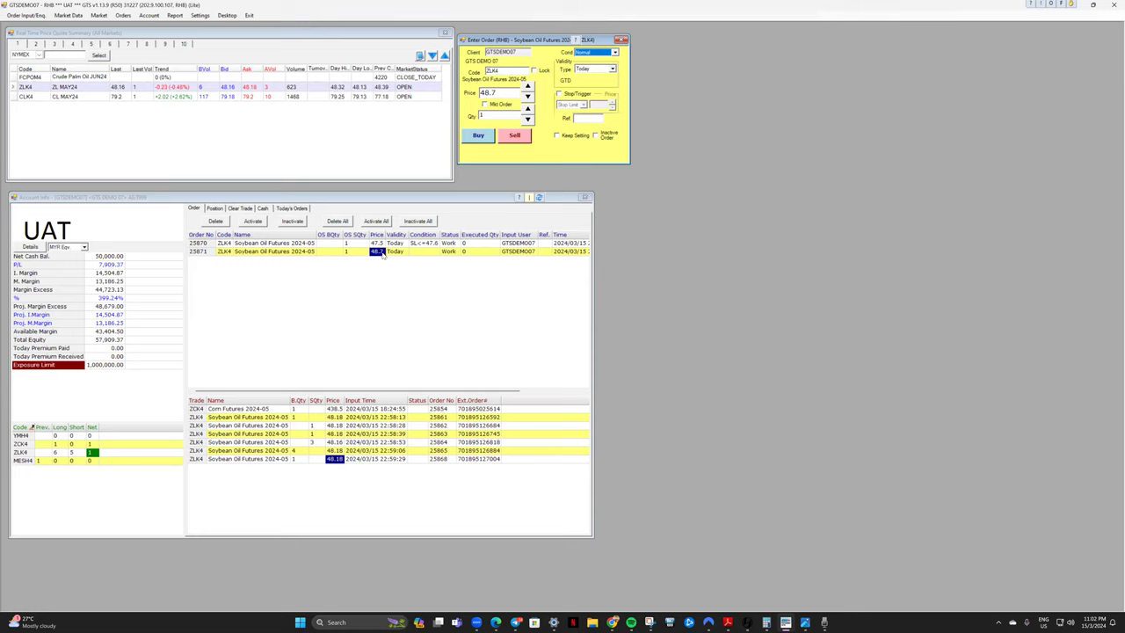
Step: Check the validity, quantity and condition of the two working sell orders, and set the order form's validity type to GTC
click(394, 244)
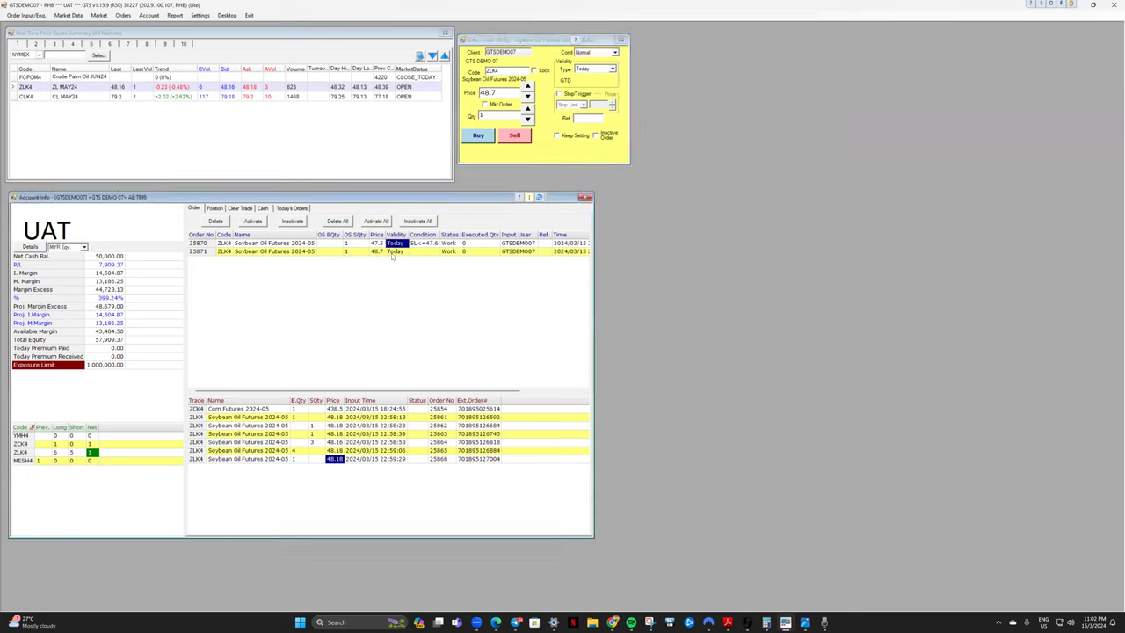
click(347, 245)
click(415, 244)
click(396, 253)
click(606, 69)
click(587, 94)
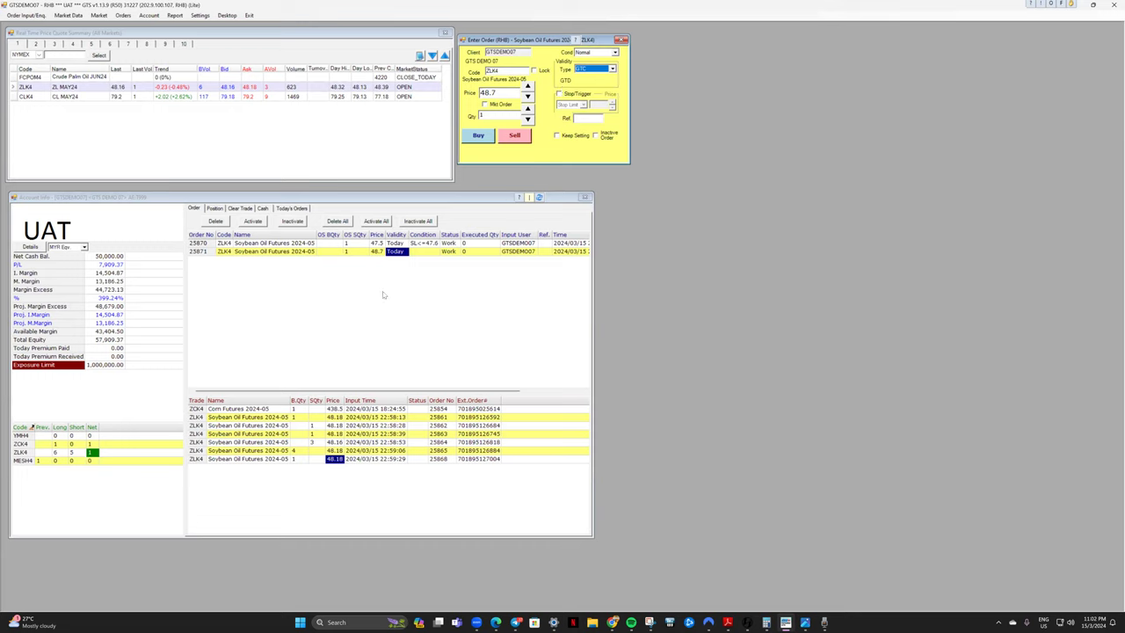
Step: Delete all working orders on the account and confirm the deletion
click(394, 243)
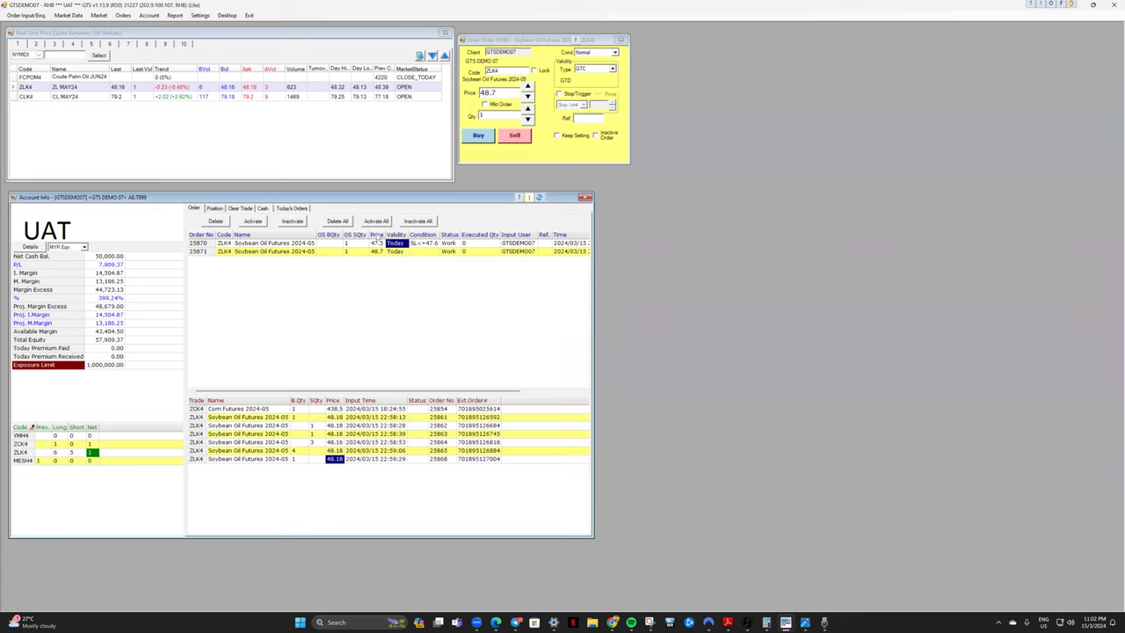
click(338, 225)
click(517, 329)
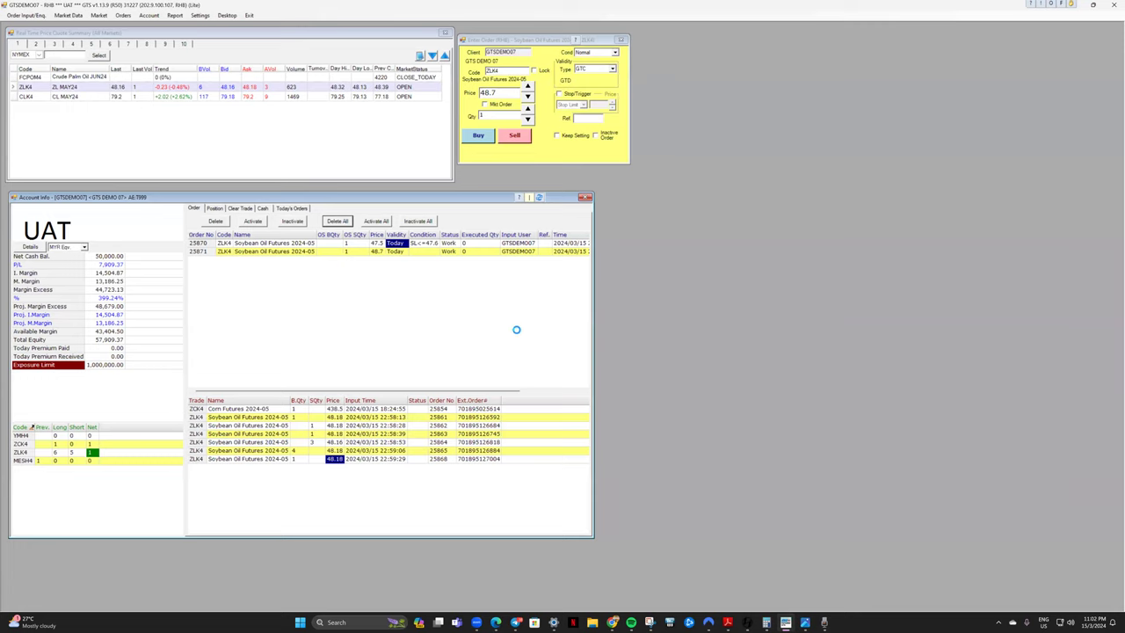
Step: Set the ZLK4 order's condition to OCO on the sell side, with the market order option off
click(484, 104)
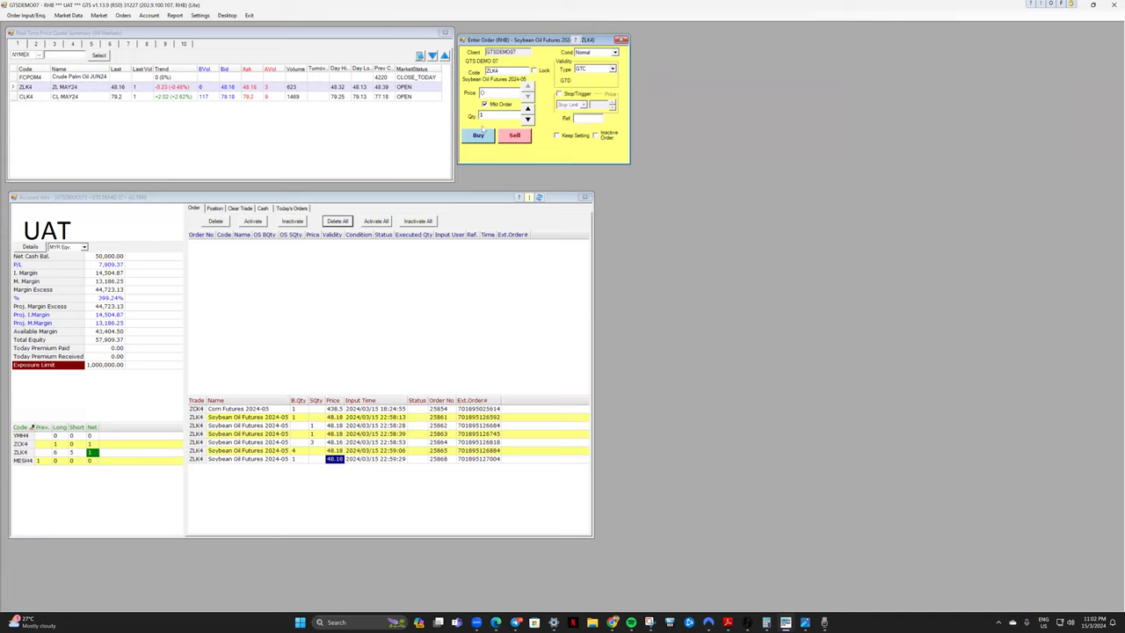
click(484, 105)
click(602, 54)
click(601, 54)
click(596, 54)
click(587, 74)
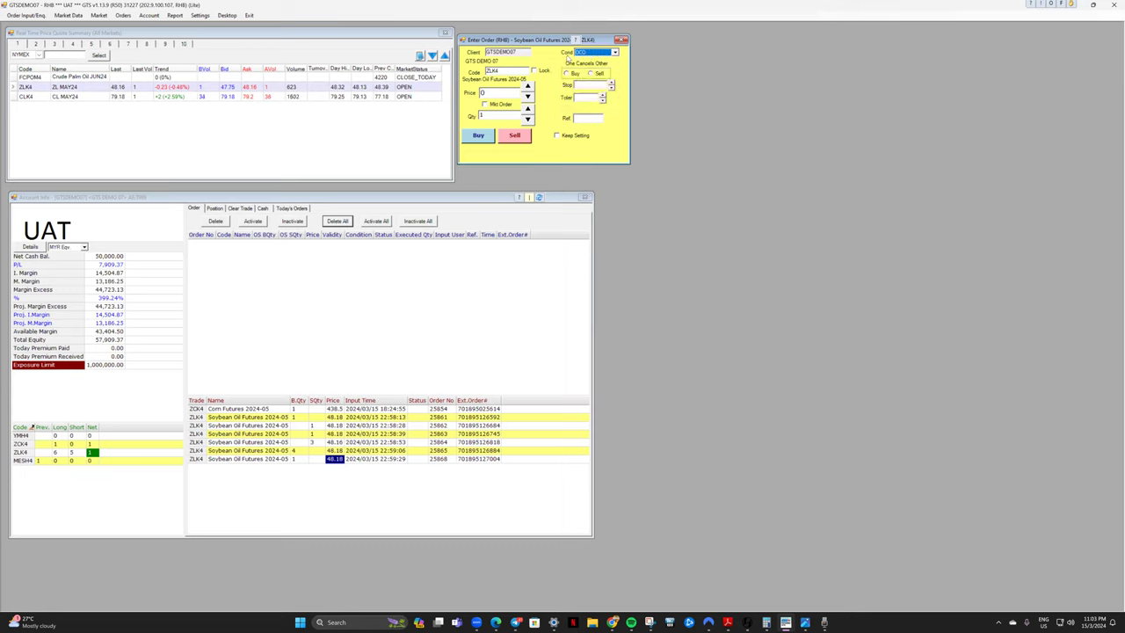
click(592, 73)
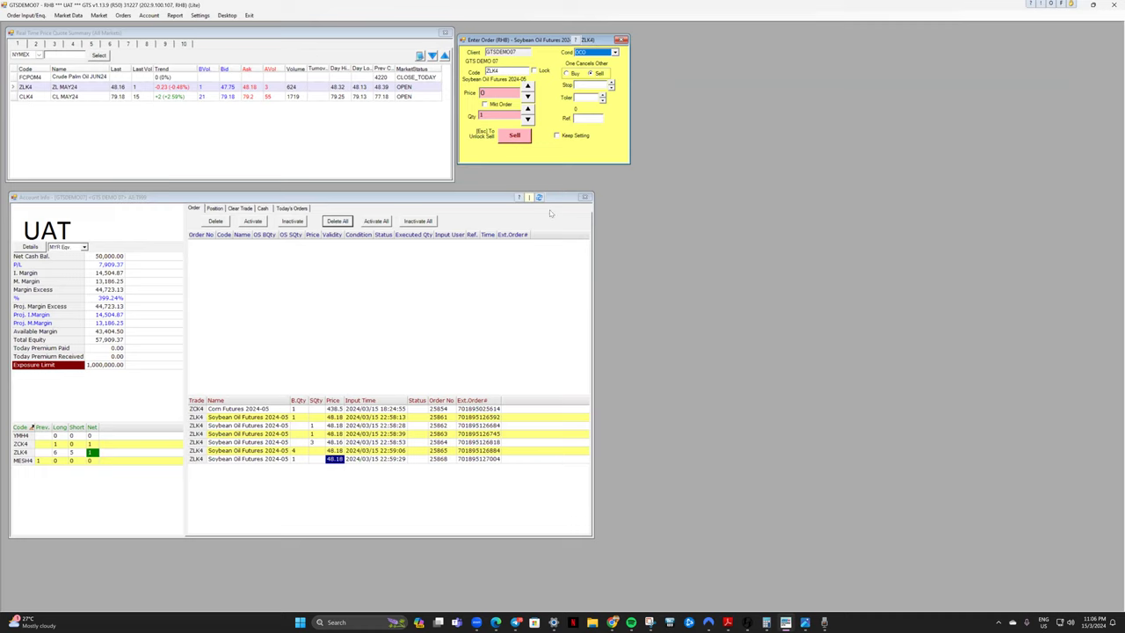
Step: Set the OCO stop price to 47.5 and its tolerance to 0.1
click(587, 85)
text(47.50)
click(580, 98)
click(603, 99)
click(603, 98)
key(Tab)
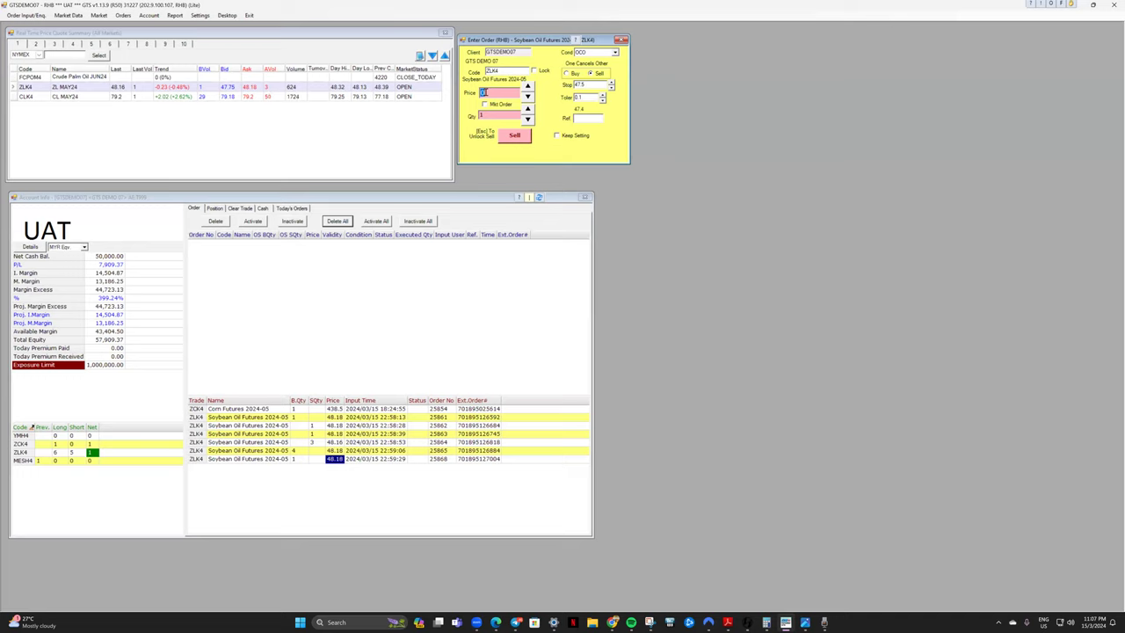
Step: Set the limit price to 48.70 and submit the OCO sell order for 1 lot of ZLK4
text(48.50)
key(BackSpace)
key(BackSpace)
text(70)
click(503, 137)
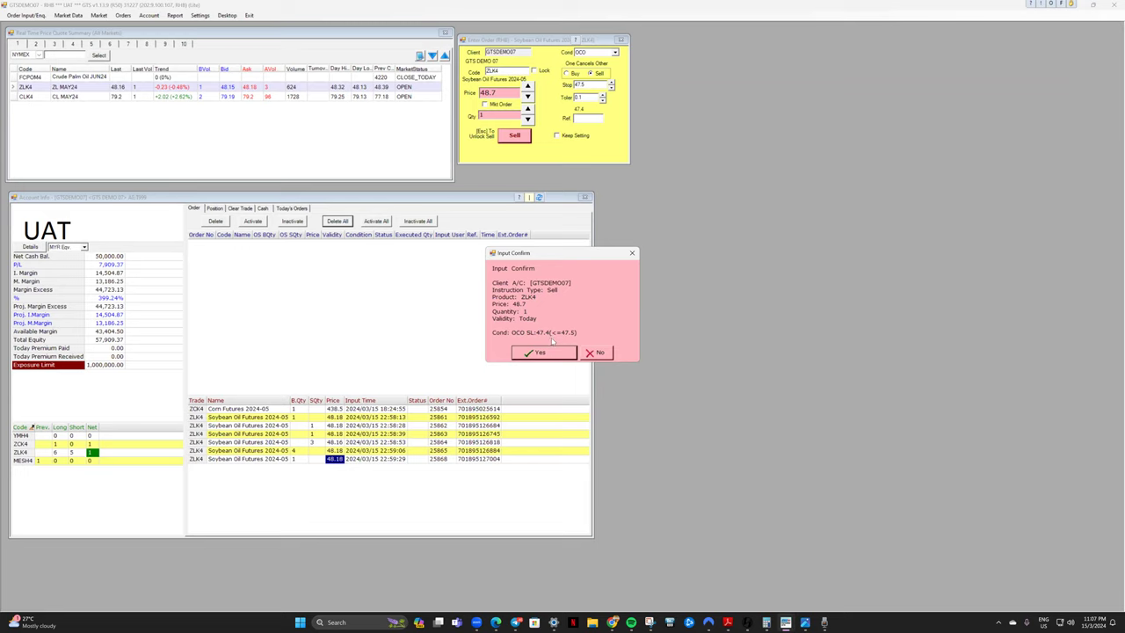
click(537, 352)
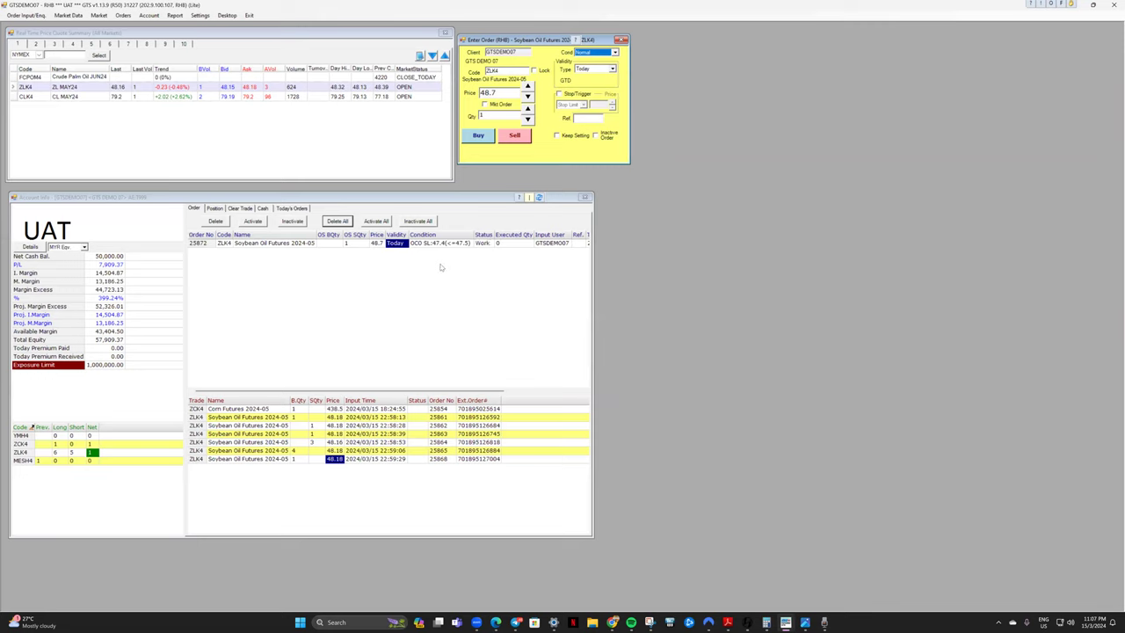
Step: Check the OCO order's price and condition in the order list, and bring up the OCO settings in the order form
click(377, 247)
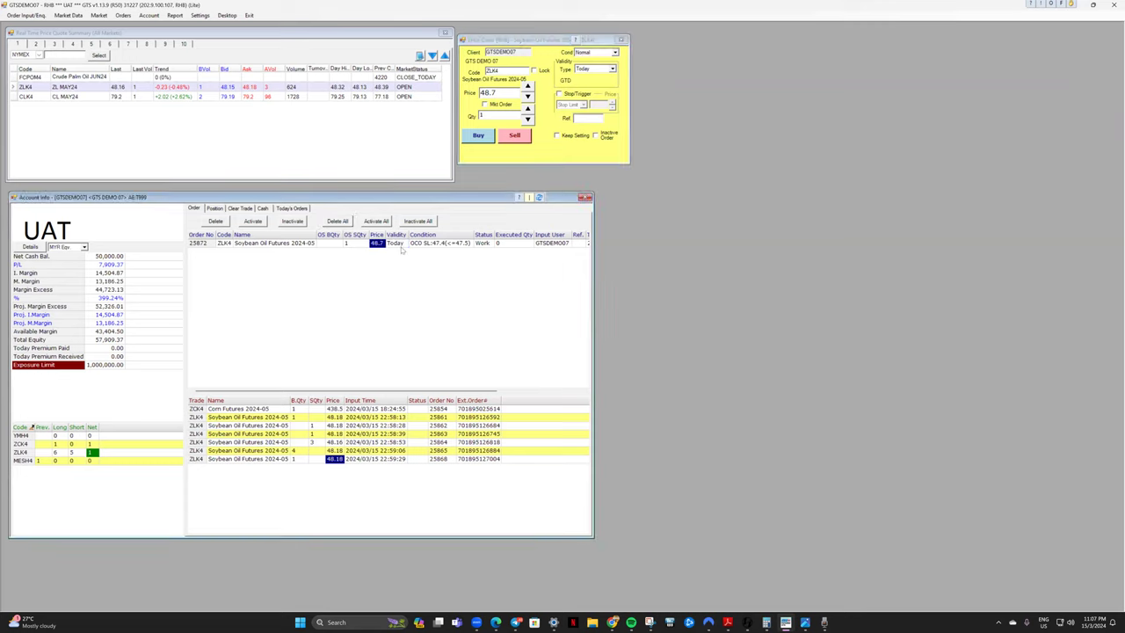
click(447, 247)
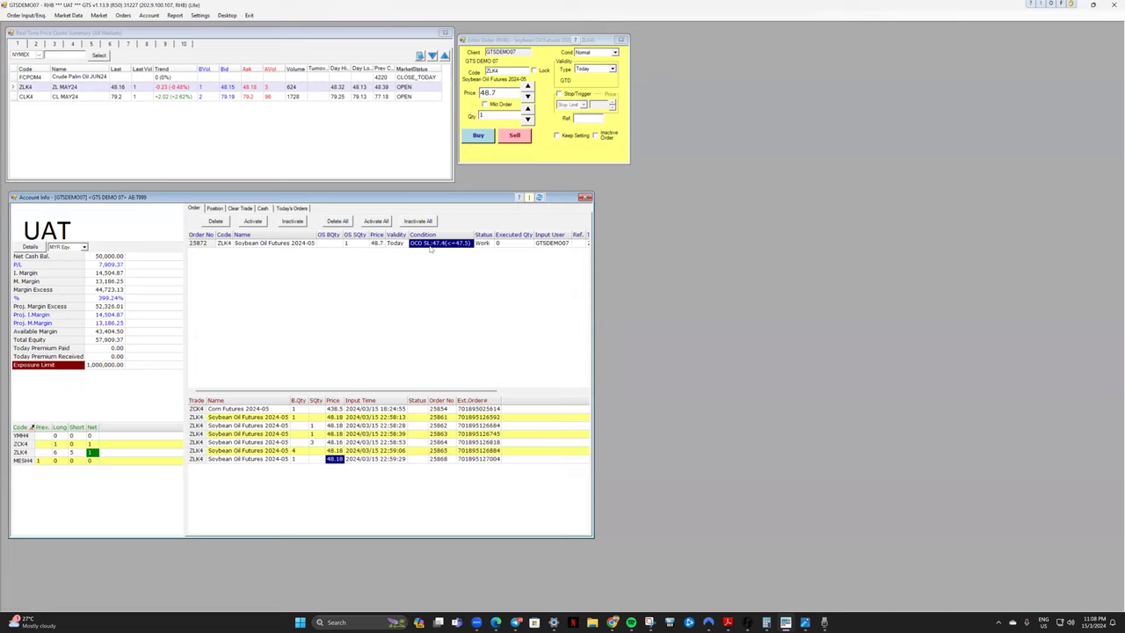
click(614, 53)
click(581, 74)
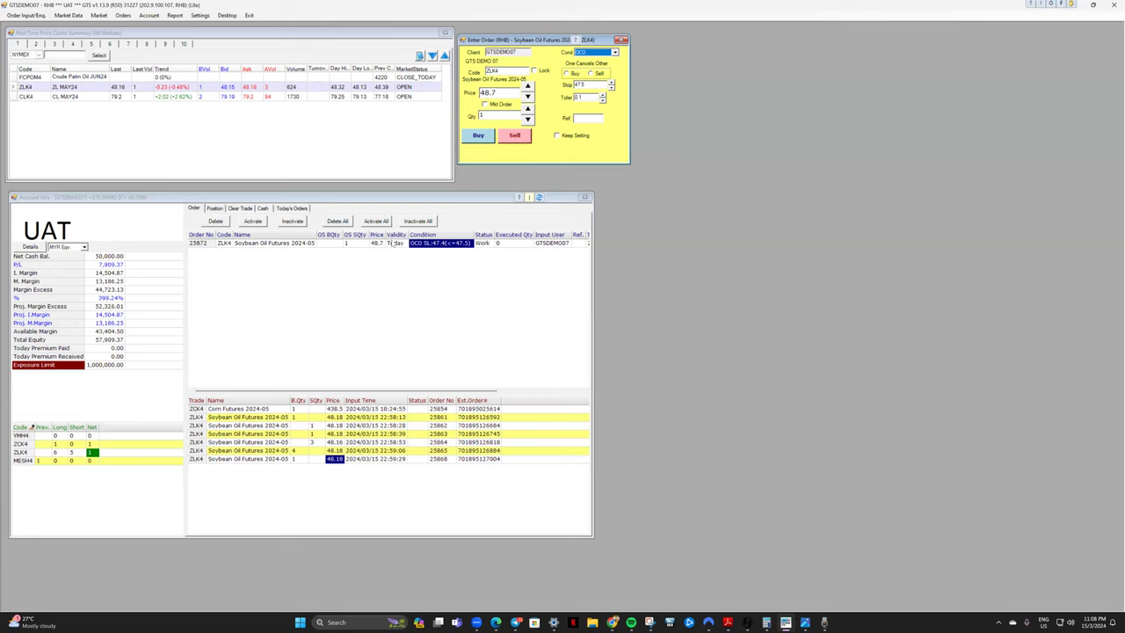
Step: Recheck the OCO order's price and delete all working orders on the account
click(375, 245)
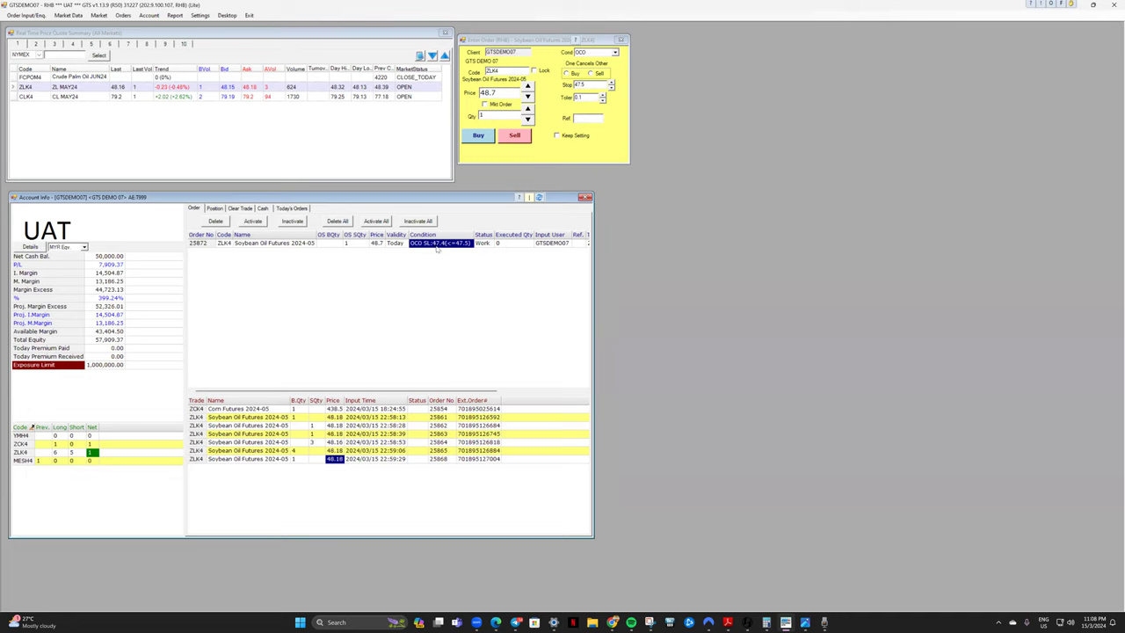
click(375, 245)
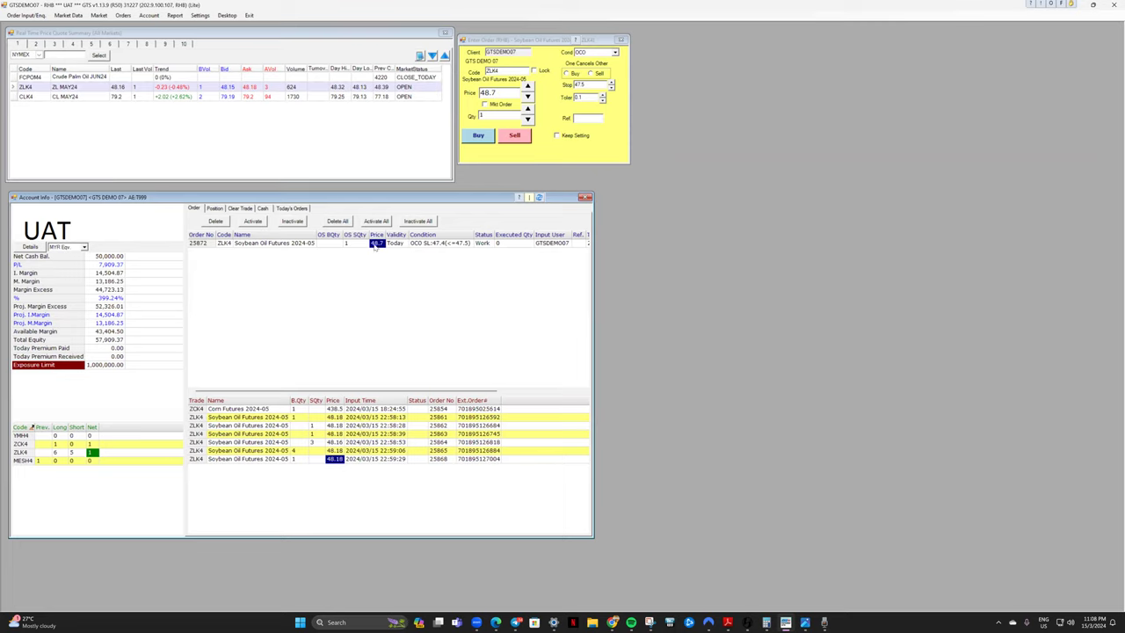
click(337, 220)
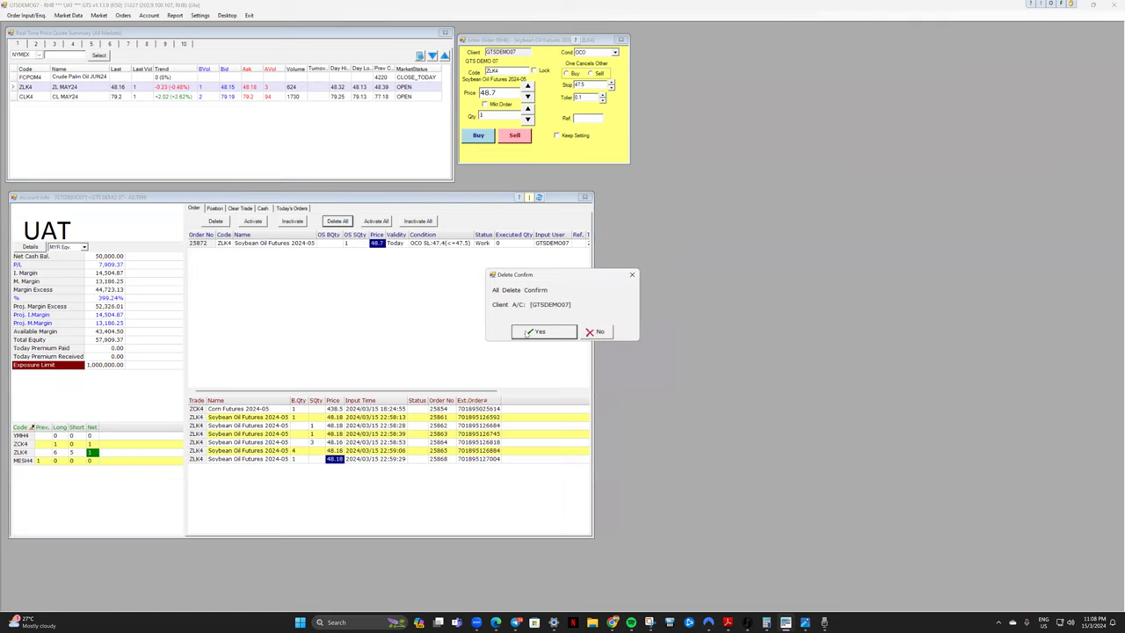
click(534, 331)
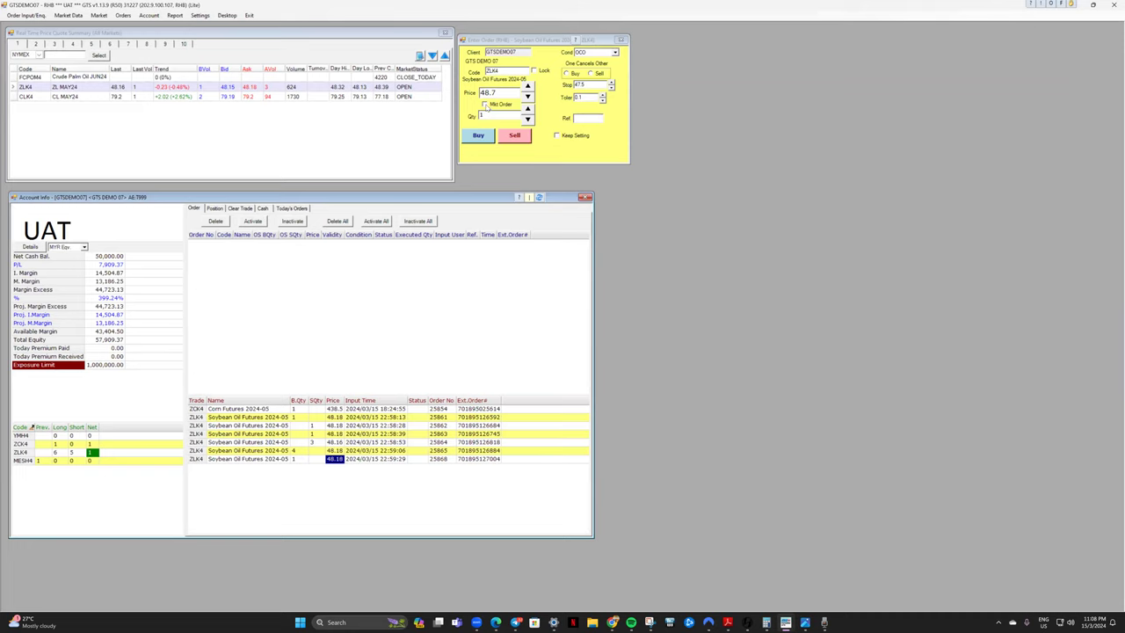
Step: Switch the entry to a market order and try to sell 1 lot of ZLK4 with the OCO condition still selected
click(484, 104)
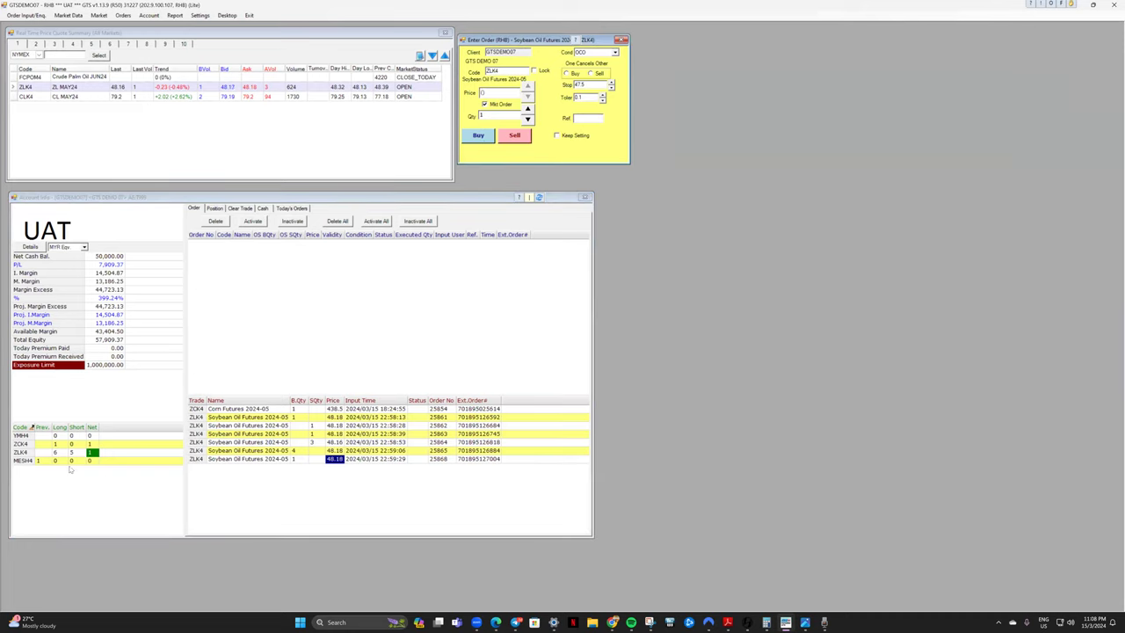
click(519, 137)
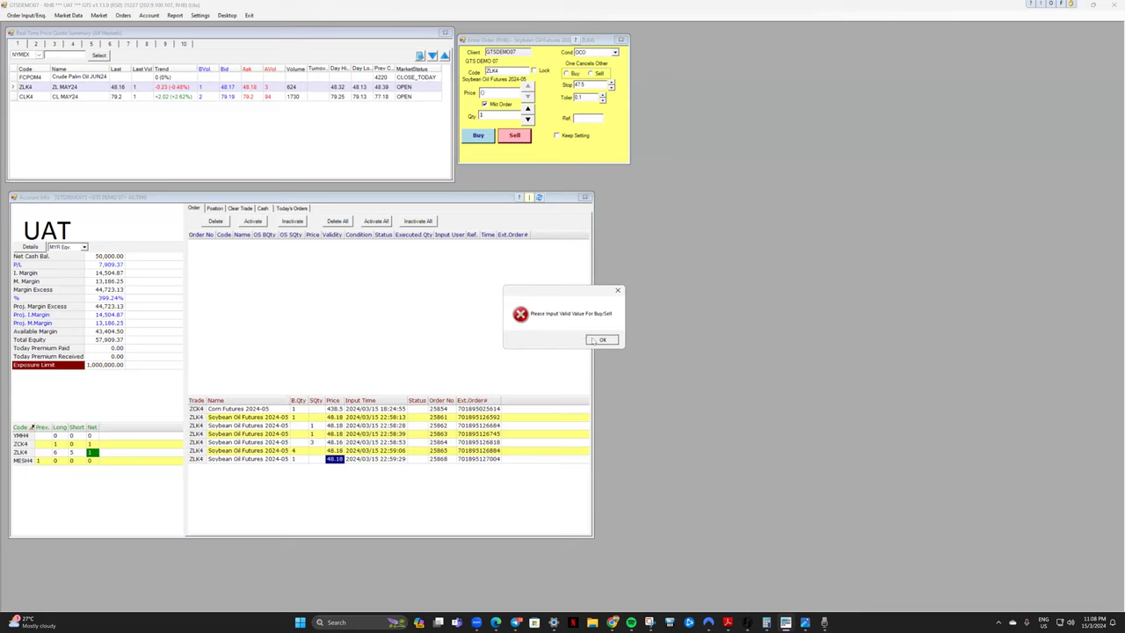
click(590, 341)
click(516, 138)
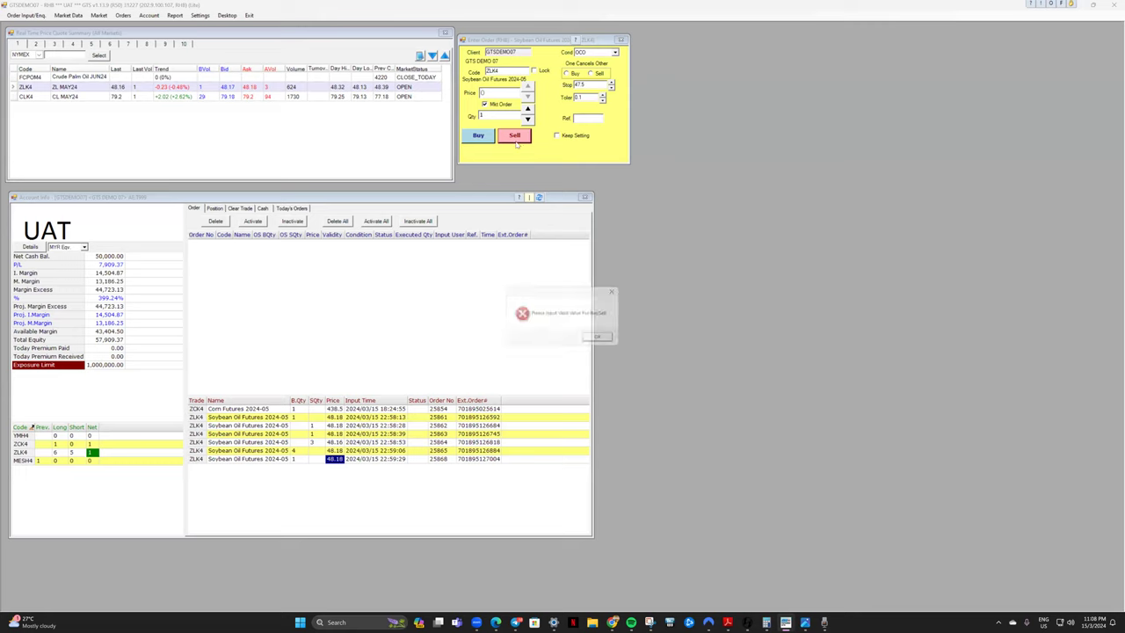
click(601, 342)
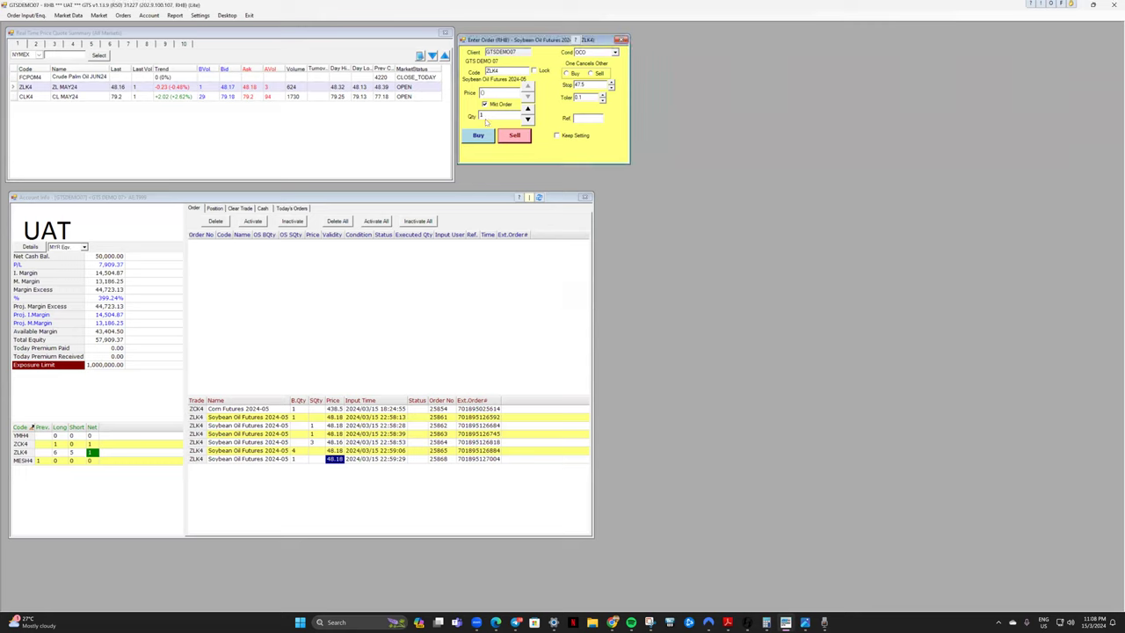
Step: Reload ZLK4 from the quote list with the Normal condition and submit a market sell order for 1 lot
click(119, 87)
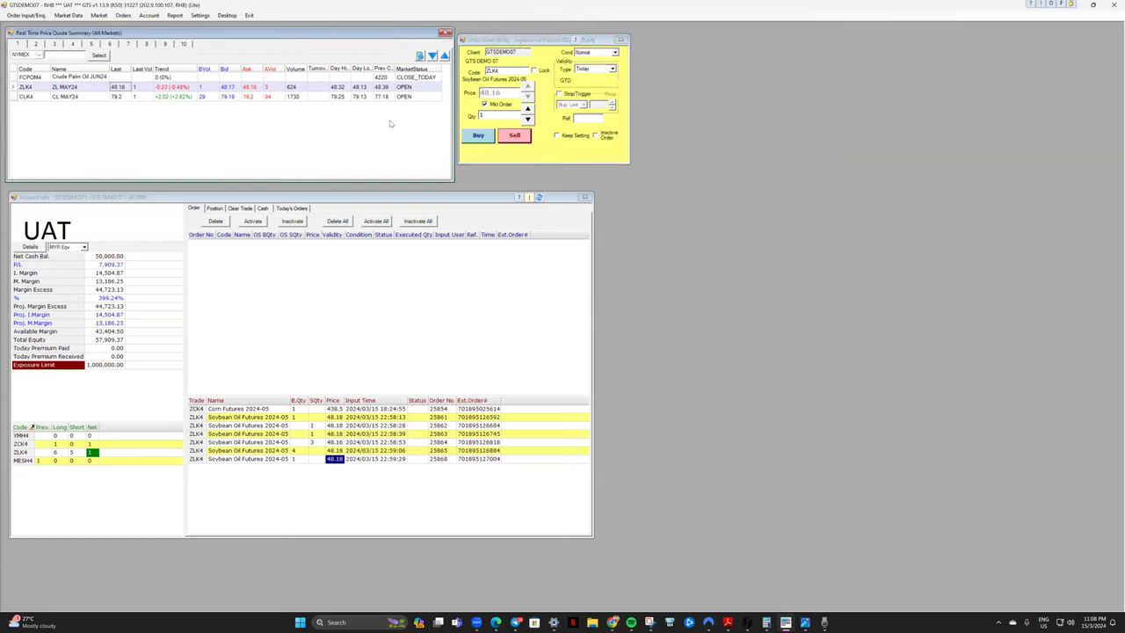
click(514, 137)
click(573, 343)
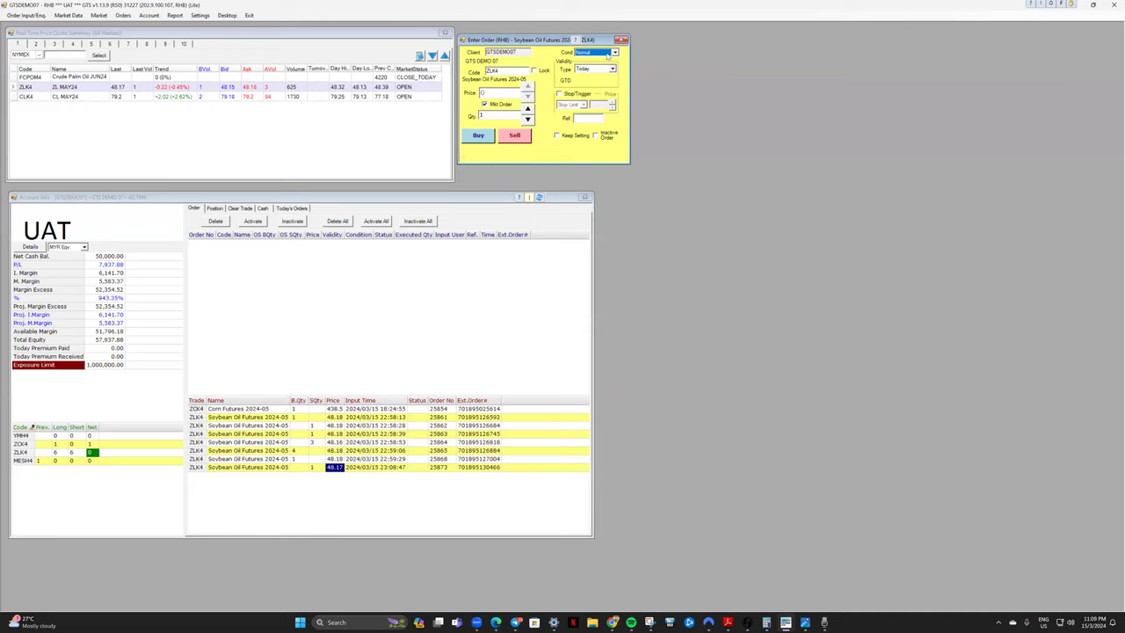
Step: Set the ZLK4 order's condition to Bull & Bear and enter a limit price of 48.1 instead of market
click(607, 56)
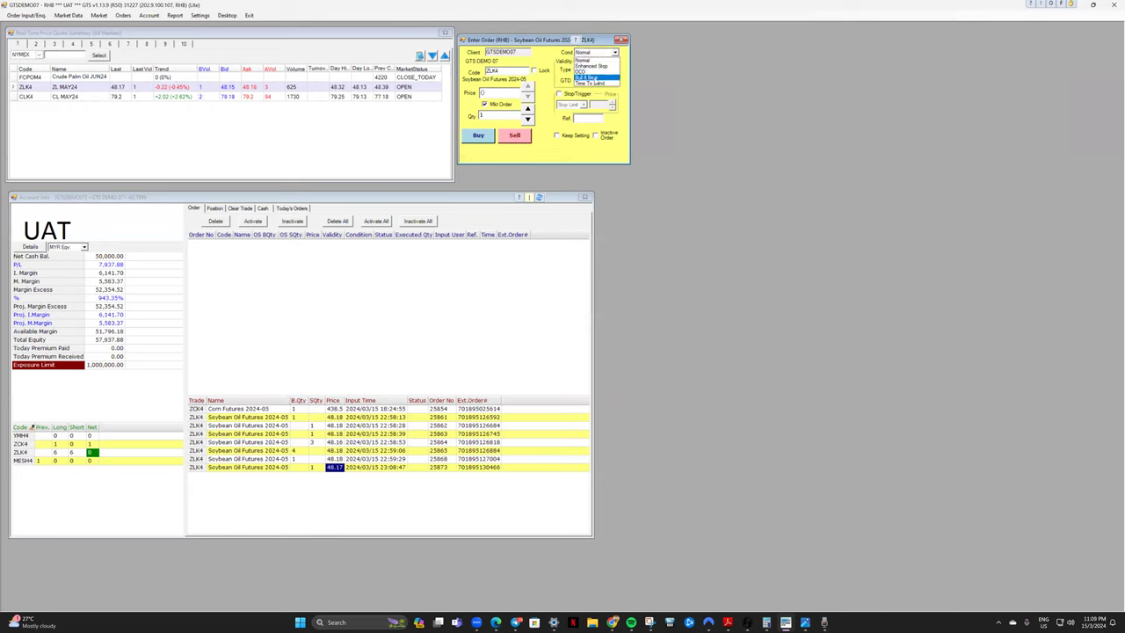
click(590, 77)
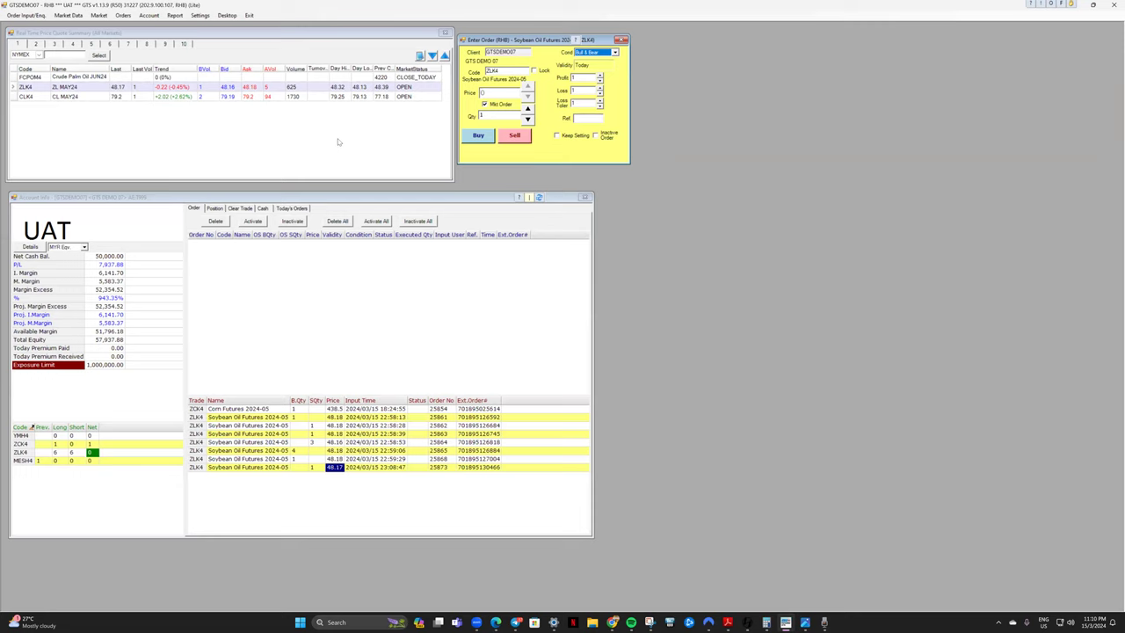
click(580, 78)
double_click(576, 79)
key(Tab)
key(Tab)
double_click(500, 93)
click(498, 94)
key(BackSpace)
text(48.1)
Step: Set the Bull & Bear order's profit value to 0.6
click(582, 79)
click(599, 77)
click(583, 78)
key(BackSpace)
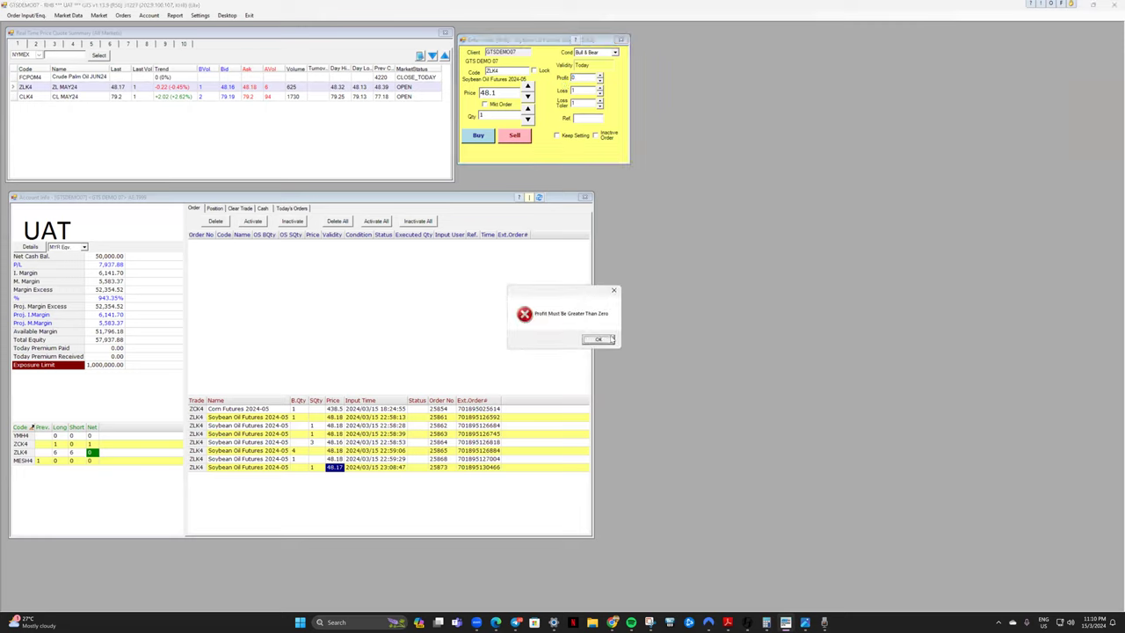
click(611, 339)
click(600, 77)
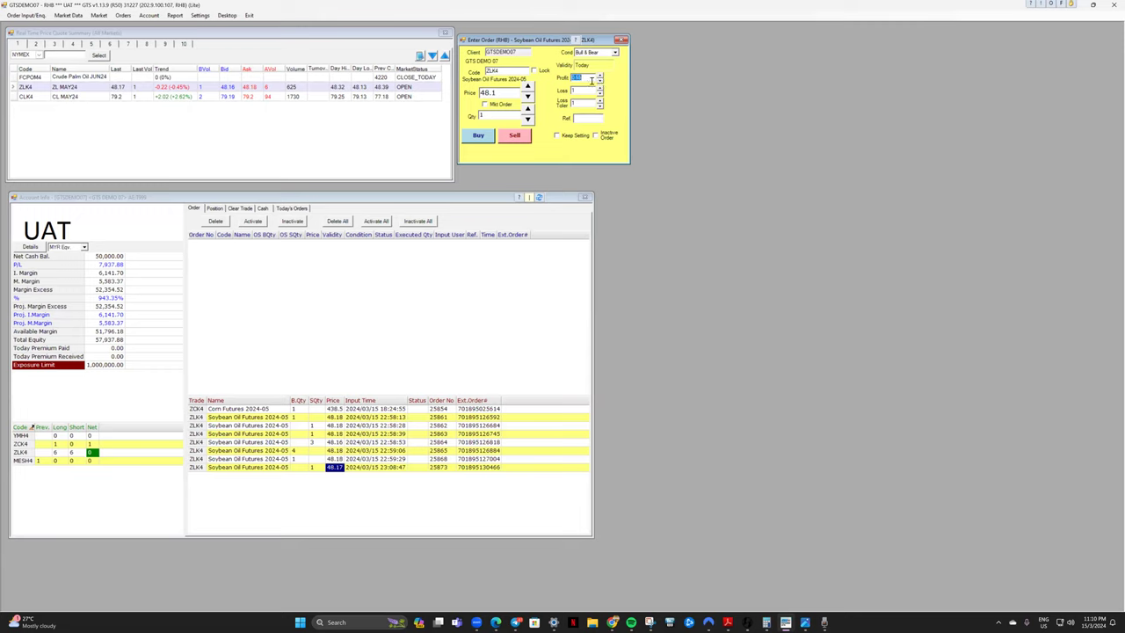
click(591, 79)
key(BackSpace)
Step: Set the Bull & Bear order's loss value to 0.2
click(599, 94)
click(591, 90)
key(BackSpace)
key(BackSpace)
key(BackSpace)
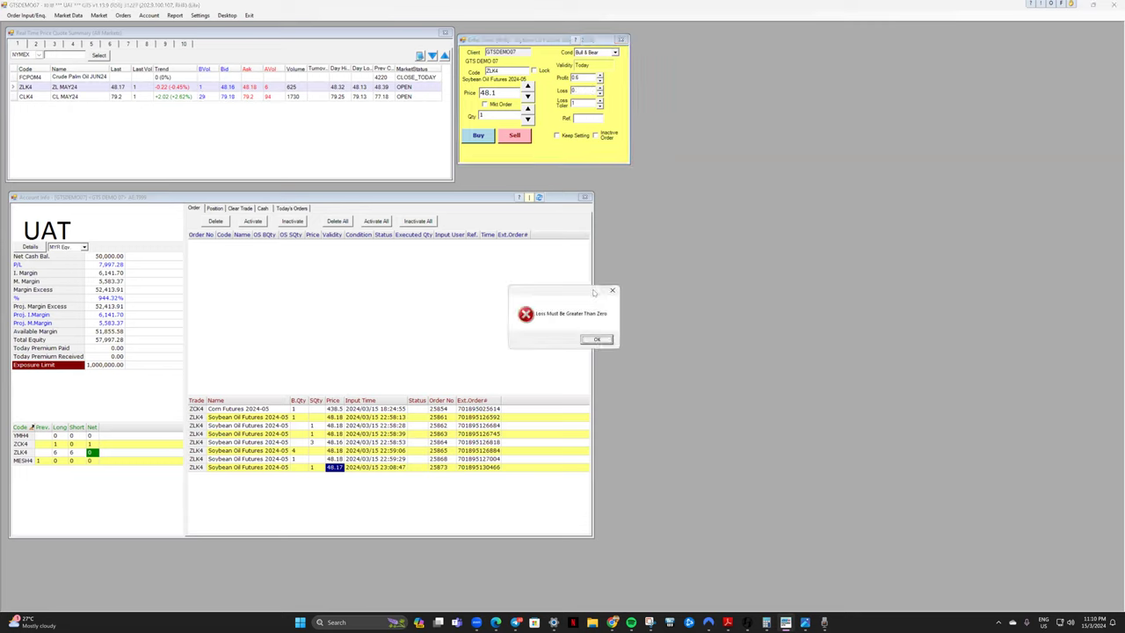
click(597, 340)
click(599, 87)
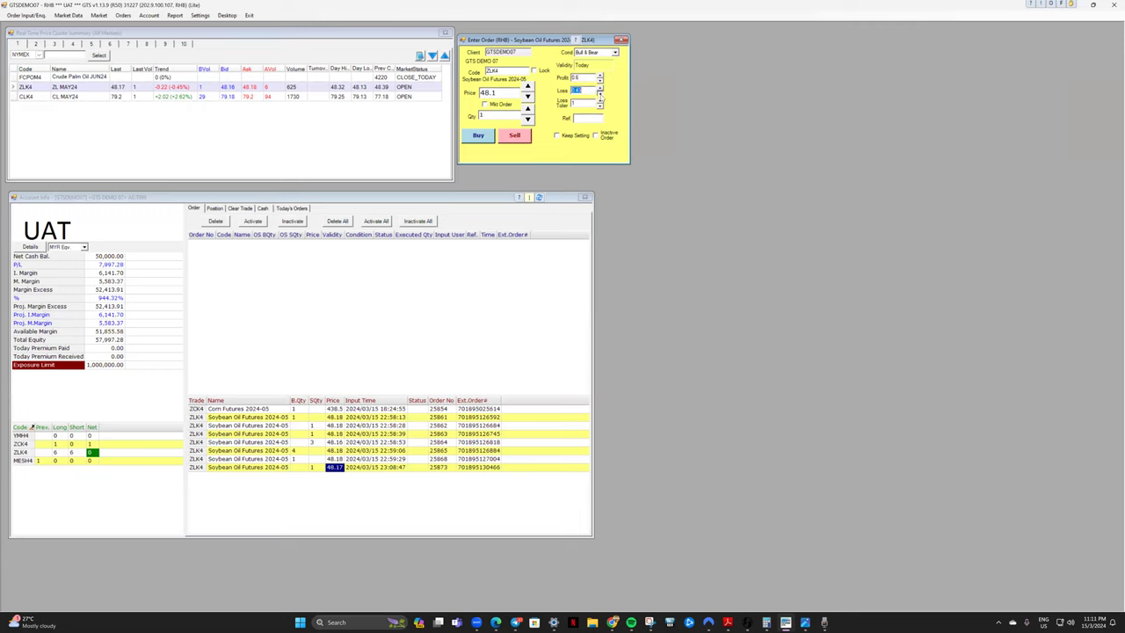
click(600, 91)
click(600, 94)
Step: Set the loss tolerance to 0.1 and submit the Bull & Bear buy order for 1 lot of ZLK4
click(600, 102)
click(600, 106)
click(600, 107)
click(600, 100)
click(477, 136)
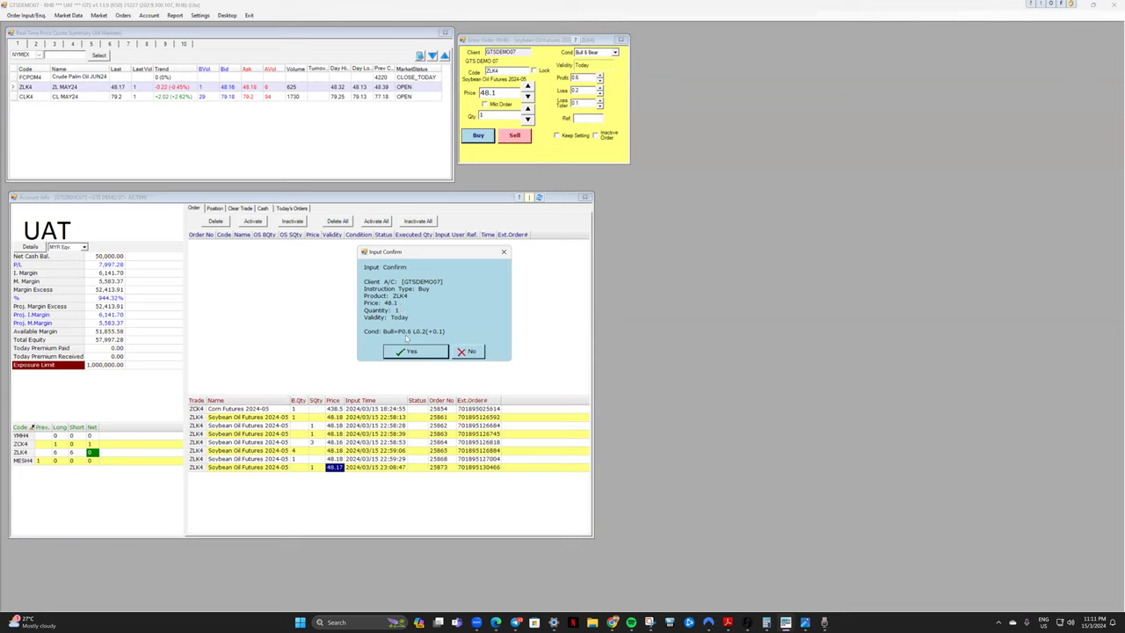
click(411, 351)
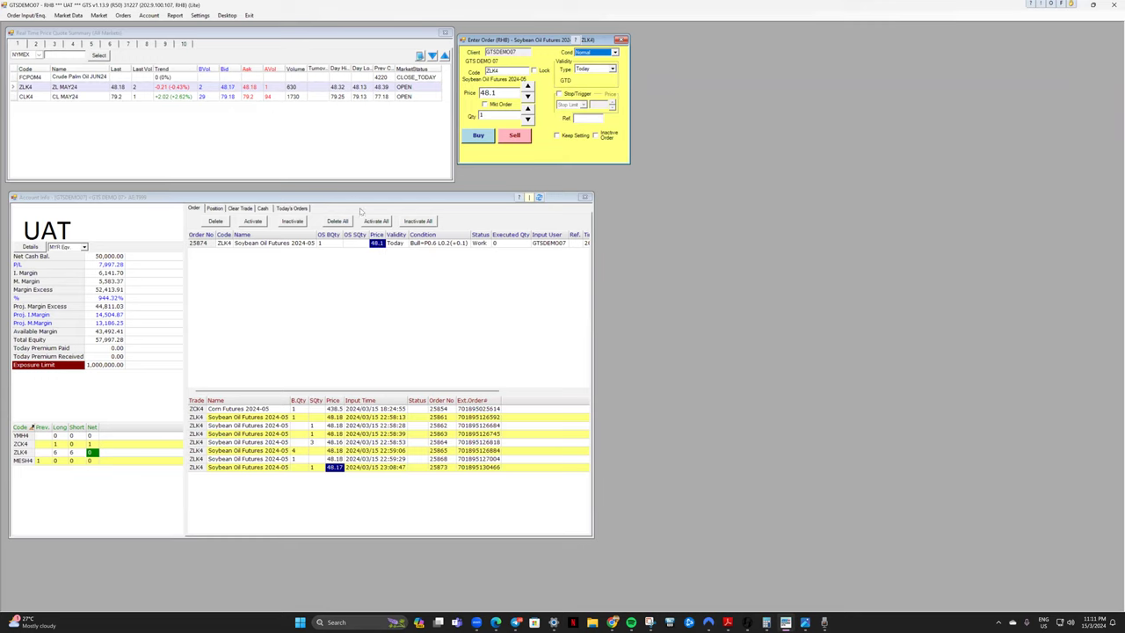
Step: Change the working ZLK4 Bull & Bear buy order's price to 48.18 and submit the change
double_click(378, 244)
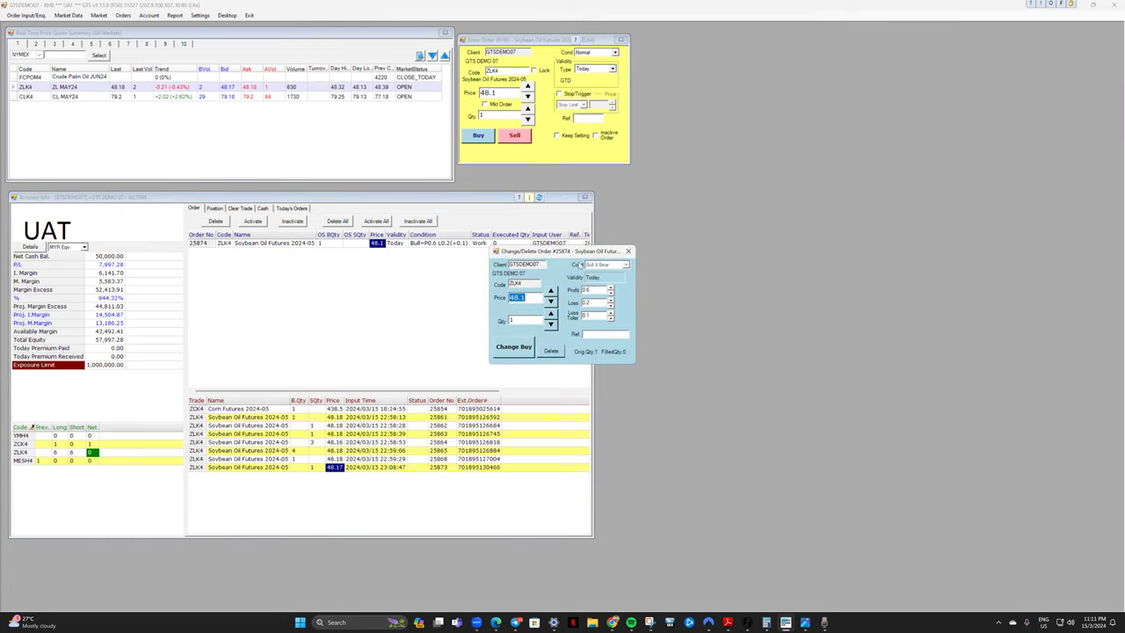
key(Escape)
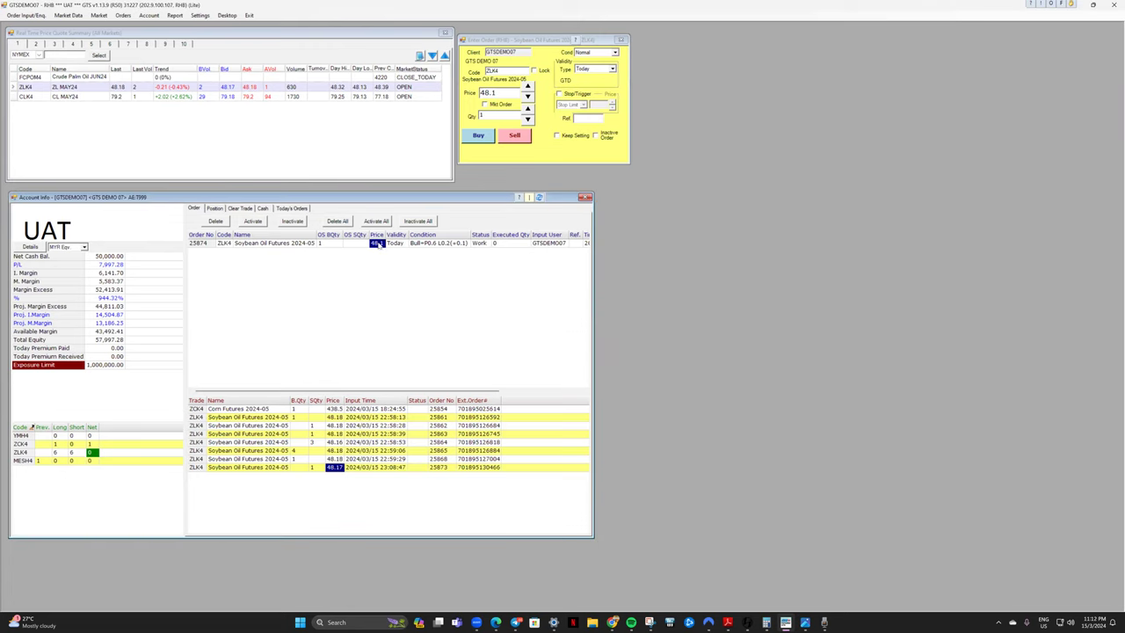
double_click(377, 243)
click(529, 299)
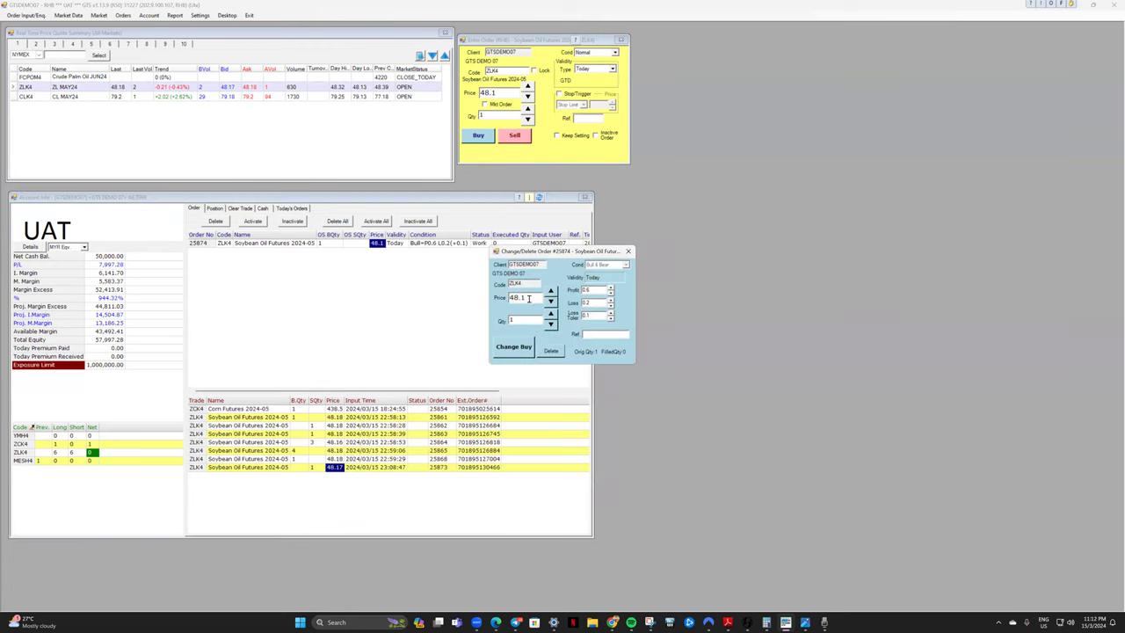
key(BackSpace)
text(18)
click(515, 350)
click(531, 356)
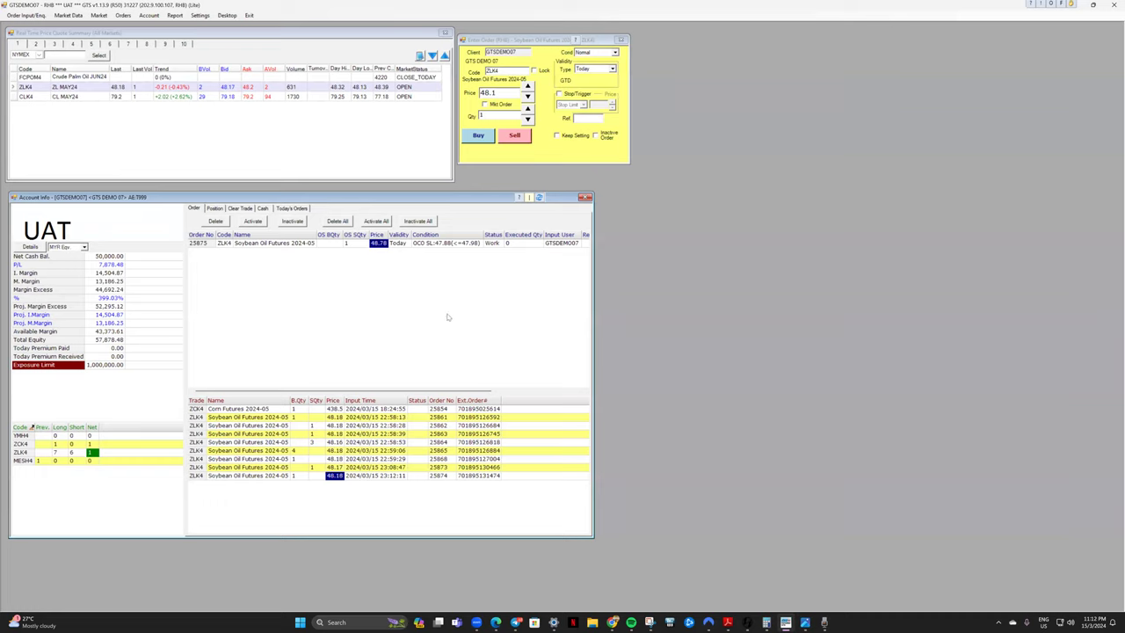
Step: Check the ZLK4 net position and bring up the Bull & Bear profit and loss settings in the order form
click(21, 453)
click(91, 452)
click(614, 54)
click(587, 77)
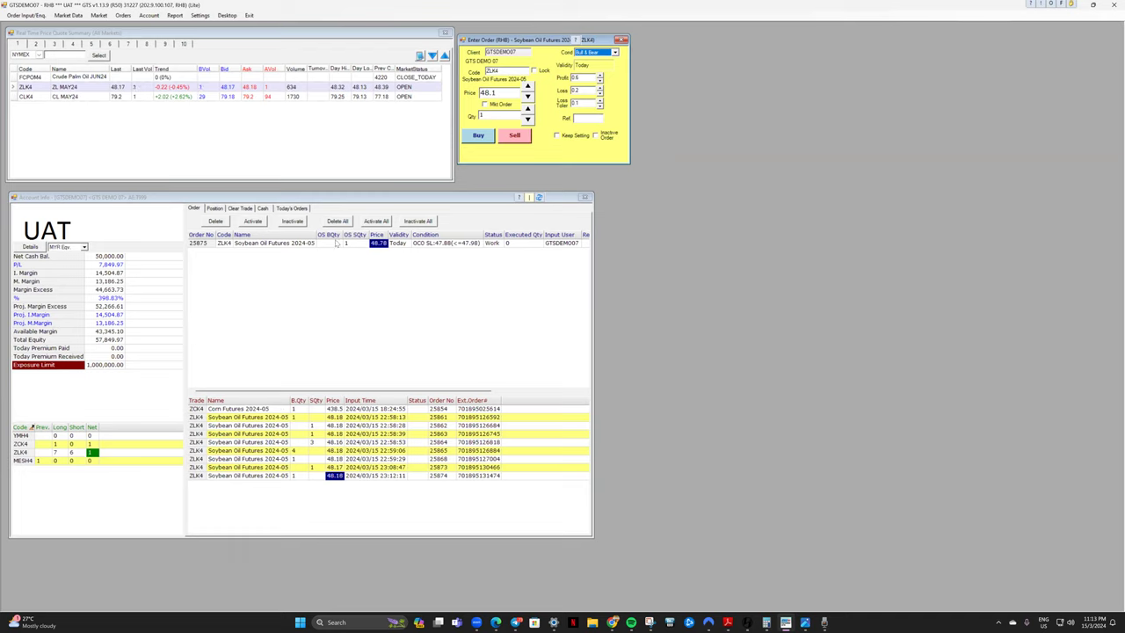
Step: Change the working ZLK4 OCO sell order's price to 48.17 and submit the change
click(320, 245)
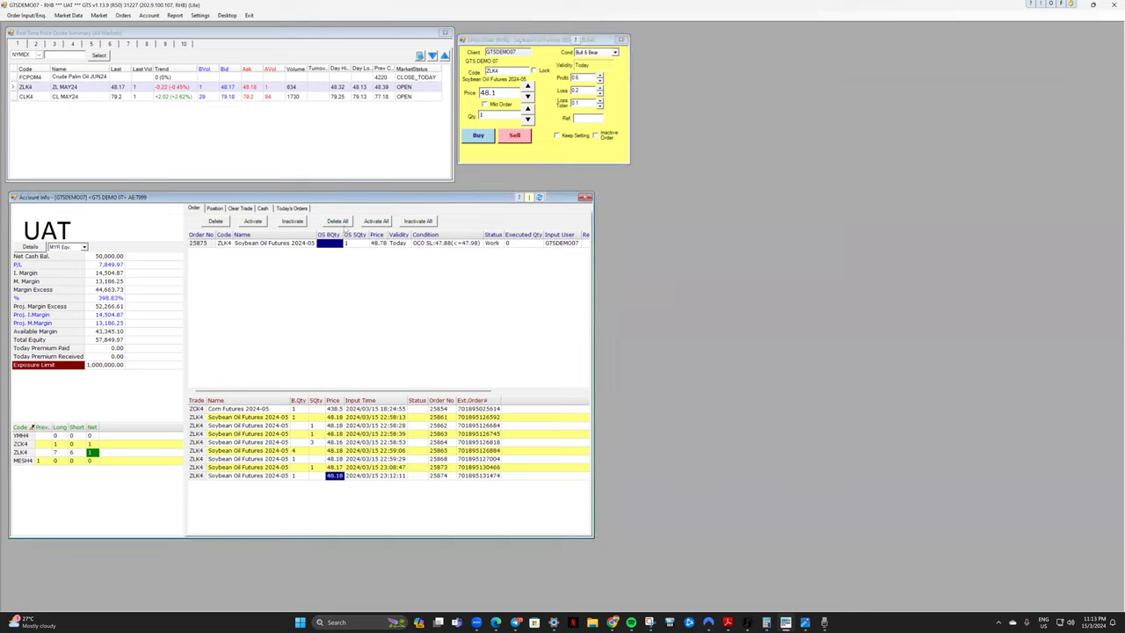
click(380, 247)
double_click(379, 248)
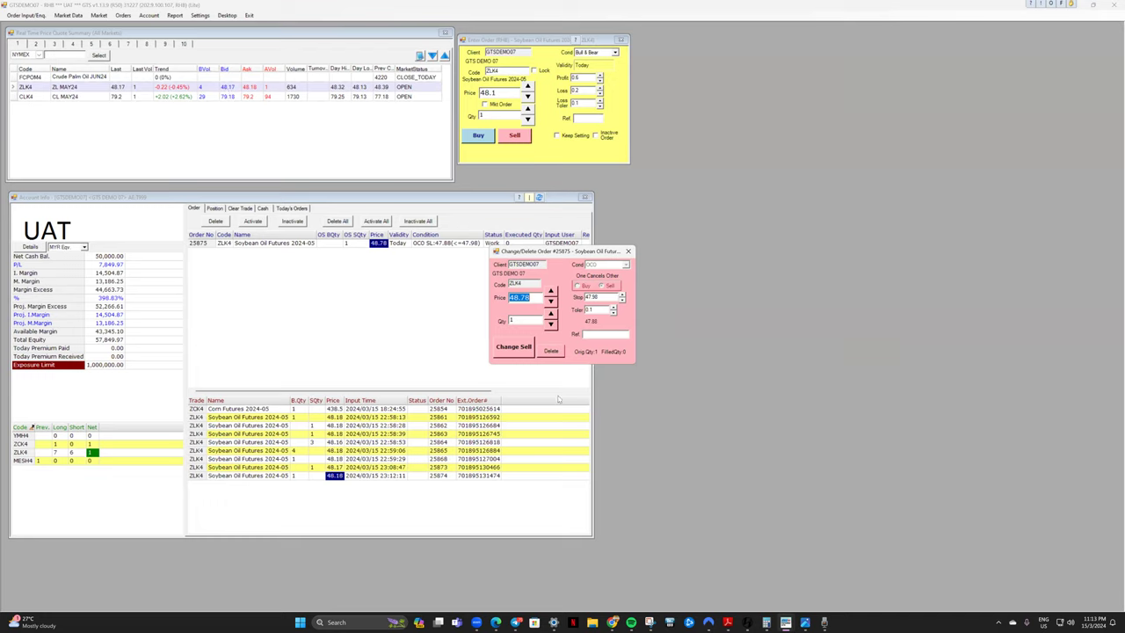
click(536, 299)
key(BackSpace)
key(BackSpace)
text(17)
click(522, 352)
click(539, 357)
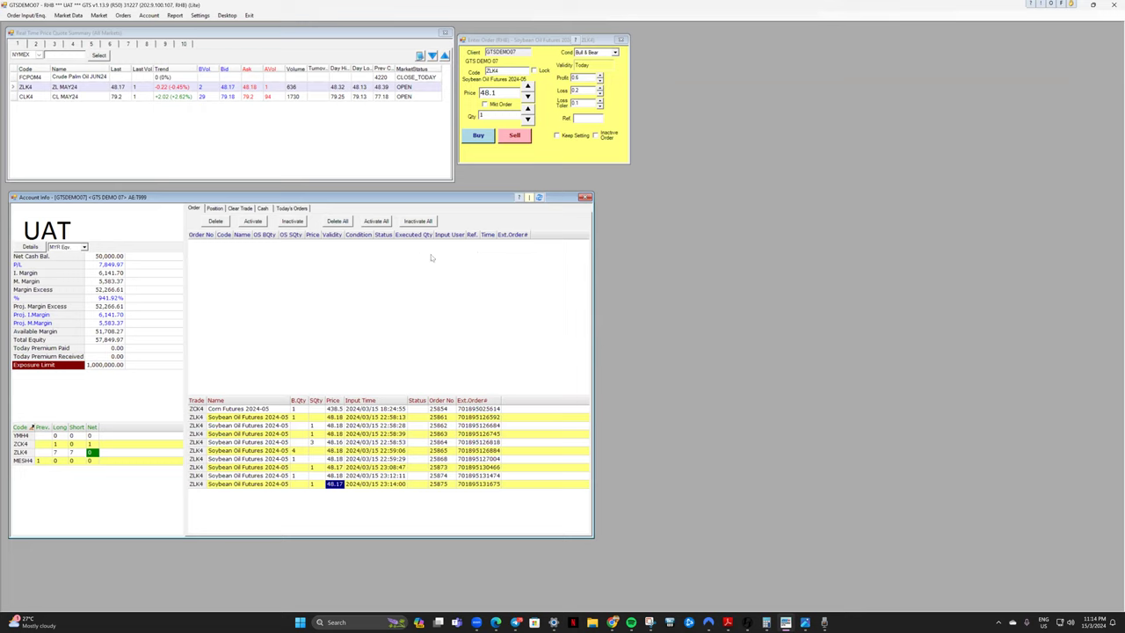
click(90, 444)
key(alt+Tab)
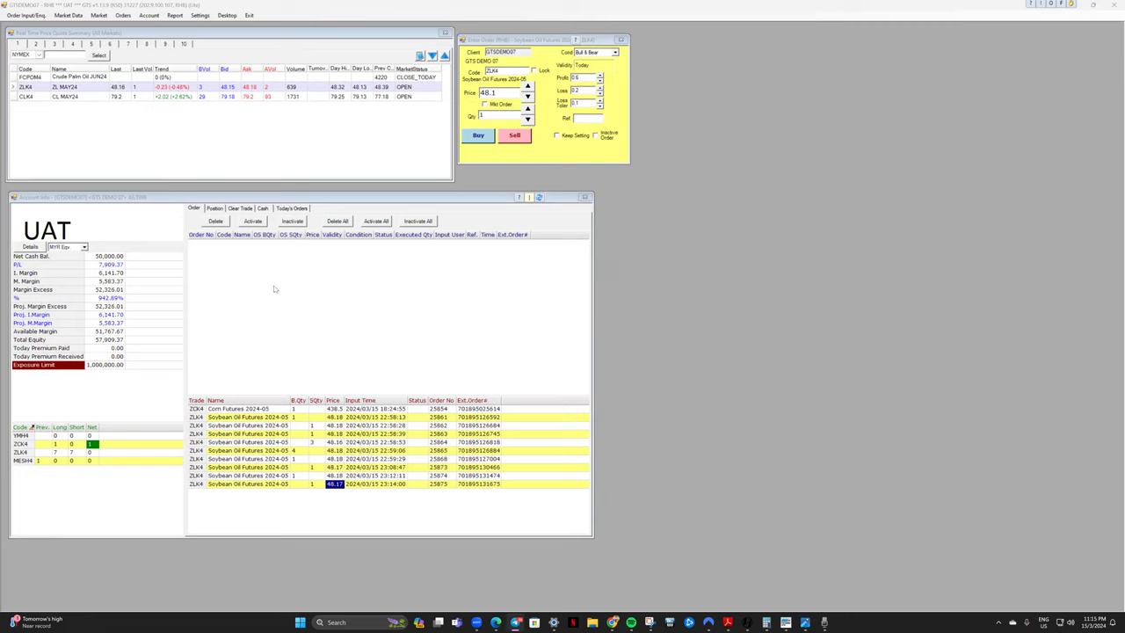
Step: Set the ZLK4 order's condition to Normal, fill in the last price, and enable a Stop Limit trigger at 48.3
click(586, 52)
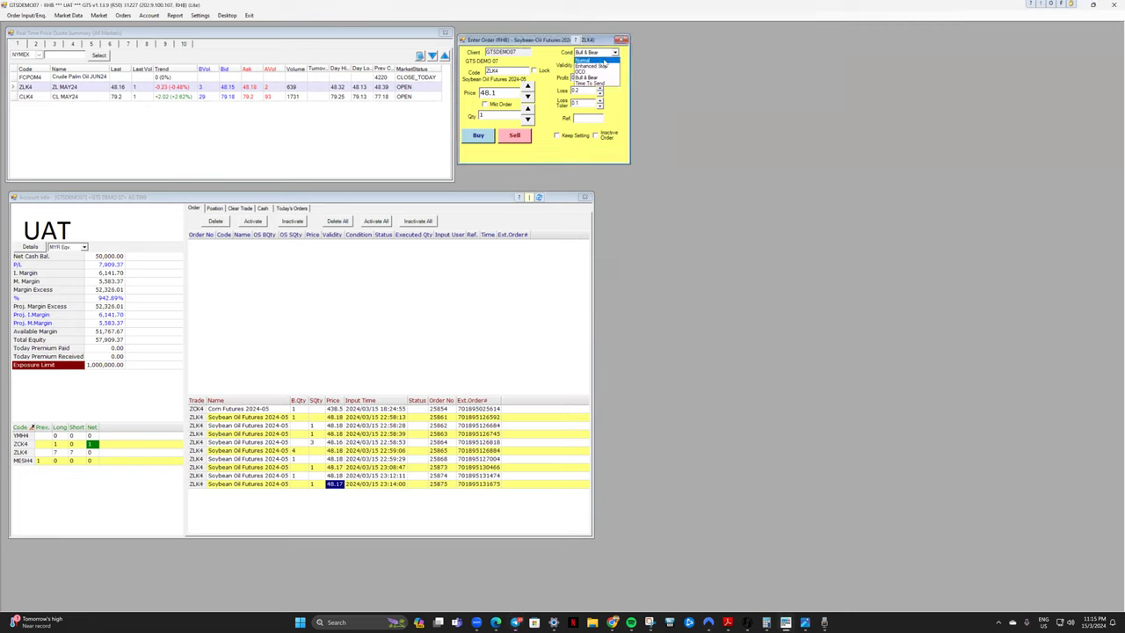
click(601, 60)
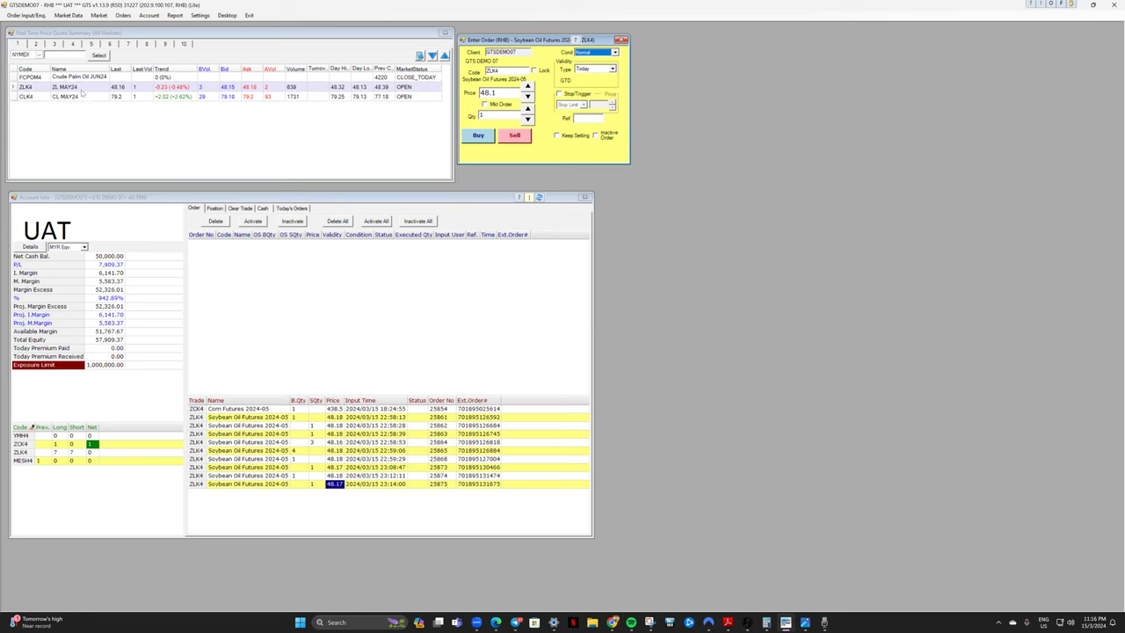
click(116, 87)
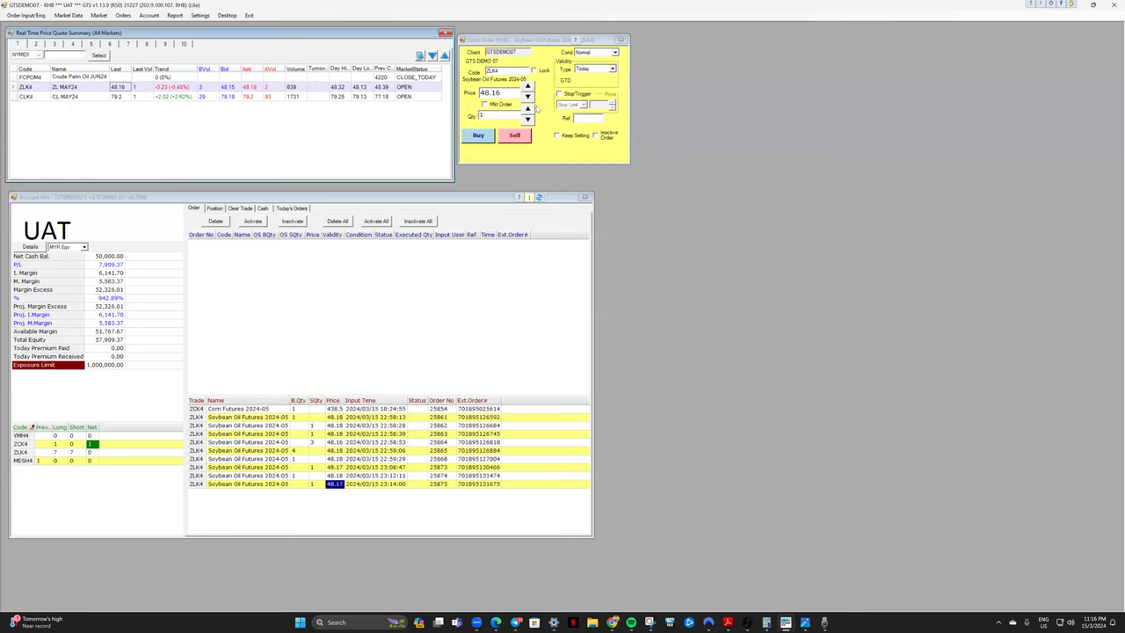
click(560, 94)
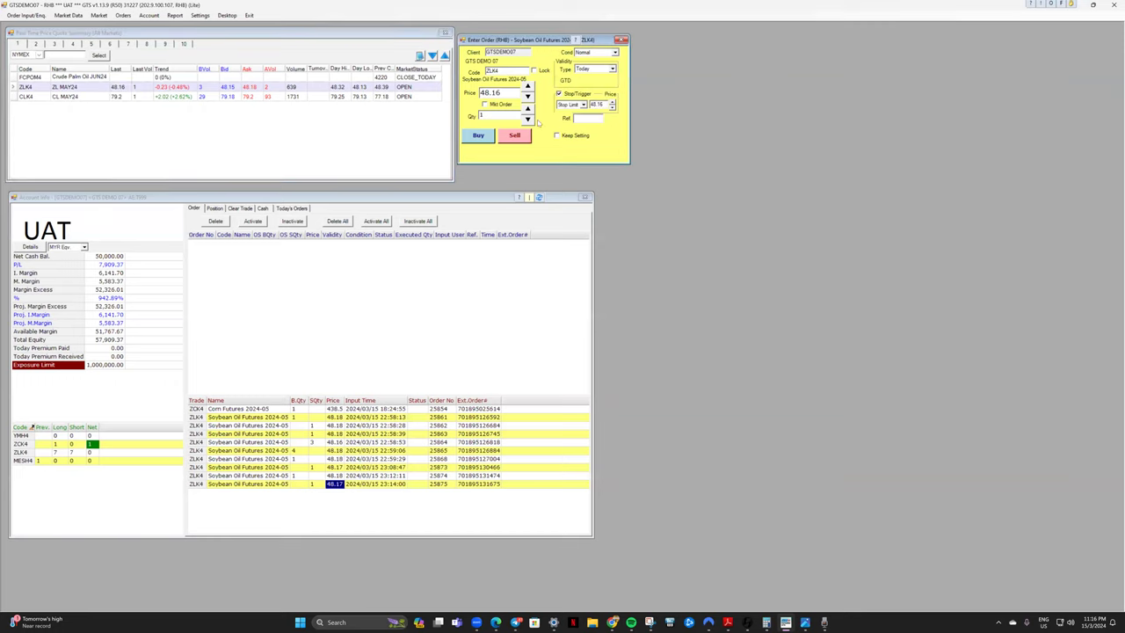
double_click(598, 105)
text(48.3)
Step: Set the stop limit order's price to 48.35 and submit it as a buy for 1 lot of ZLK4
double_click(506, 94)
click(506, 93)
key(BackSpace)
key(BackSpace)
text(35)
click(479, 136)
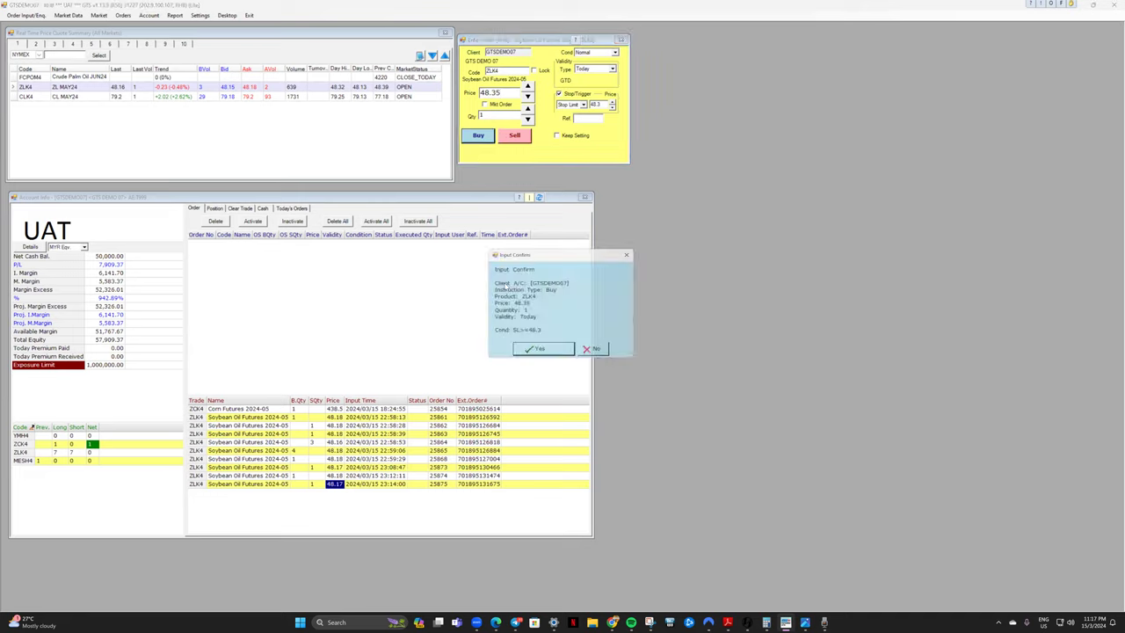
click(540, 354)
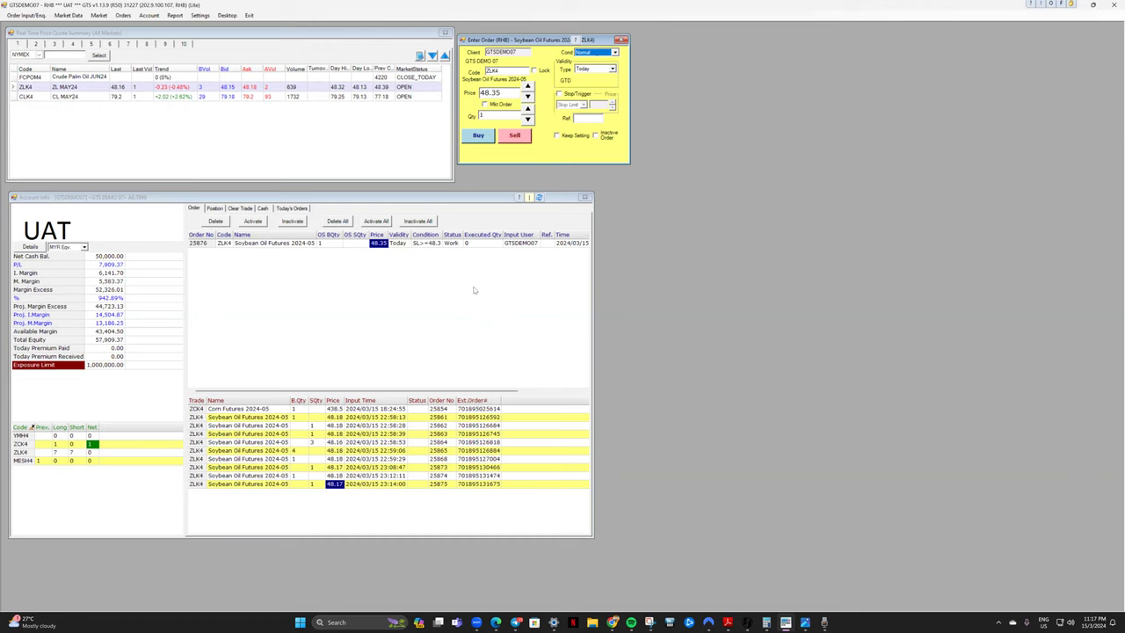
Step: Switch the ZLK4 order form's condition to OCO
click(614, 51)
click(590, 73)
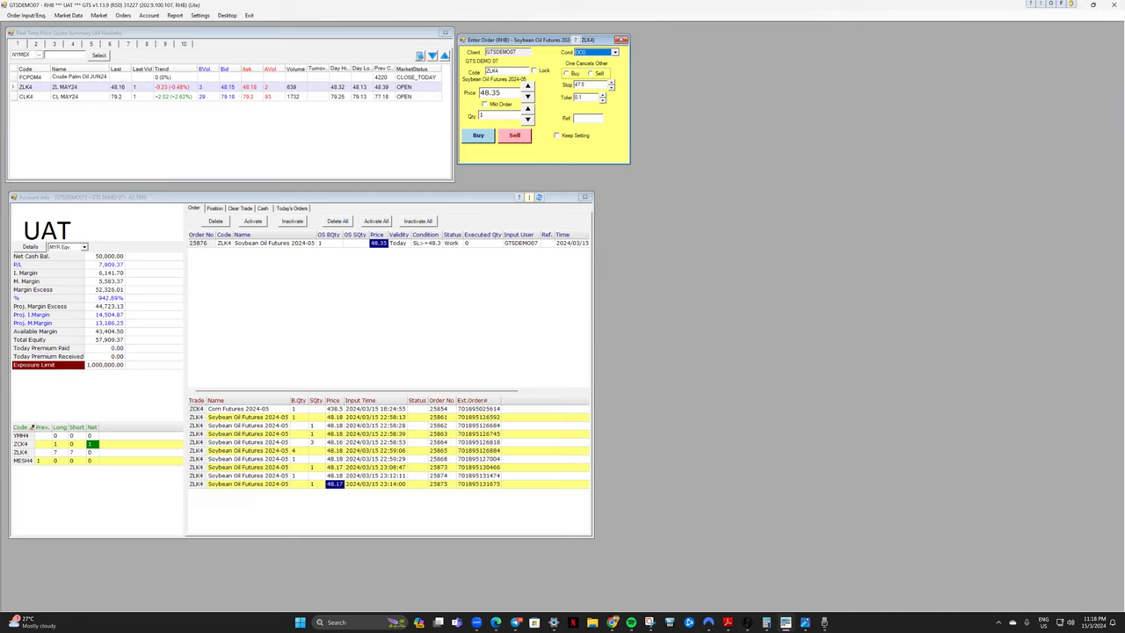
key(alt+Tab)
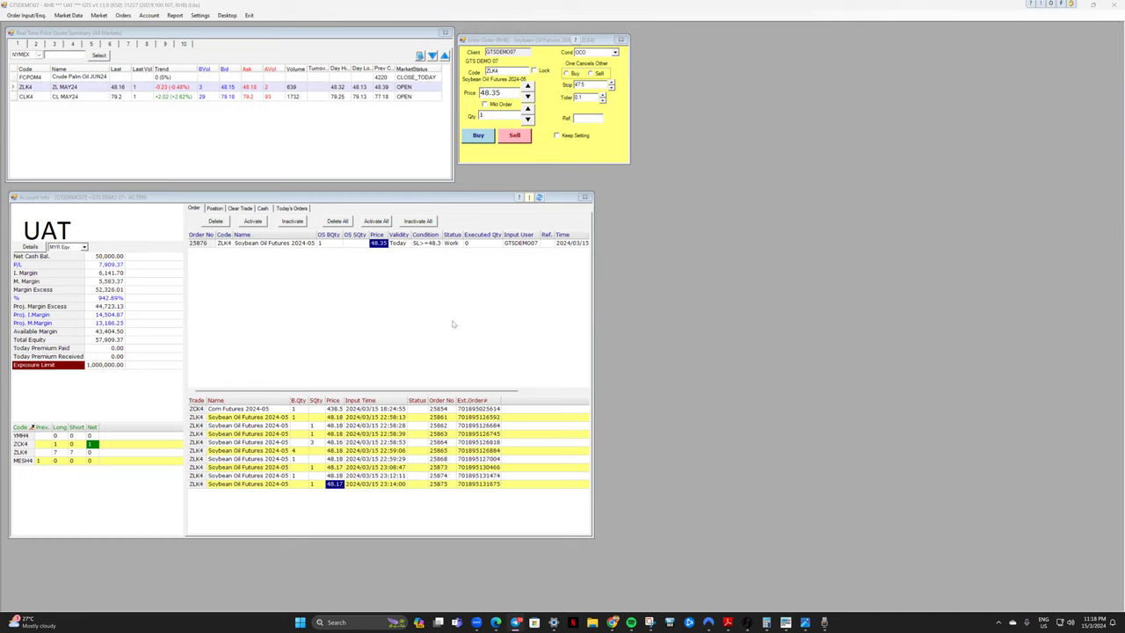
Step: Try to show the DZHI technical chart for ZLK4 from the price quote list
click(104, 88)
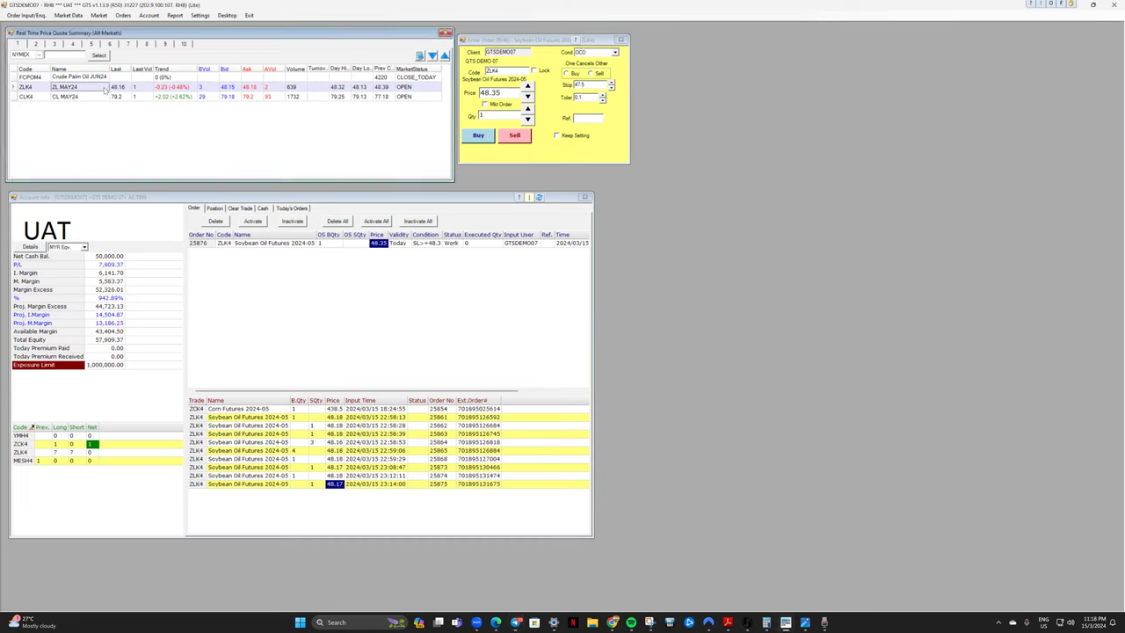
right_click(104, 89)
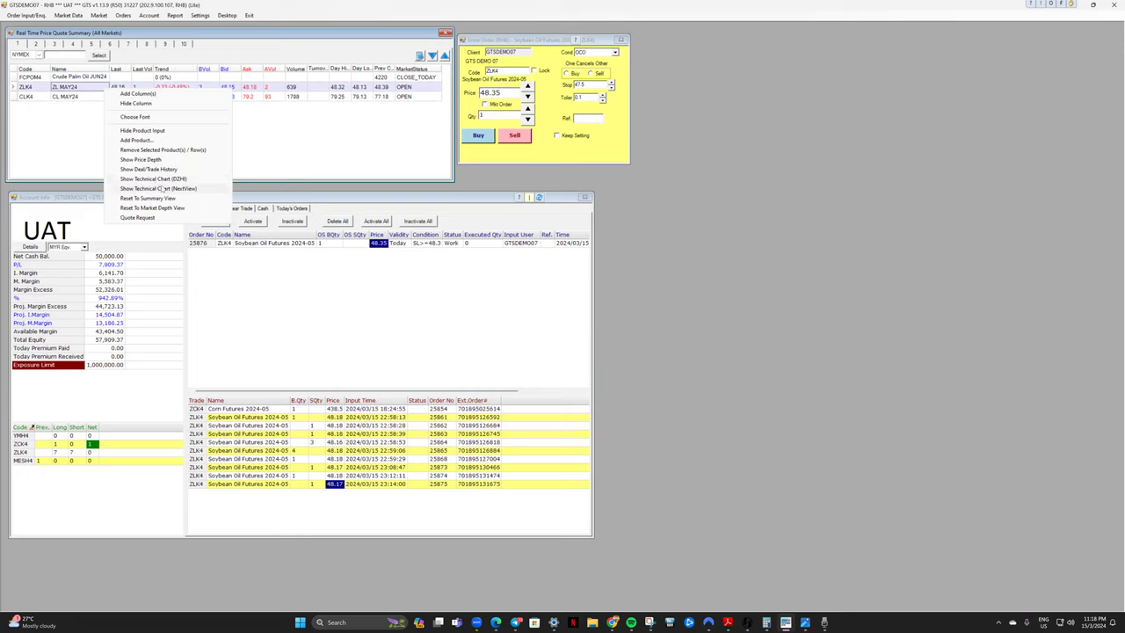
click(162, 179)
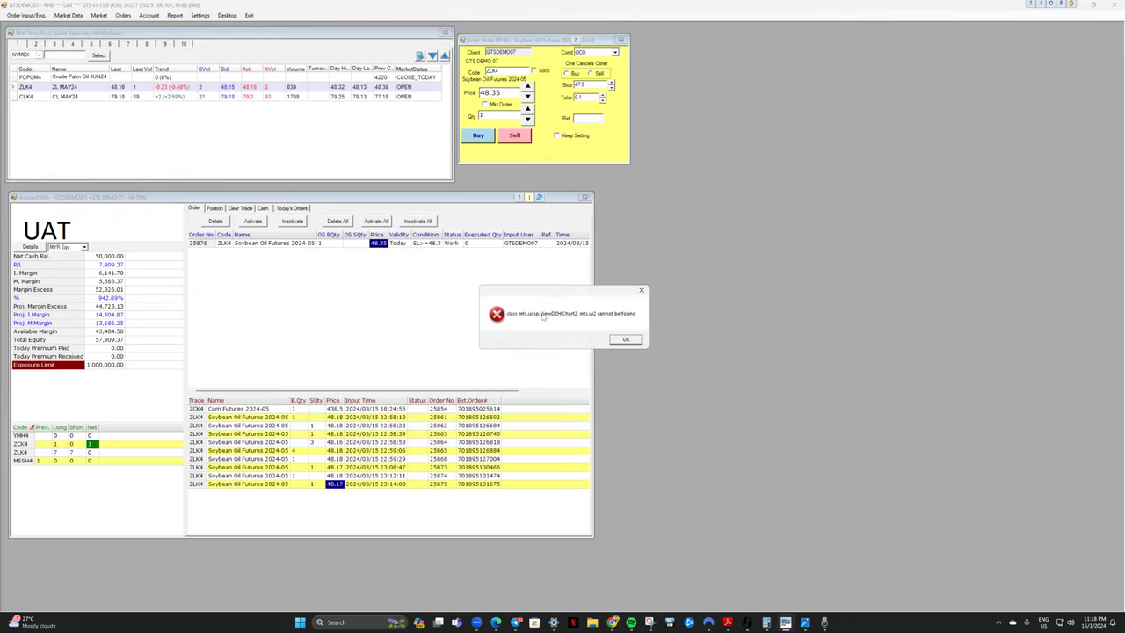
click(624, 340)
Step: Show the NextView technical chart for ZLK4, postponing the Java update, enlarging the chart window and allowing the application to run
right_click(92, 88)
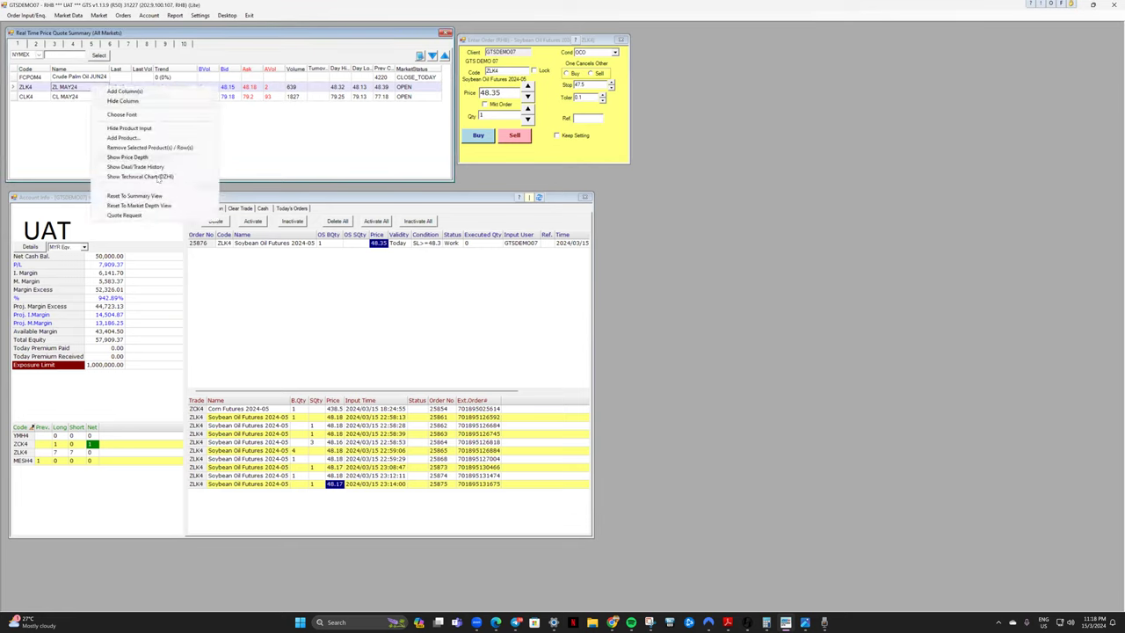
click(155, 187)
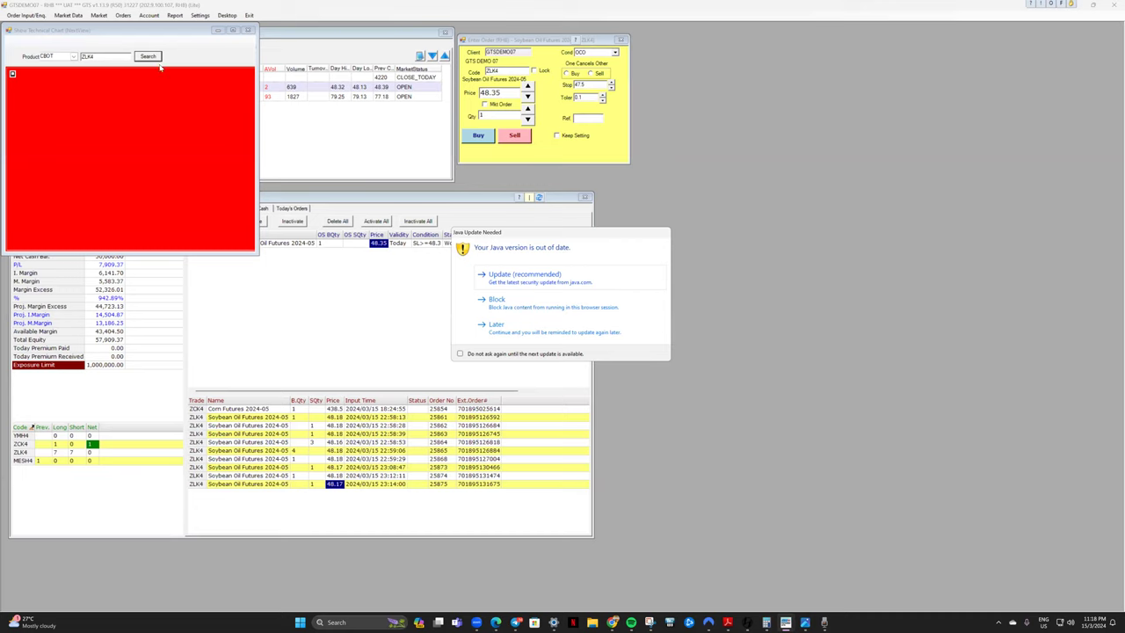
click(497, 329)
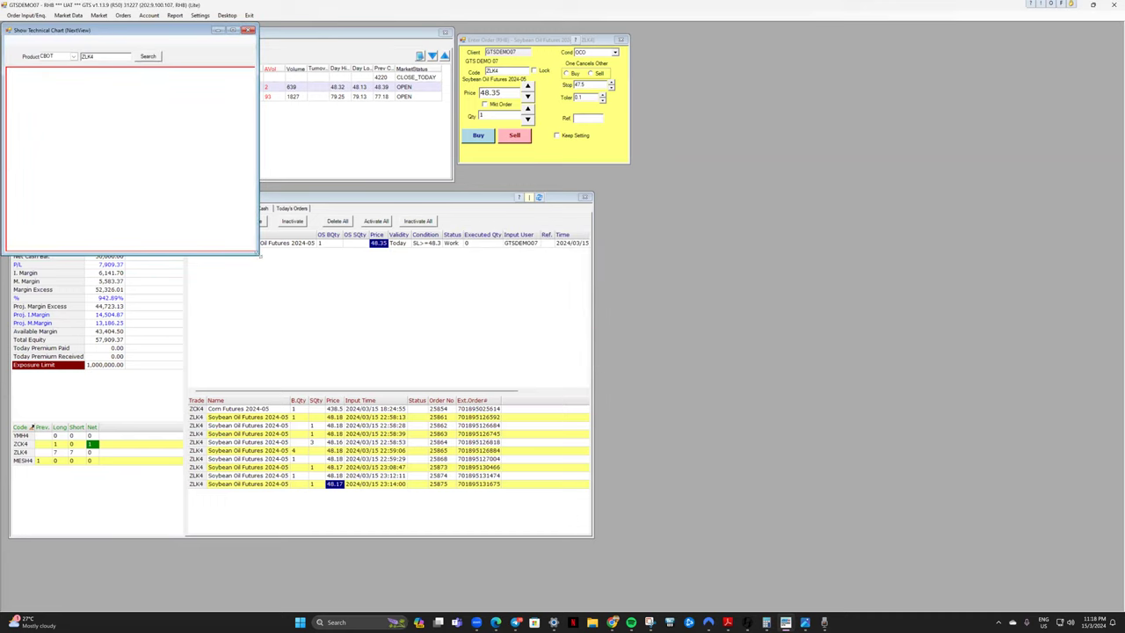
drag(260, 258, 571, 397)
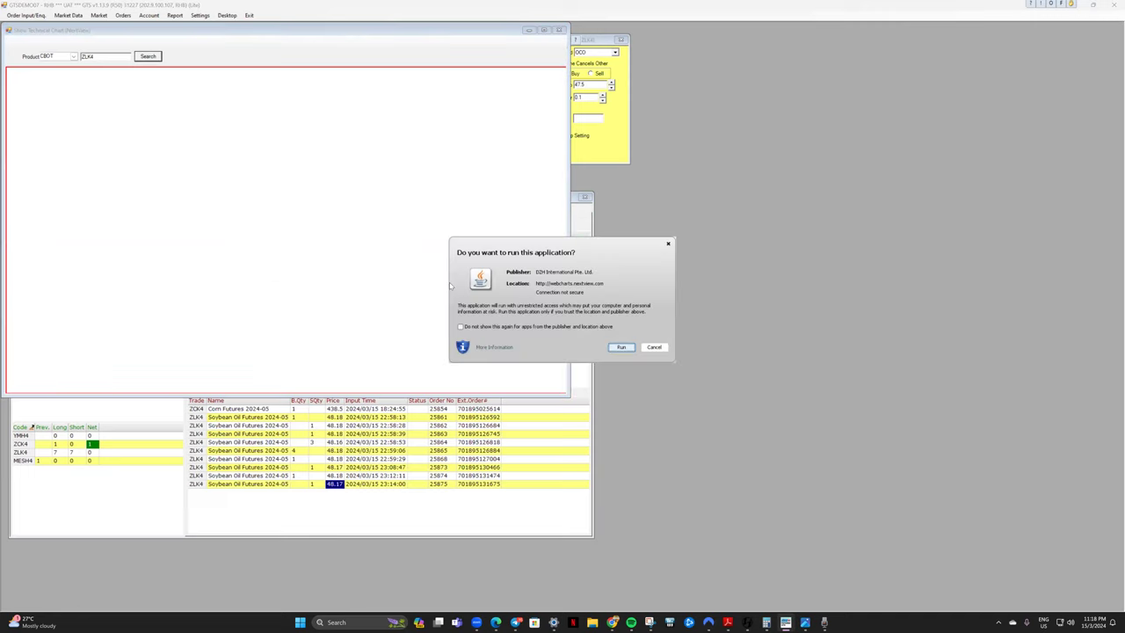
click(640, 347)
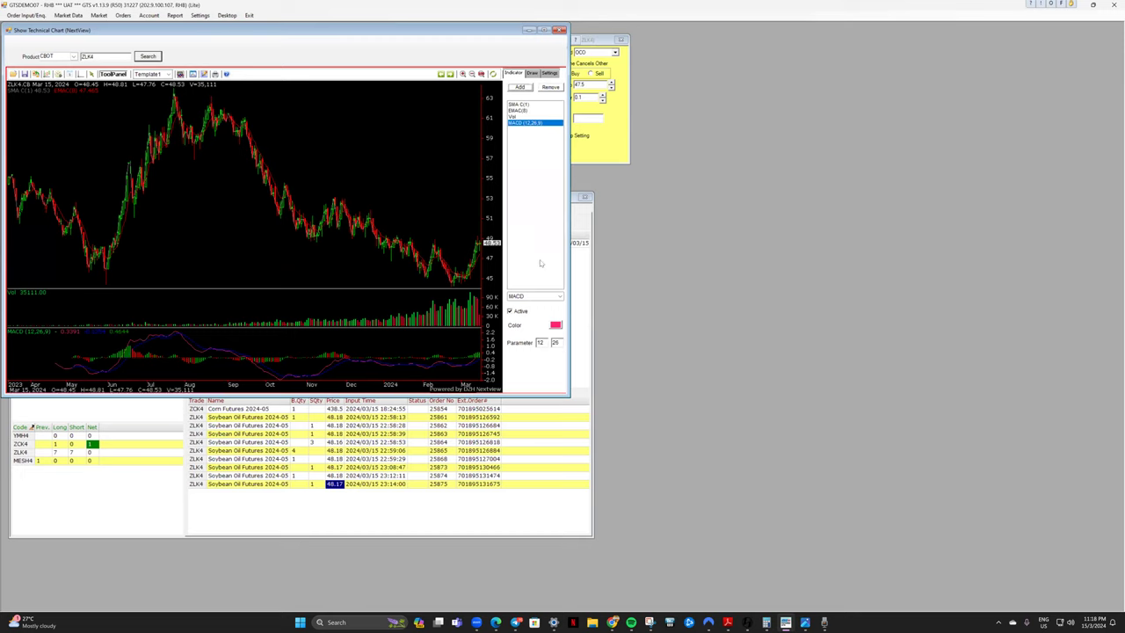
Step: Review the indicators and drawing tools that can be added to the ZLK4 chart
click(520, 89)
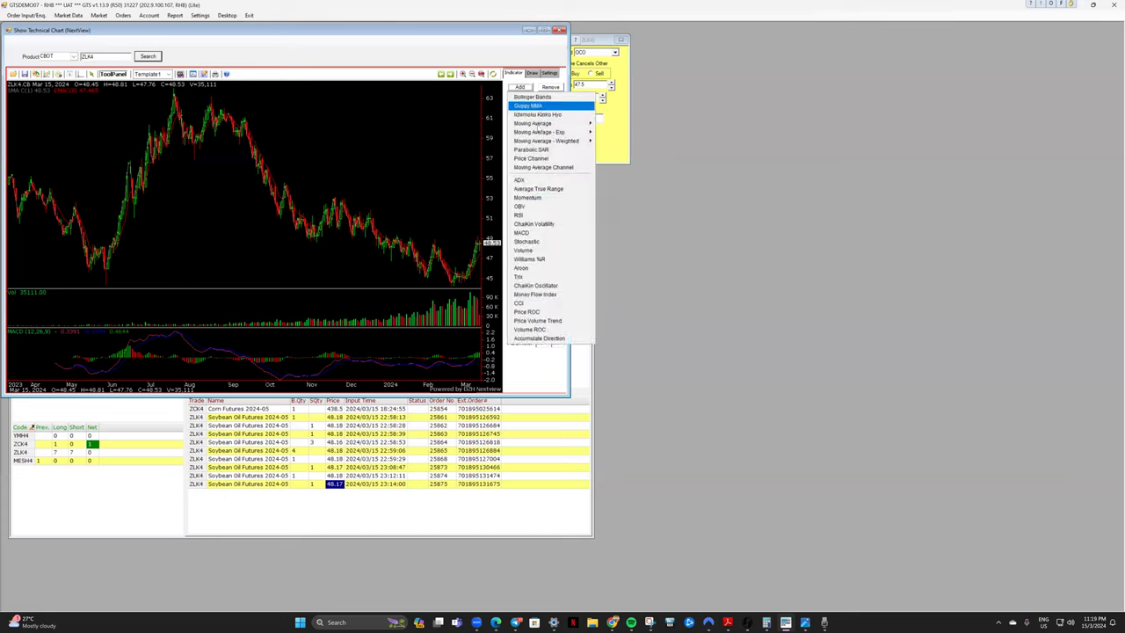
click(428, 158)
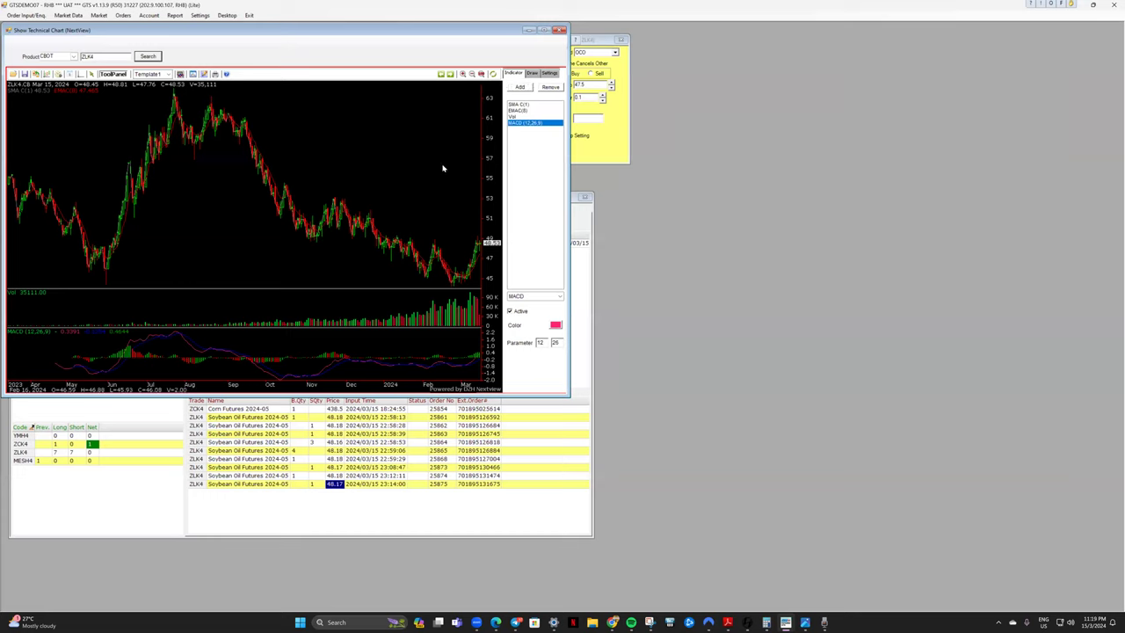
click(532, 73)
click(524, 113)
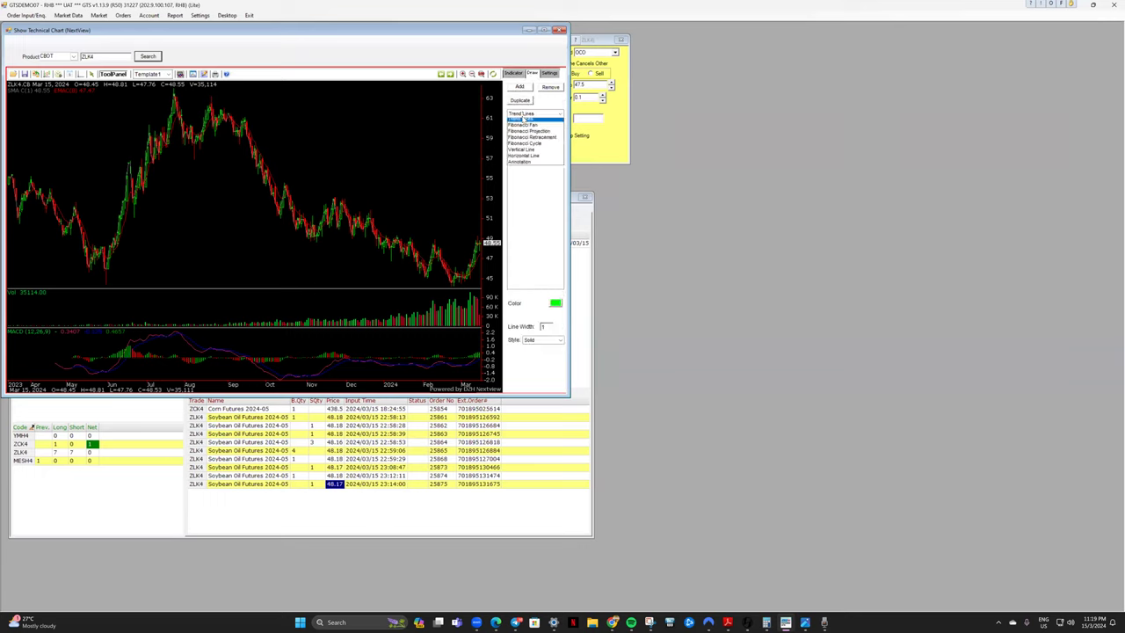
click(523, 210)
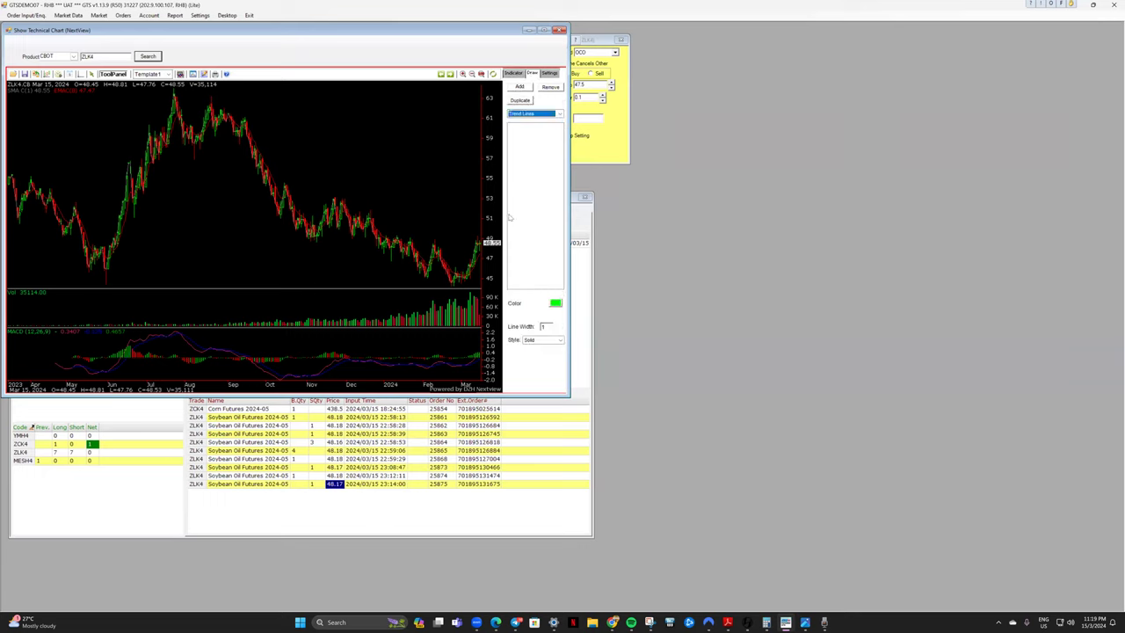
Step: Examine ZLK4's recent price bars at an intraday chart interval and close the technical chart
click(59, 74)
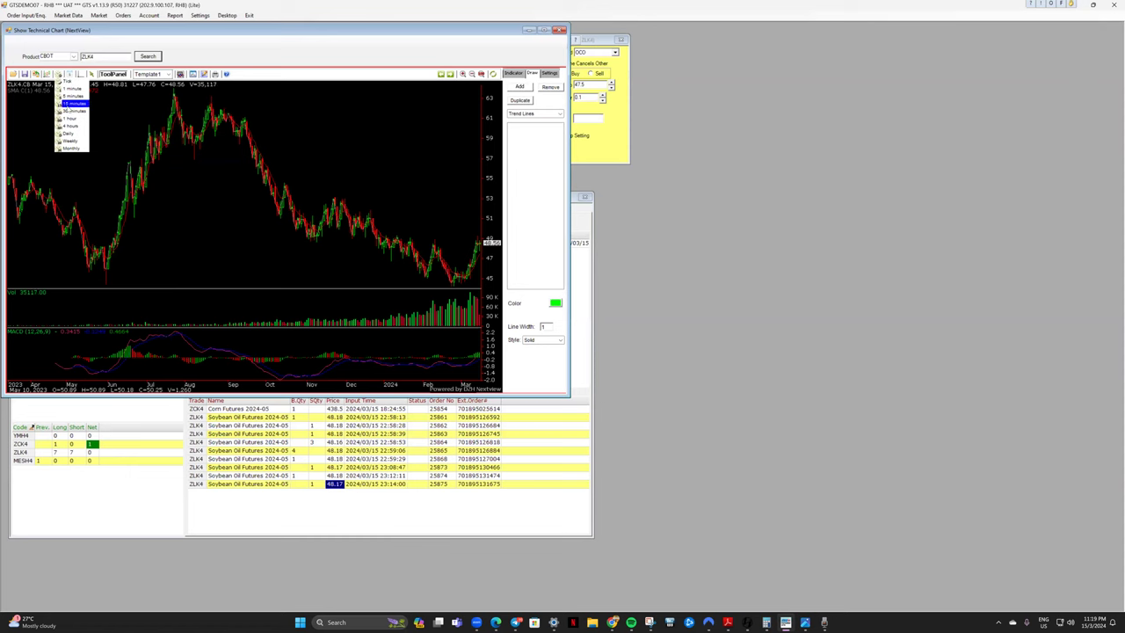
key(Return)
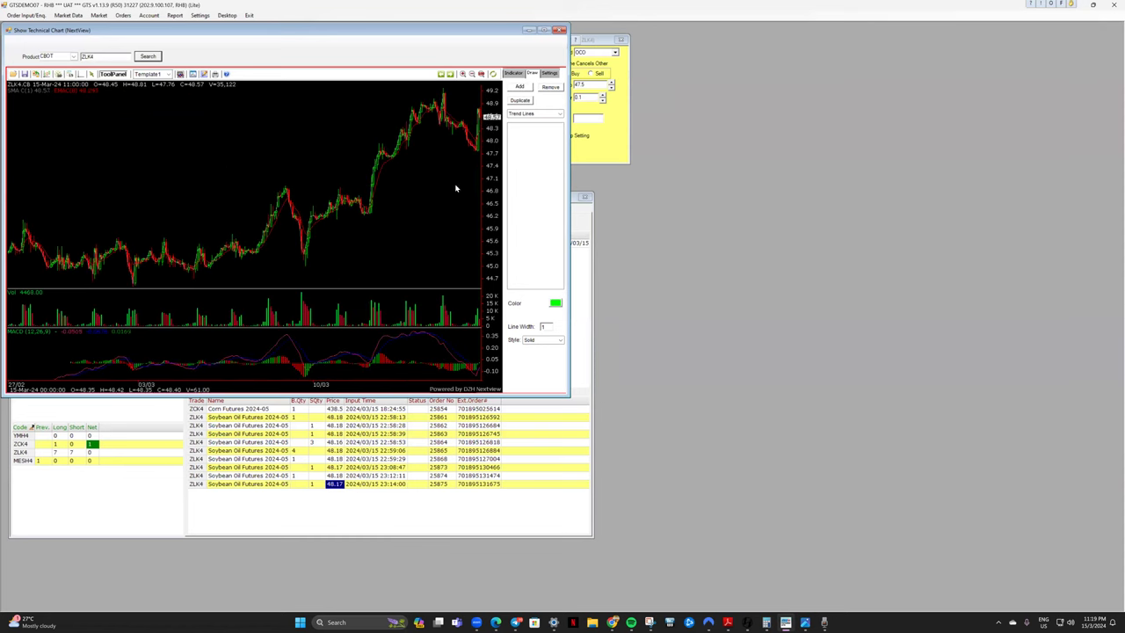
click(449, 76)
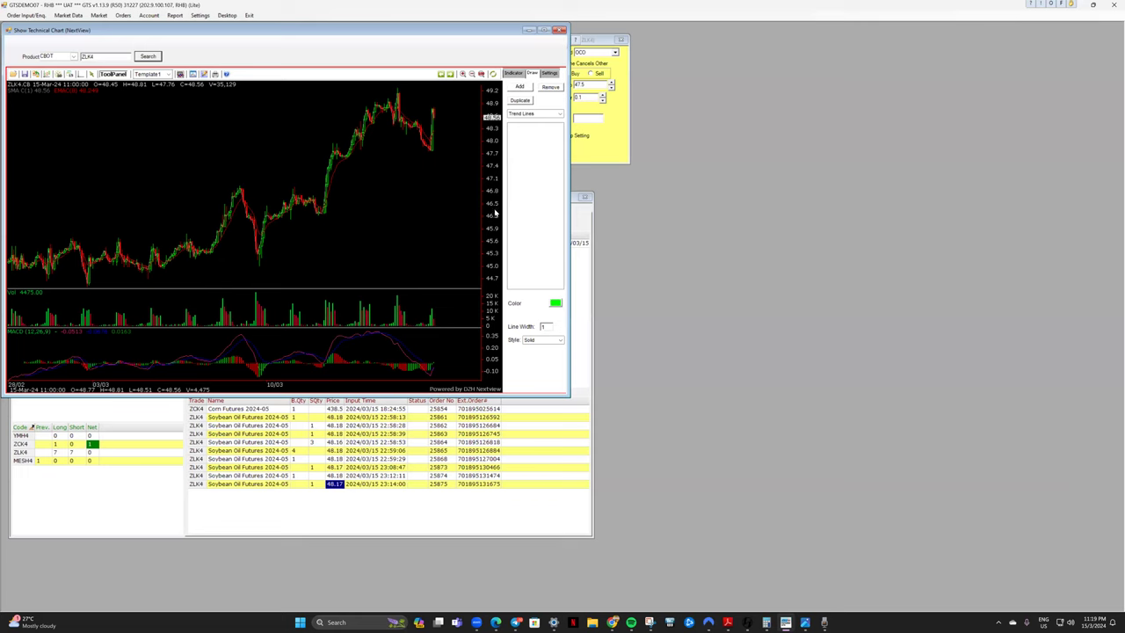
scroll(378, 208, up, 1)
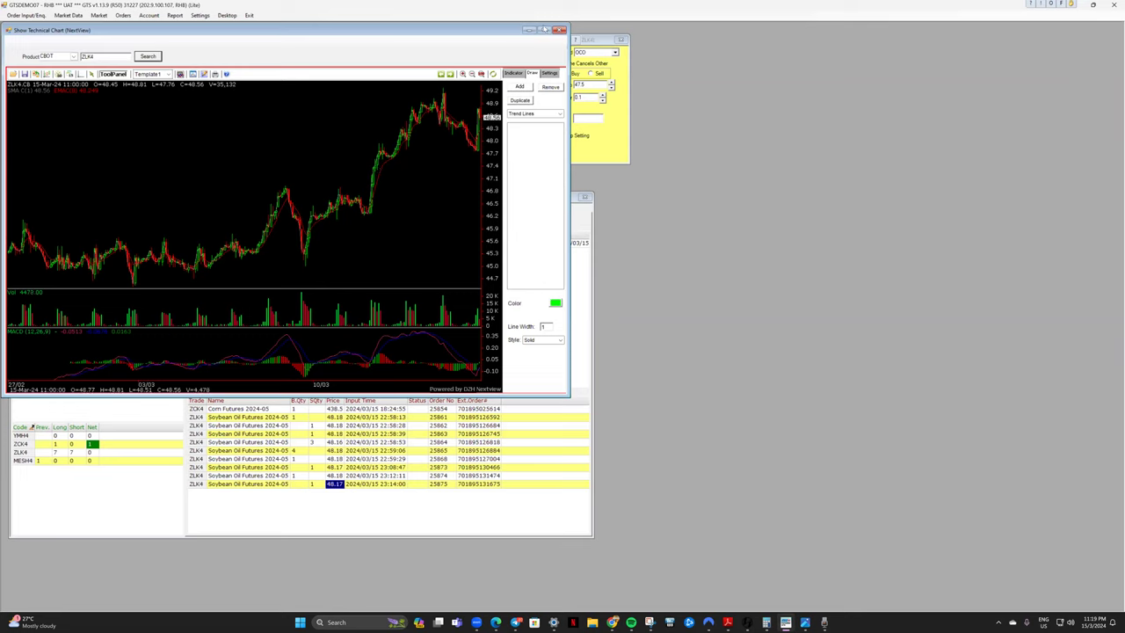
click(559, 31)
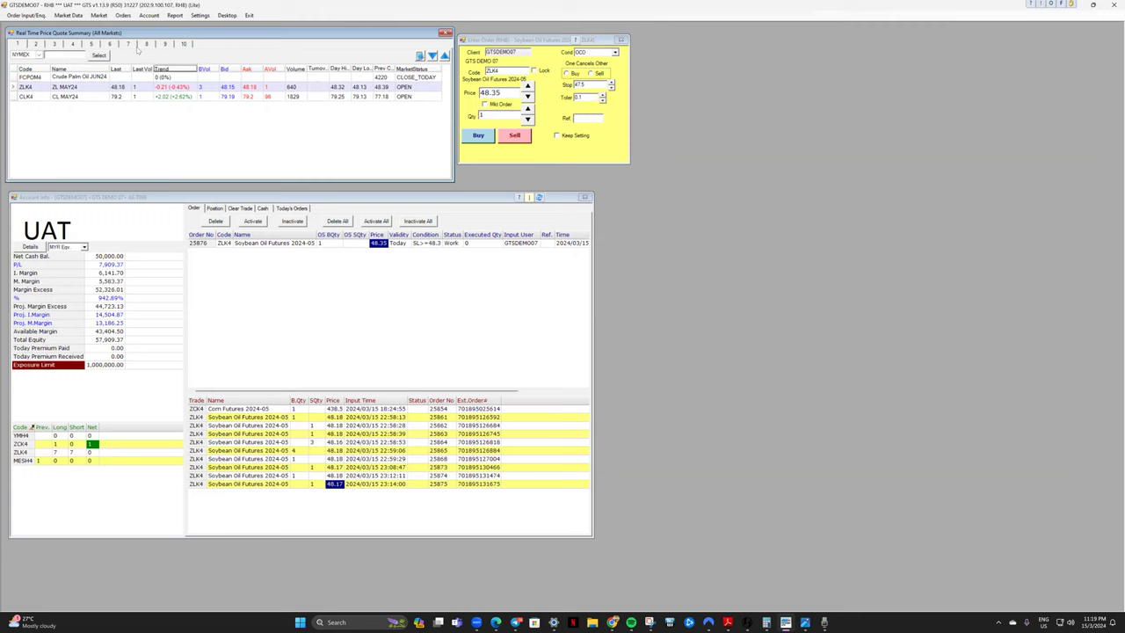
Step: Show the form for registering price alerts and its waiting and completed alert lists, and close it
click(123, 15)
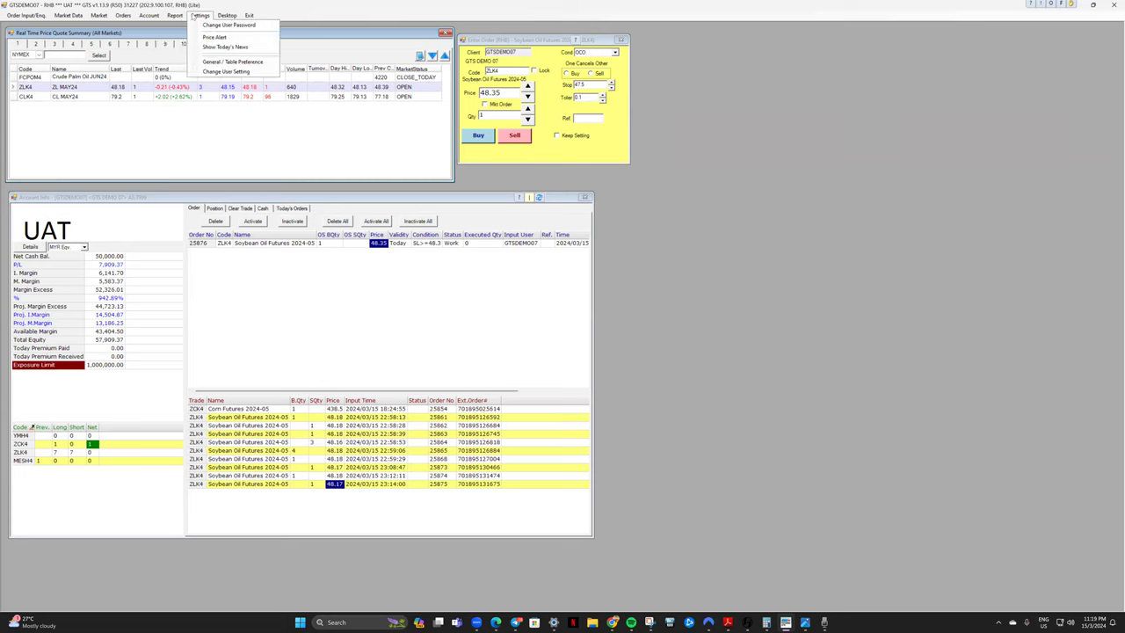
mouse_move(186, 30)
click(214, 37)
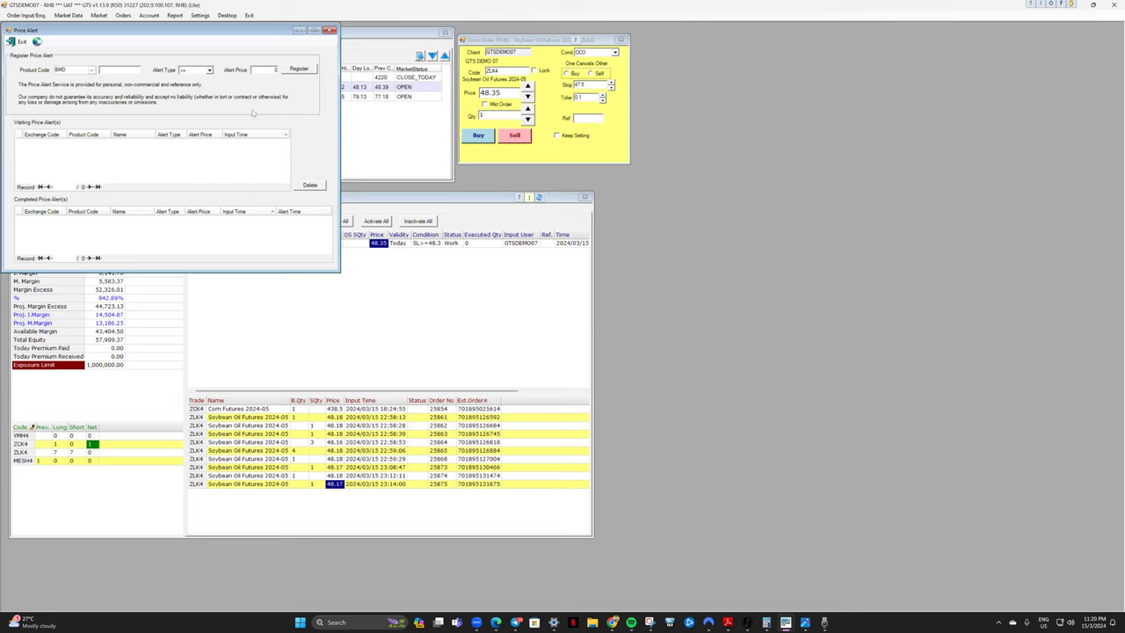
click(329, 30)
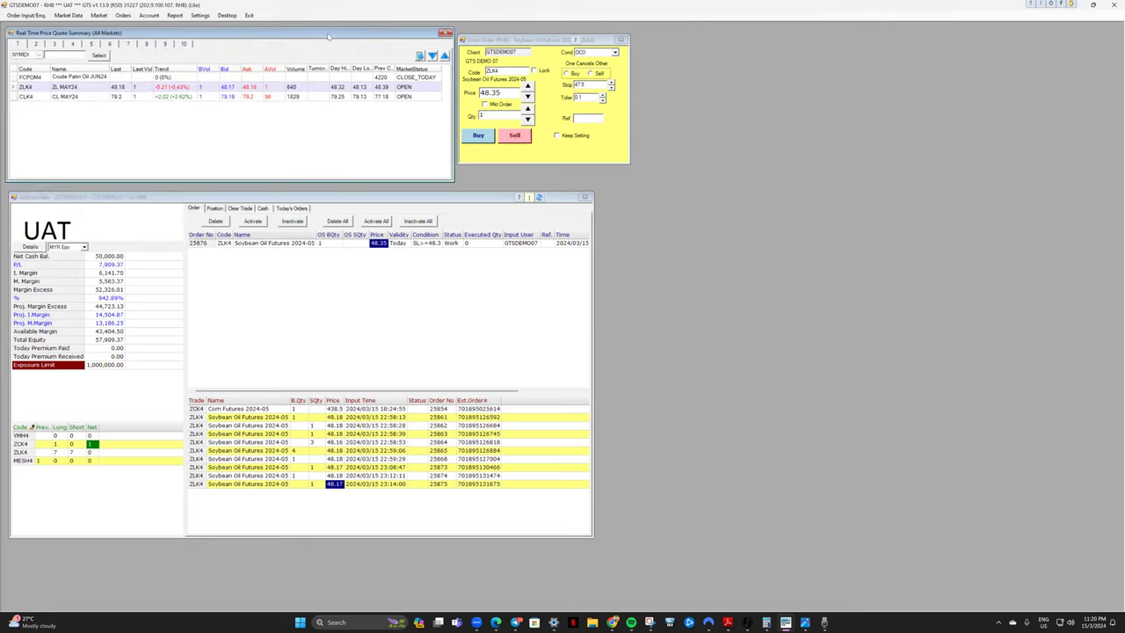
Step: Review the general preferences for click method, order requests, alerts and hot keys, and close them without changes
click(227, 15)
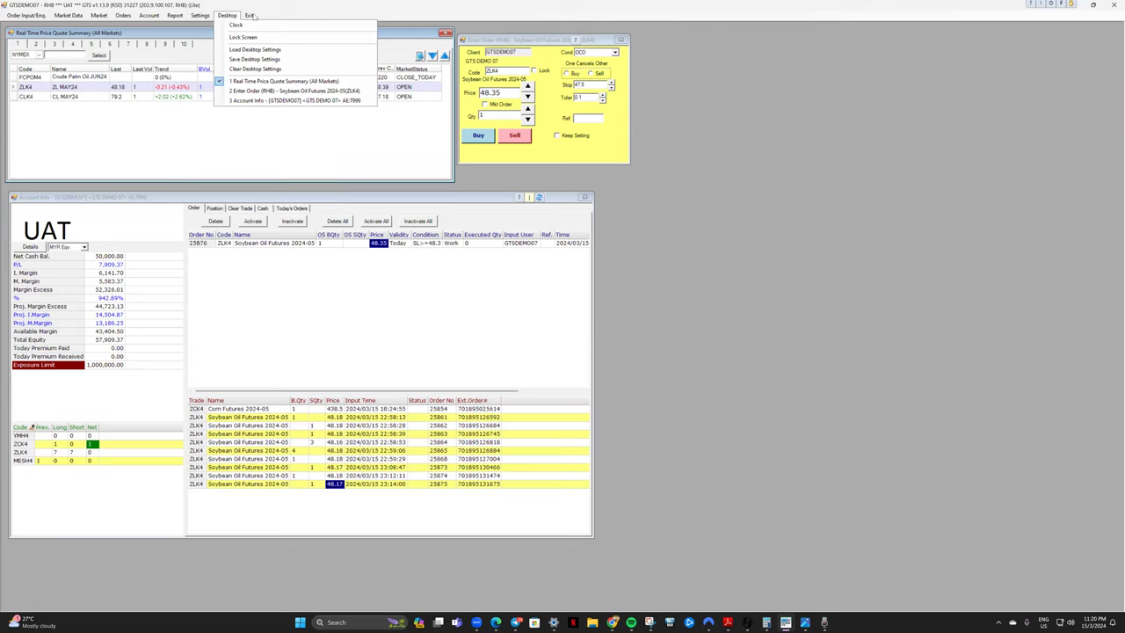
mouse_move(174, 19)
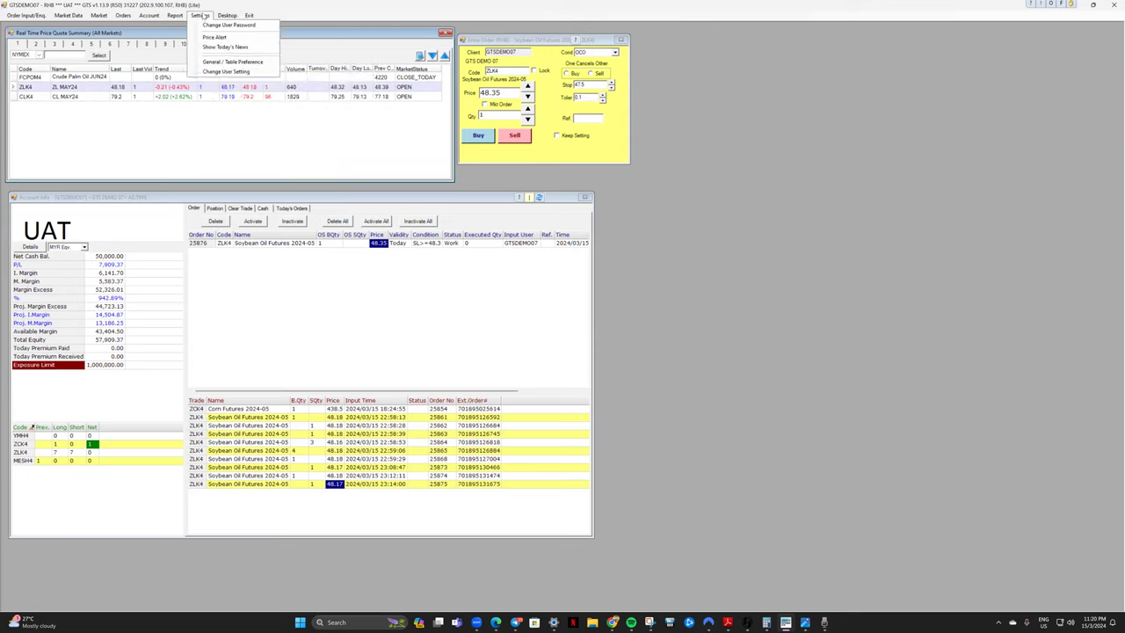
click(232, 62)
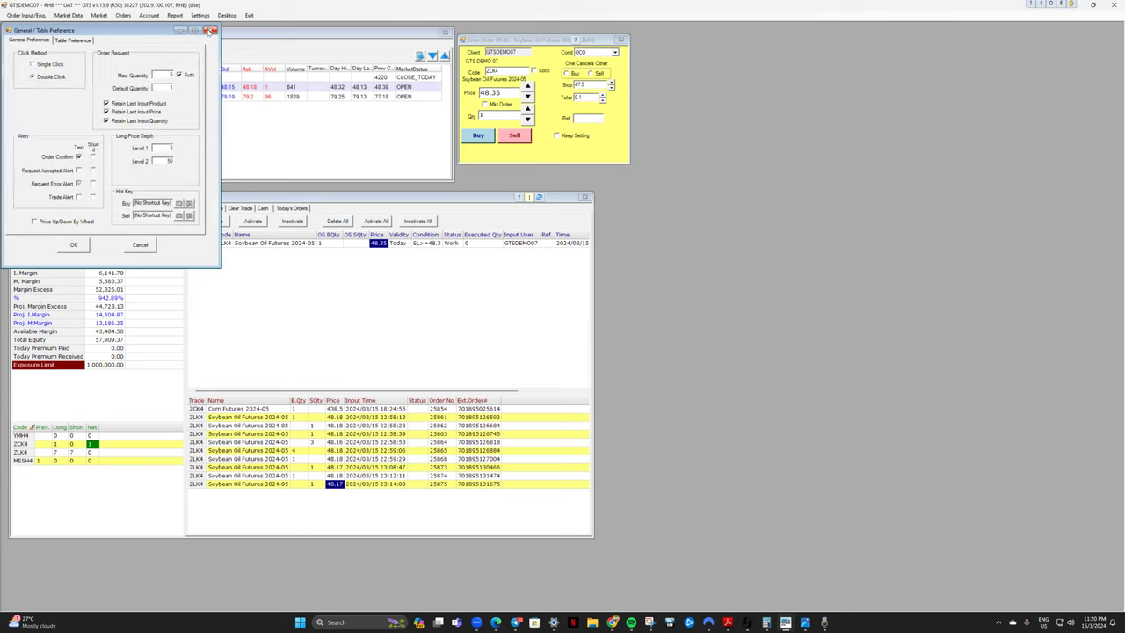
key(Escape)
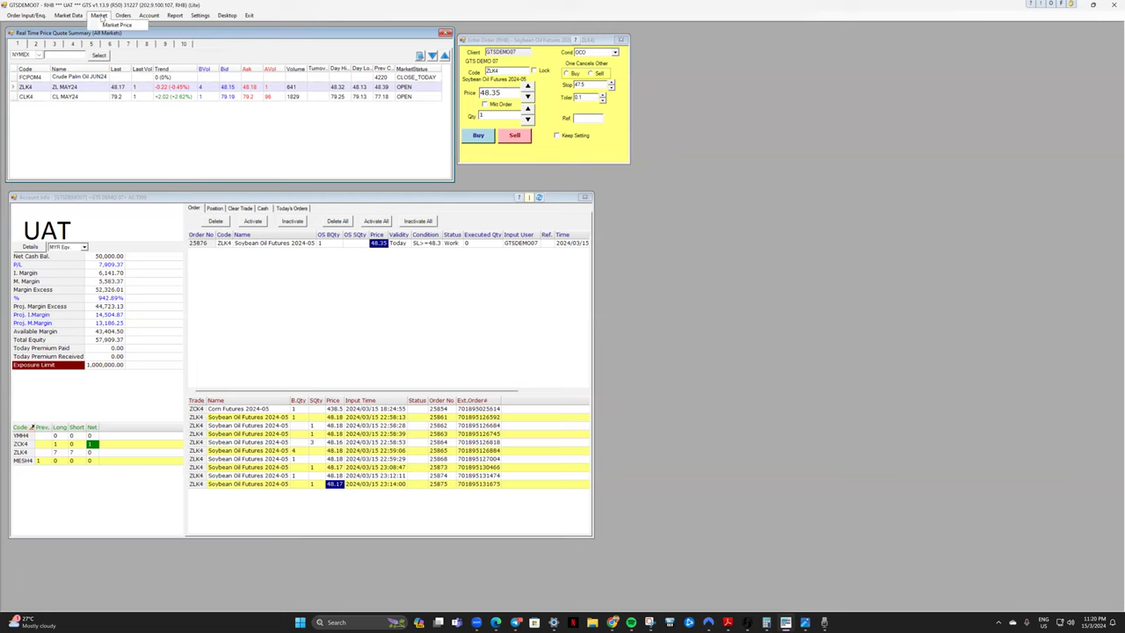
click(122, 15)
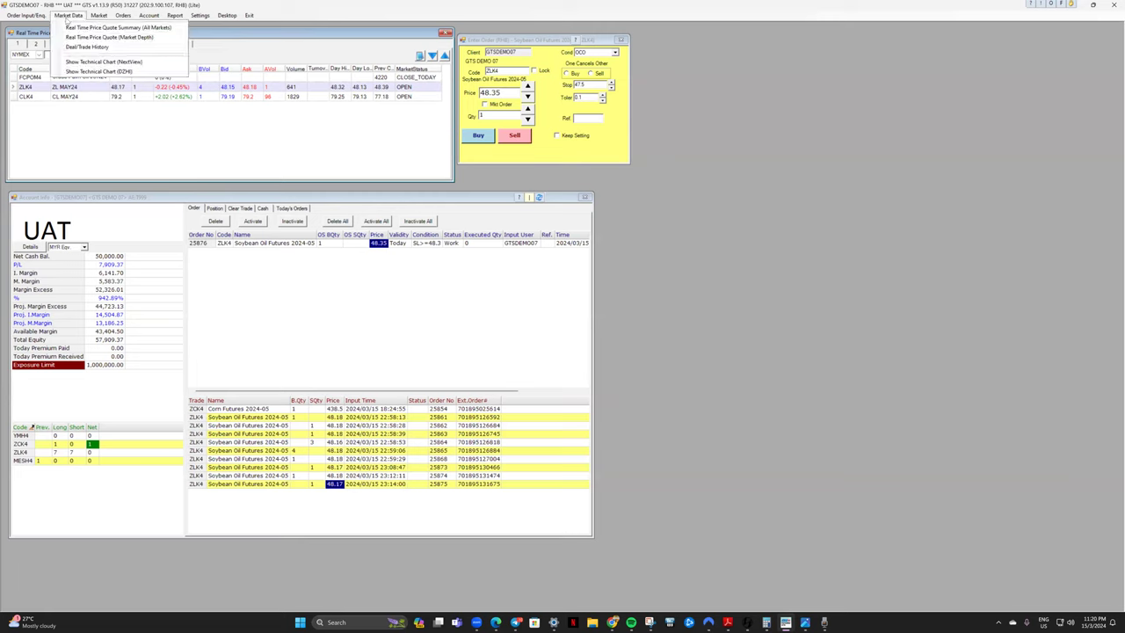
mouse_move(29, 15)
click(334, 35)
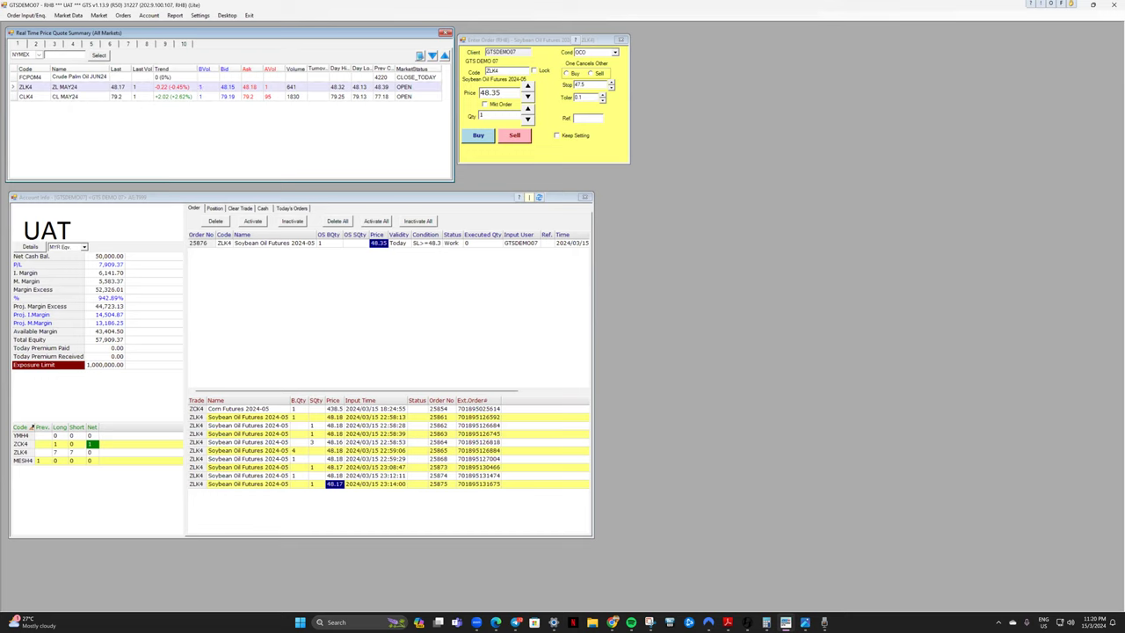
click(483, 304)
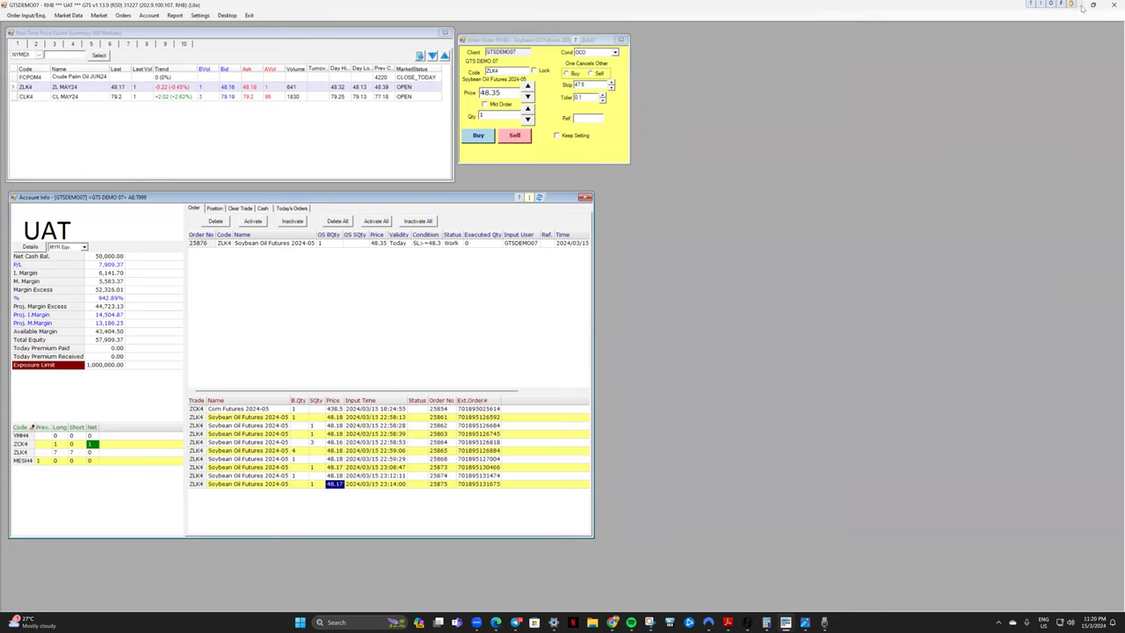
mouse_move(1092, 7)
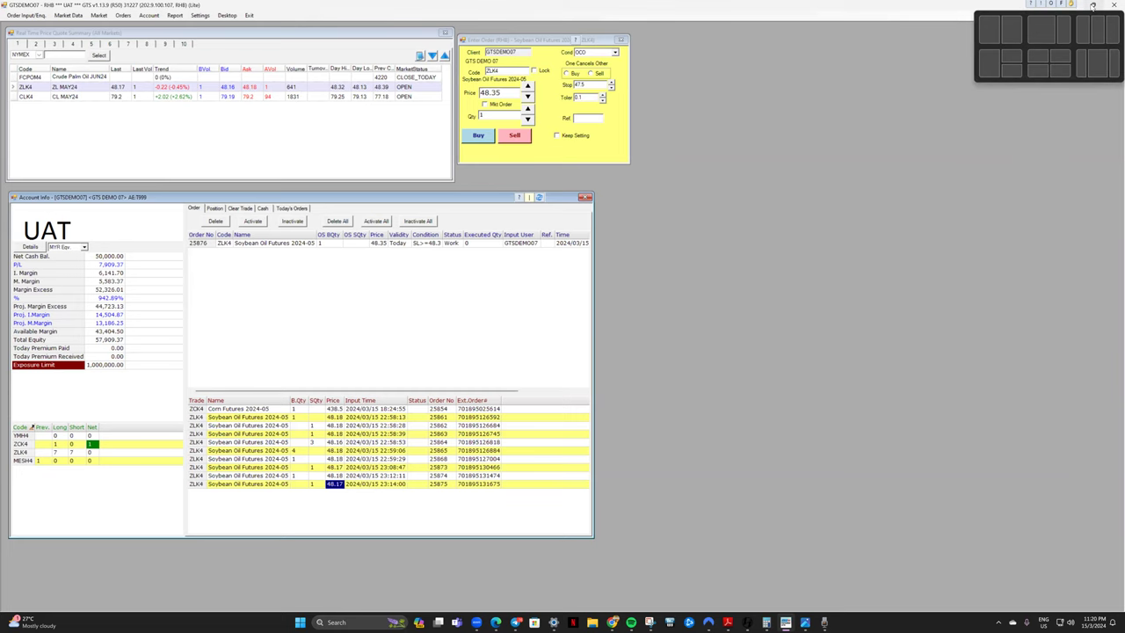
click(1092, 7)
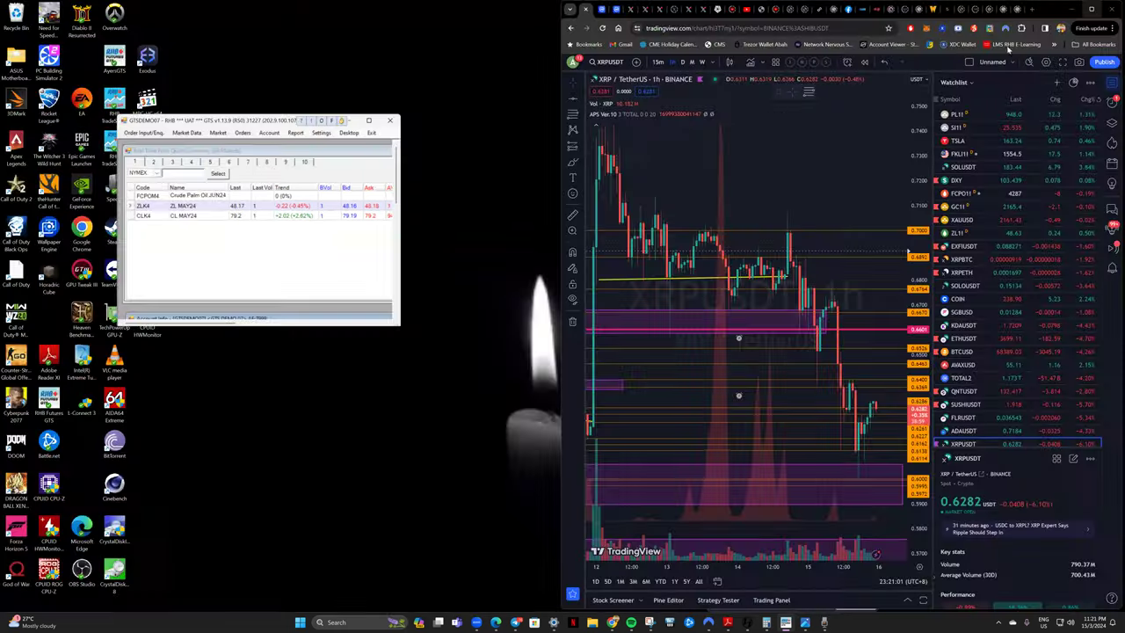
click(368, 120)
mouse_move(496, 621)
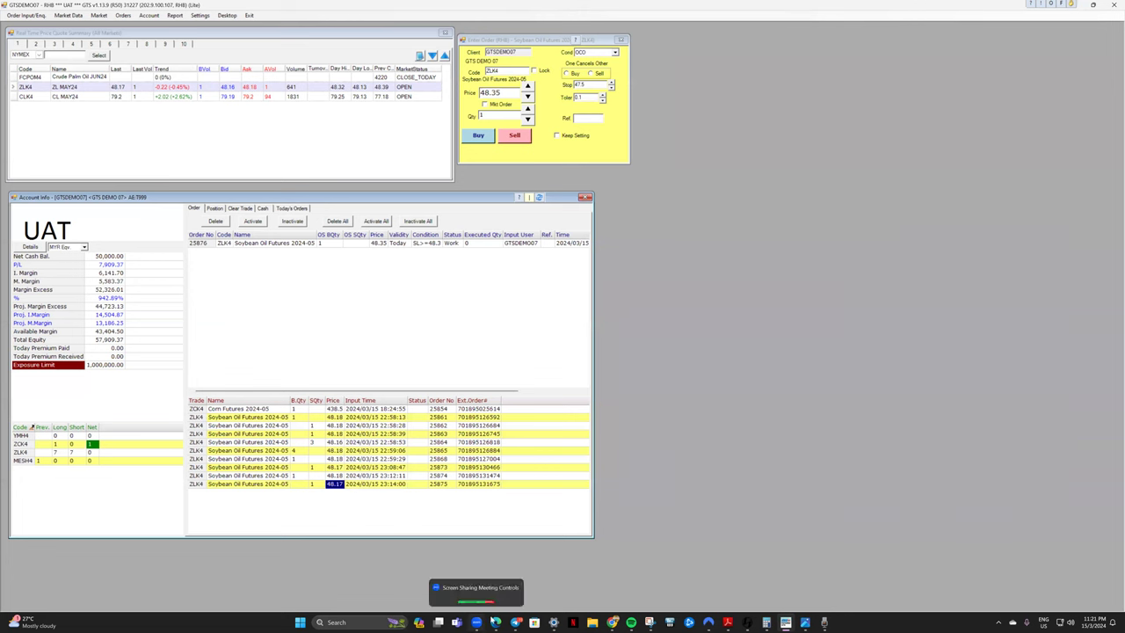
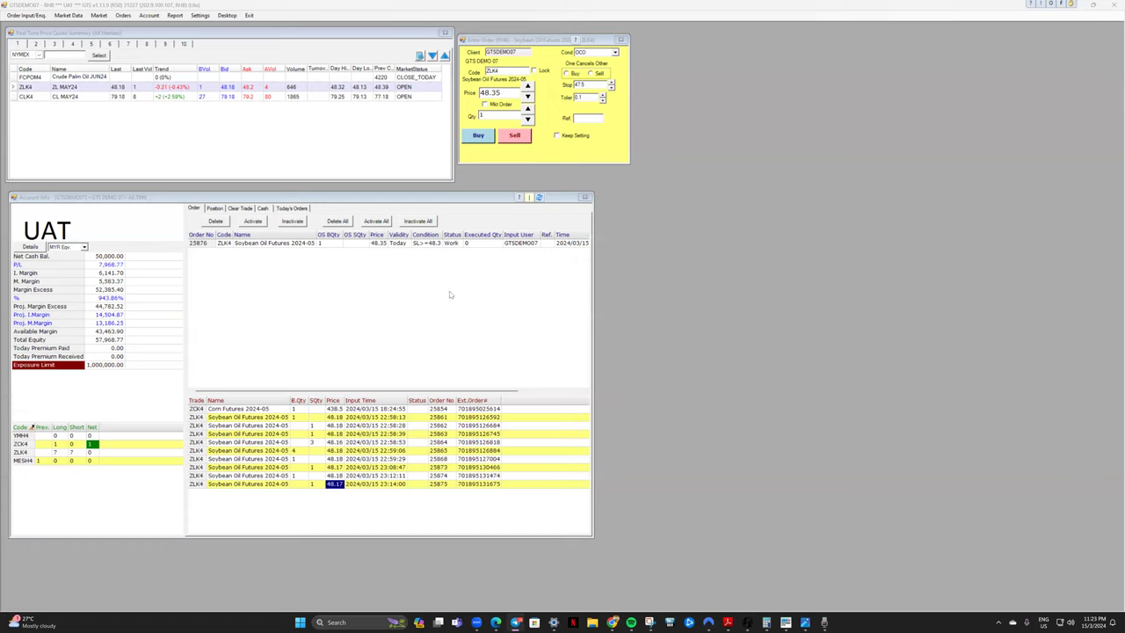
click(306, 244)
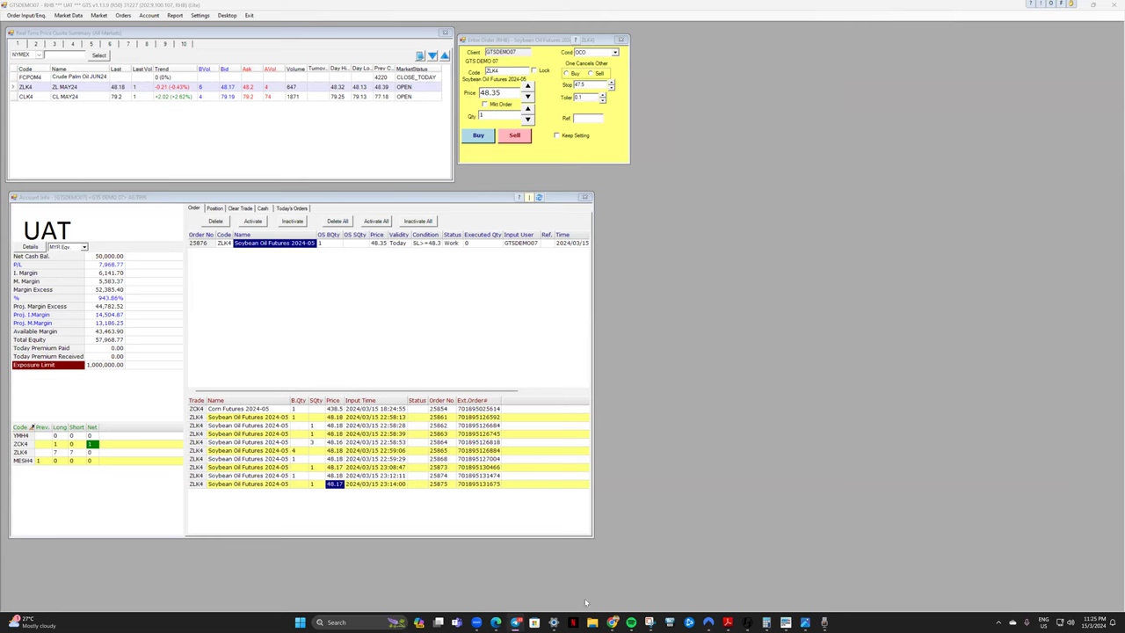
Step: Switch to CQG Desktop, dismiss the order notification and liquidate the open CLEK24 position
click(494, 622)
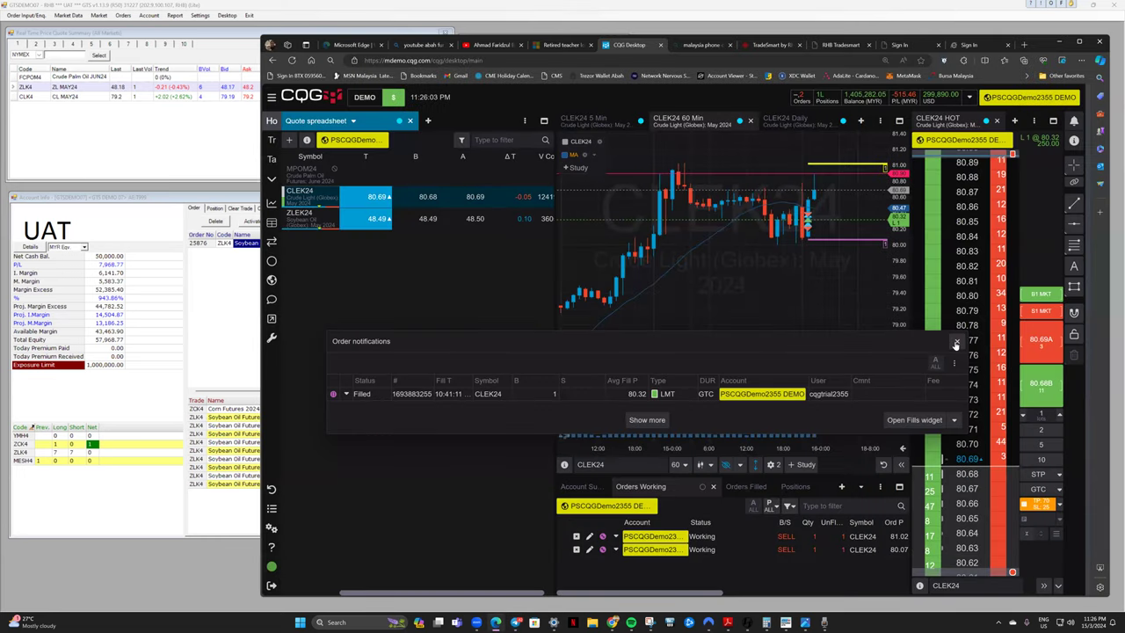
click(957, 345)
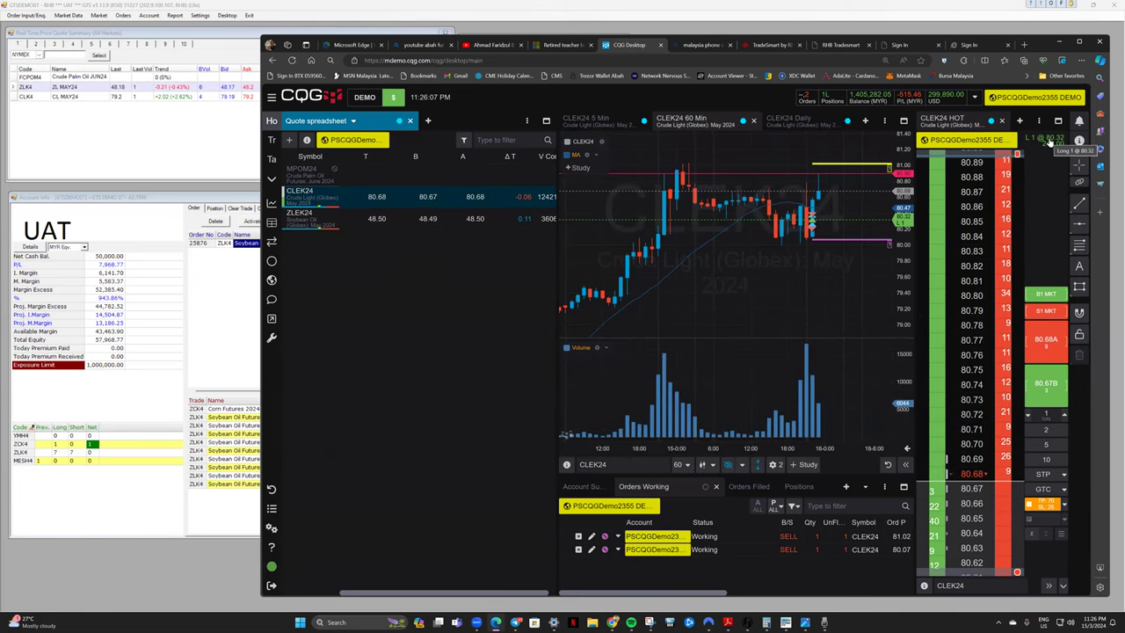
click(1022, 159)
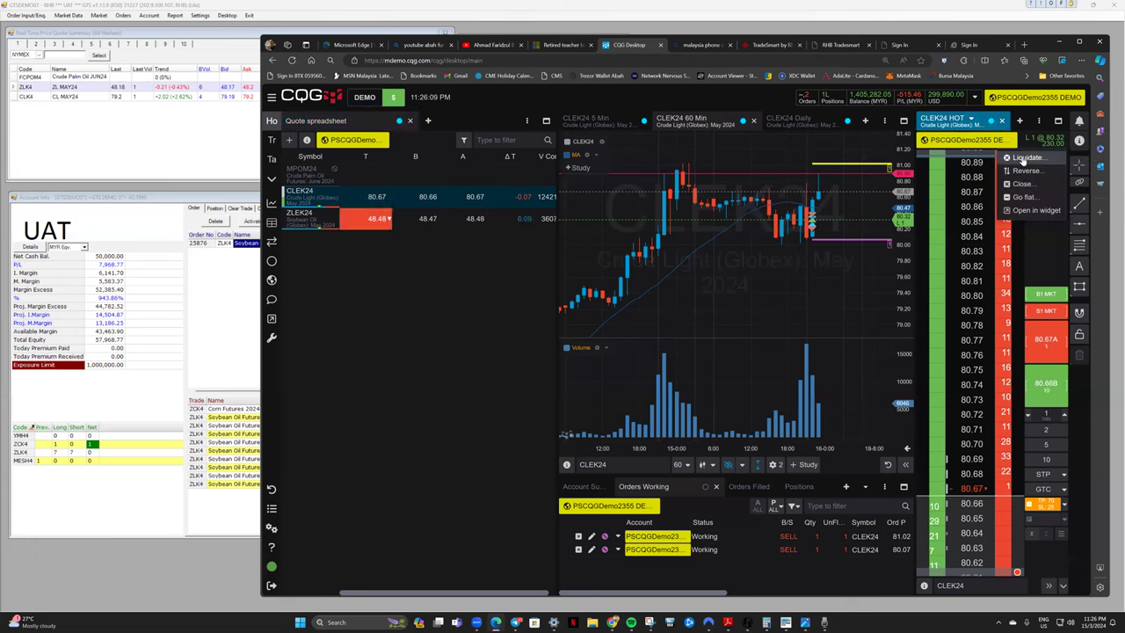
click(1023, 159)
click(758, 387)
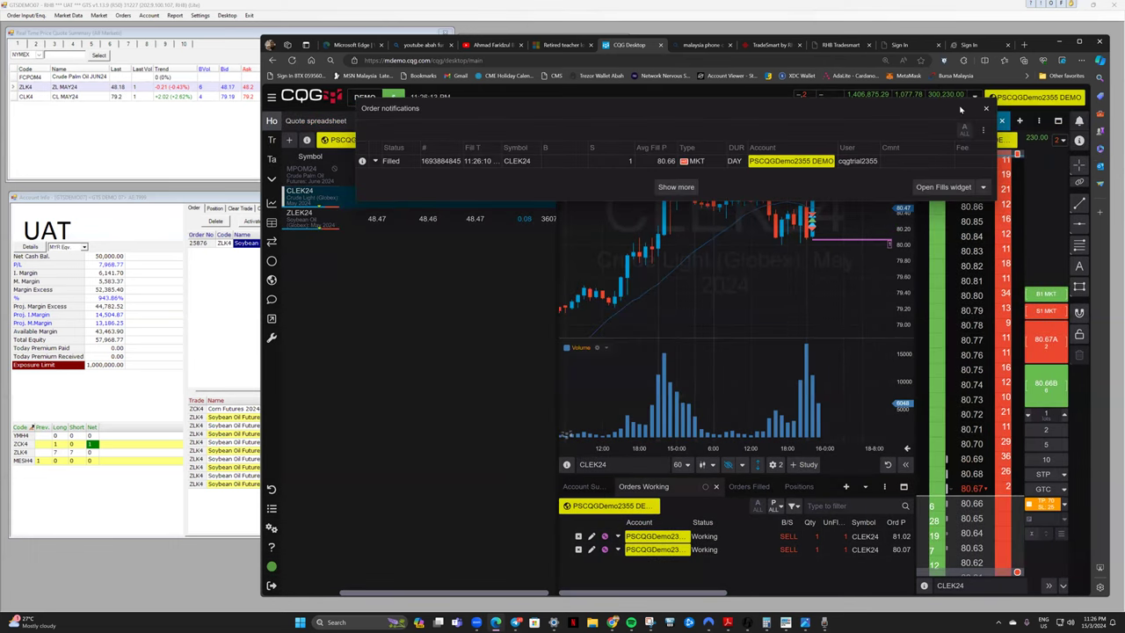
Step: Cancel all working sell orders for CLEK24 in the demo account
click(801, 98)
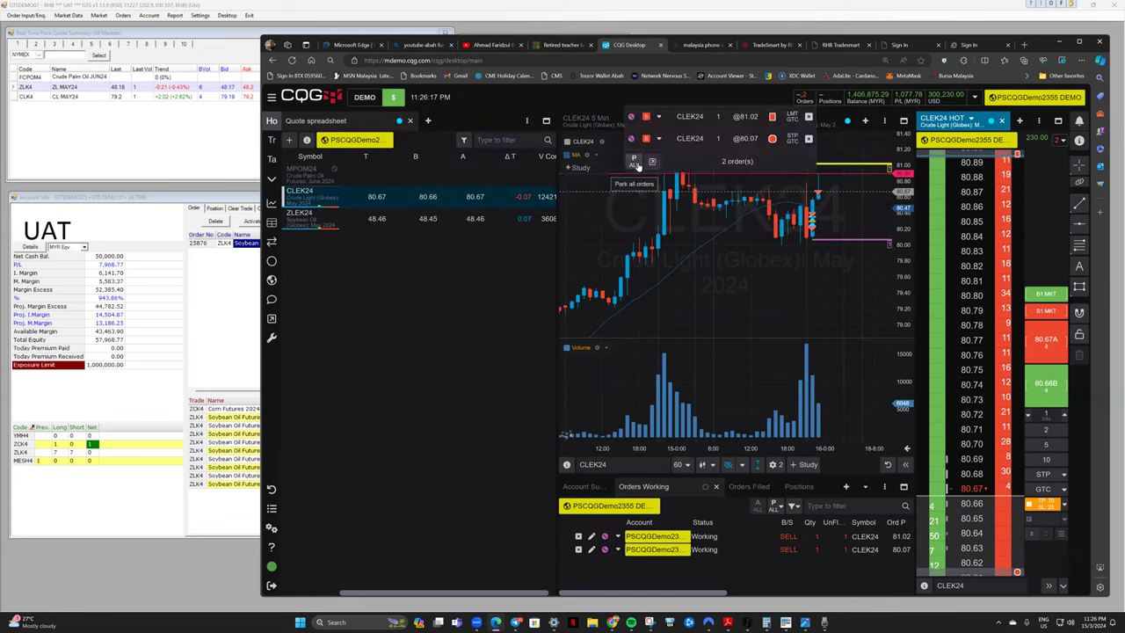
click(1060, 138)
click(1035, 235)
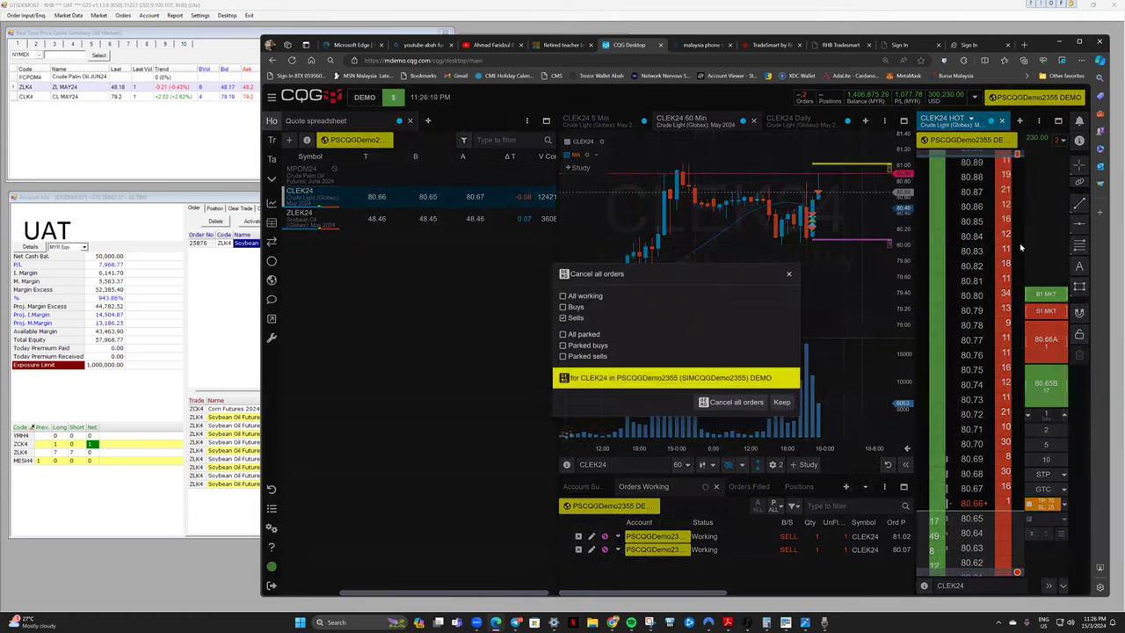
click(729, 400)
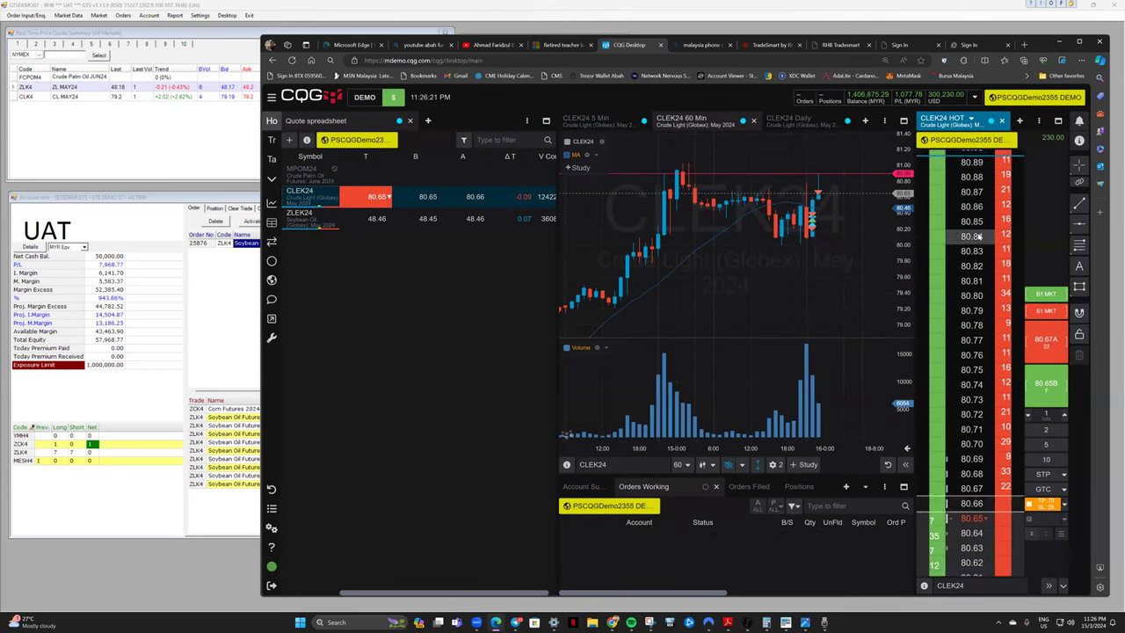
click(751, 305)
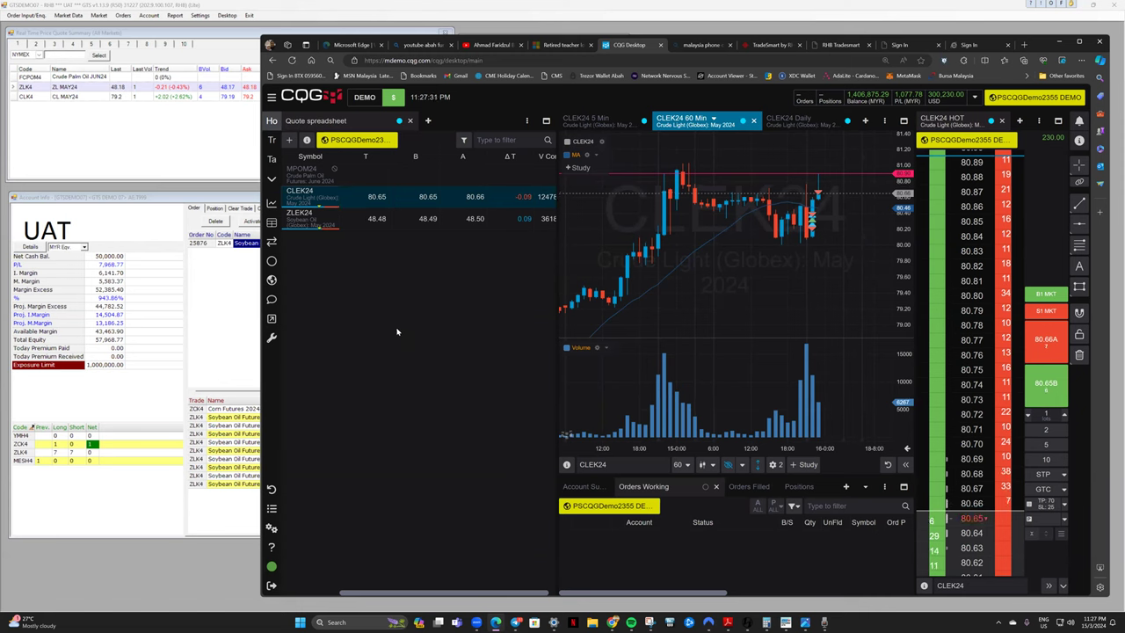
drag(785, 290, 817, 292)
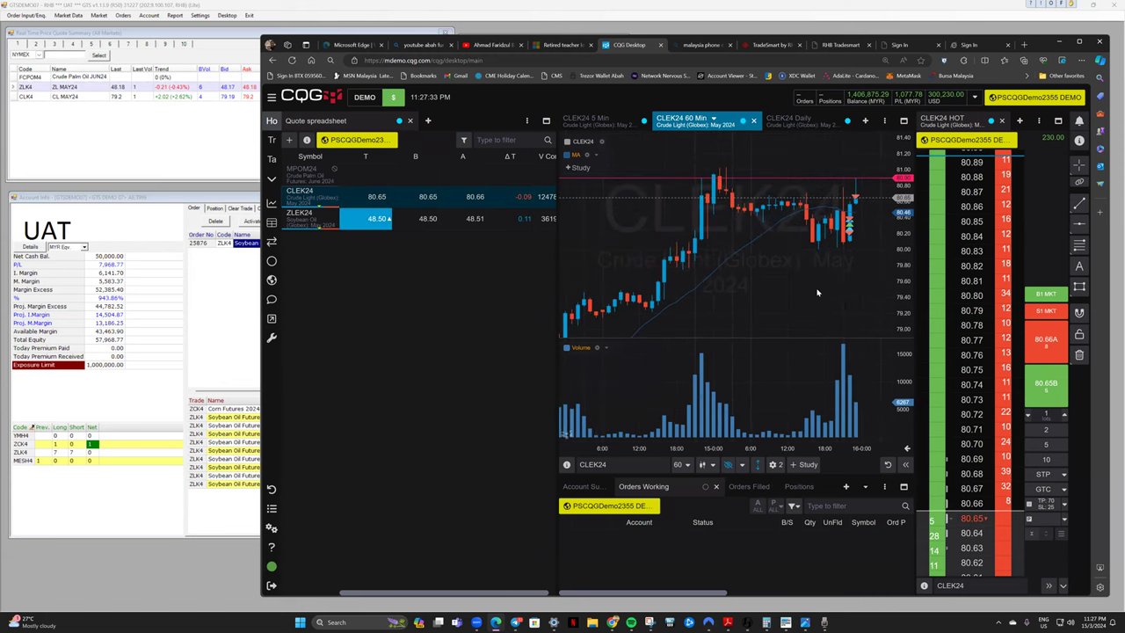